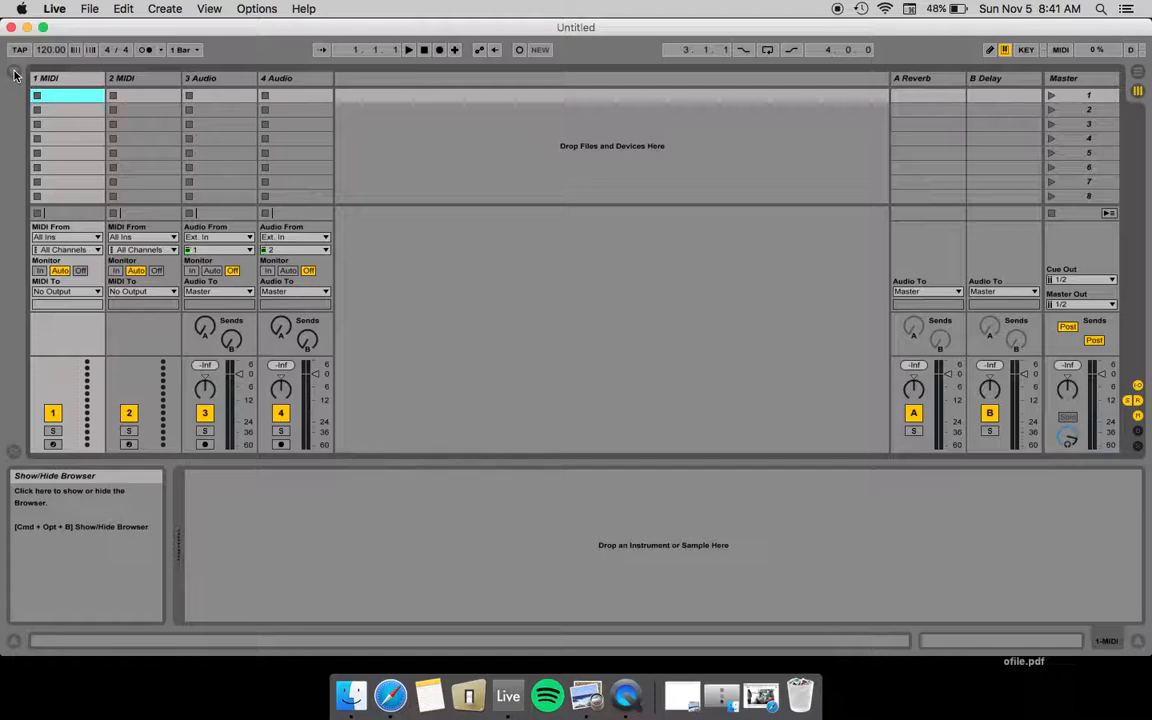
- Switch the set to the Arrangement View and leave the browser hidden
{"action": "left_click", "coordinate": [15, 75]}
{"action": "key", "text": "Tab"}
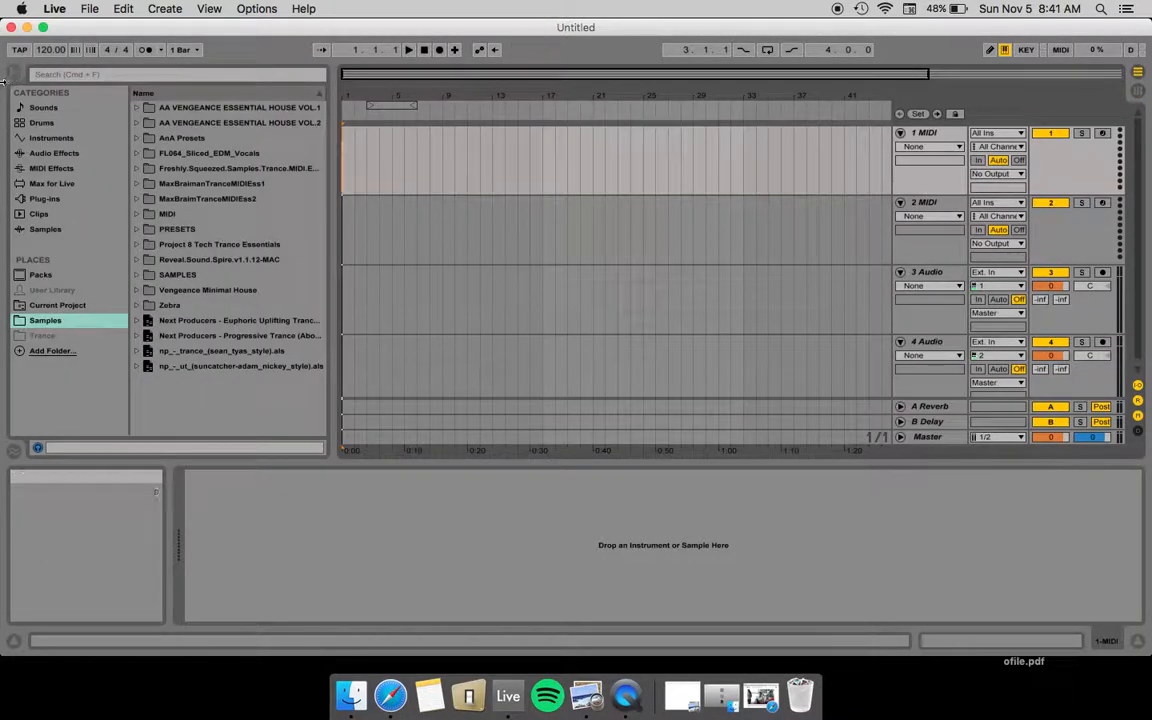
{"action": "left_click", "coordinate": [14, 74]}
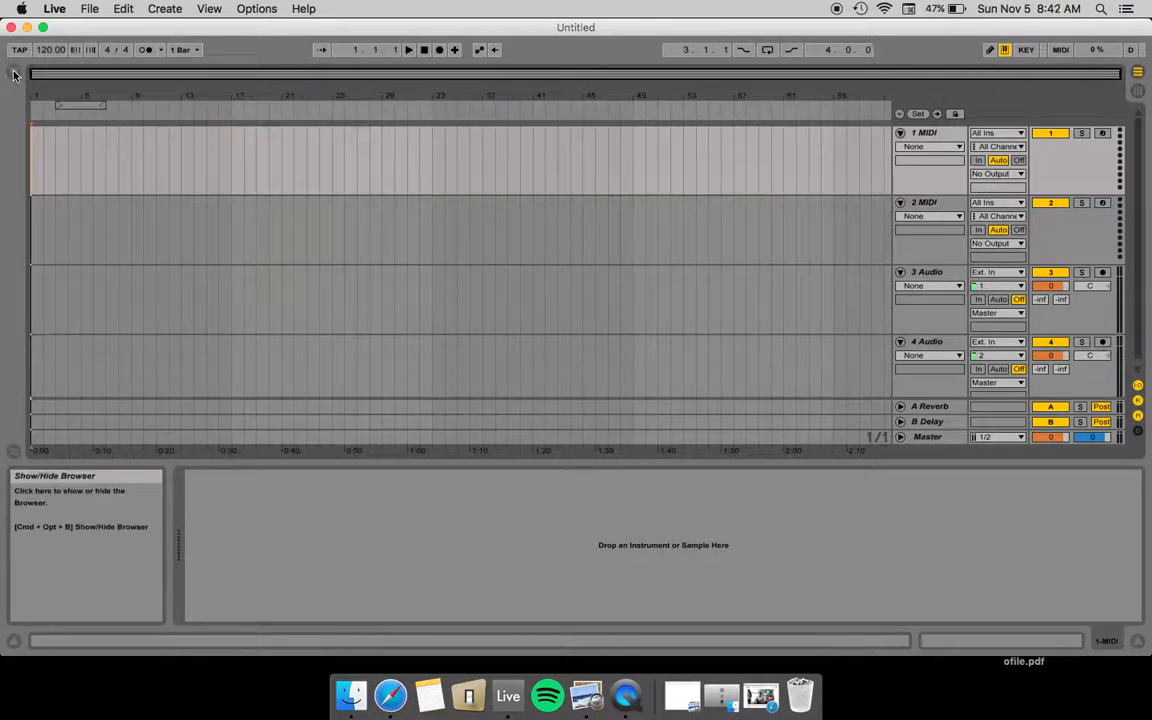
{"action": "key", "text": "XF86MonBrightnessUp"}
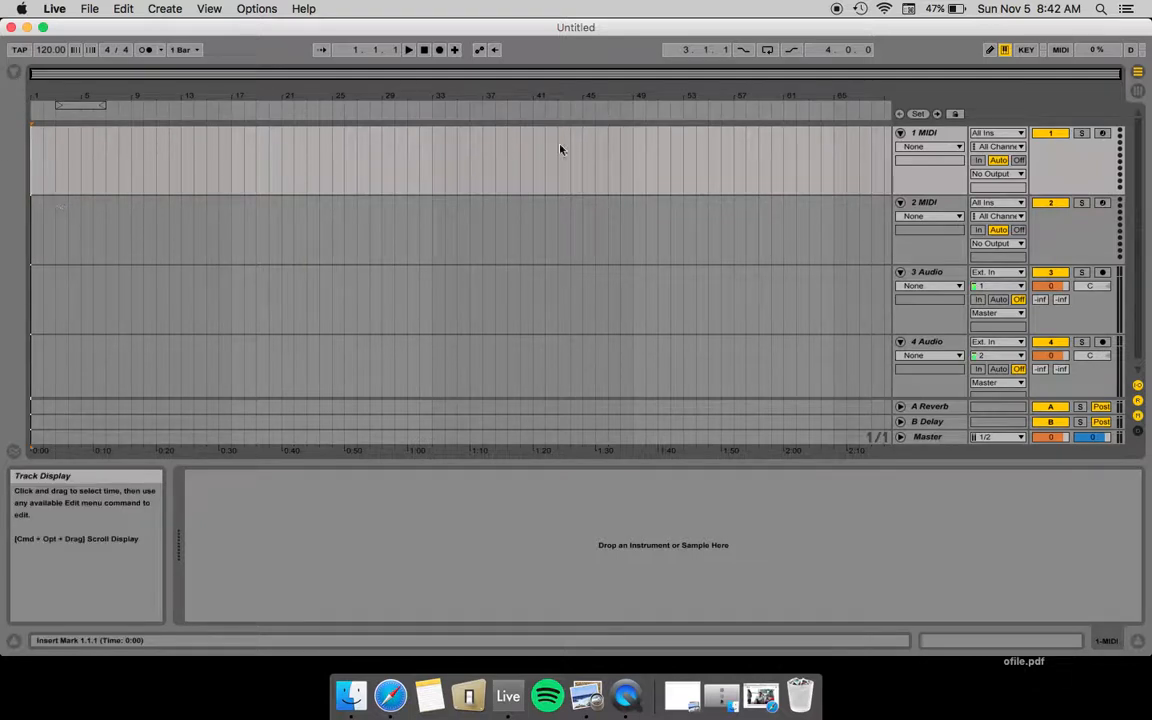
- Load the Simpler instrument from the browser onto the first MIDI track
{"action": "left_click", "coordinate": [10, 75]}
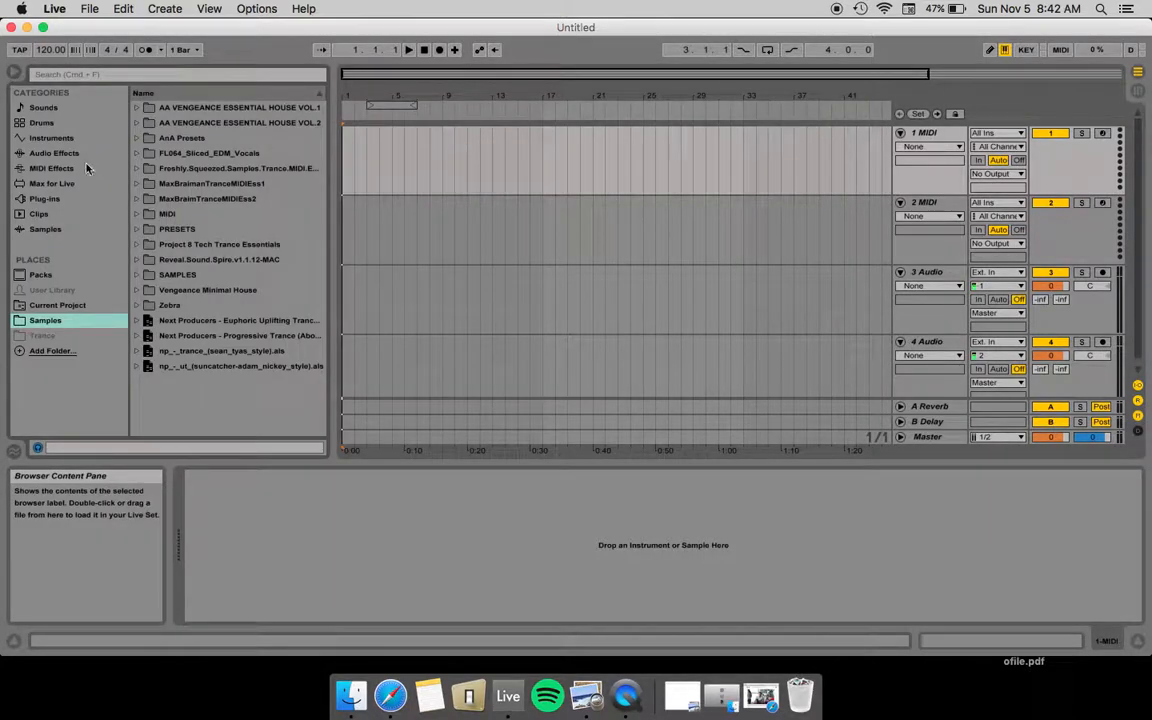
{"action": "left_click", "coordinate": [36, 202]}
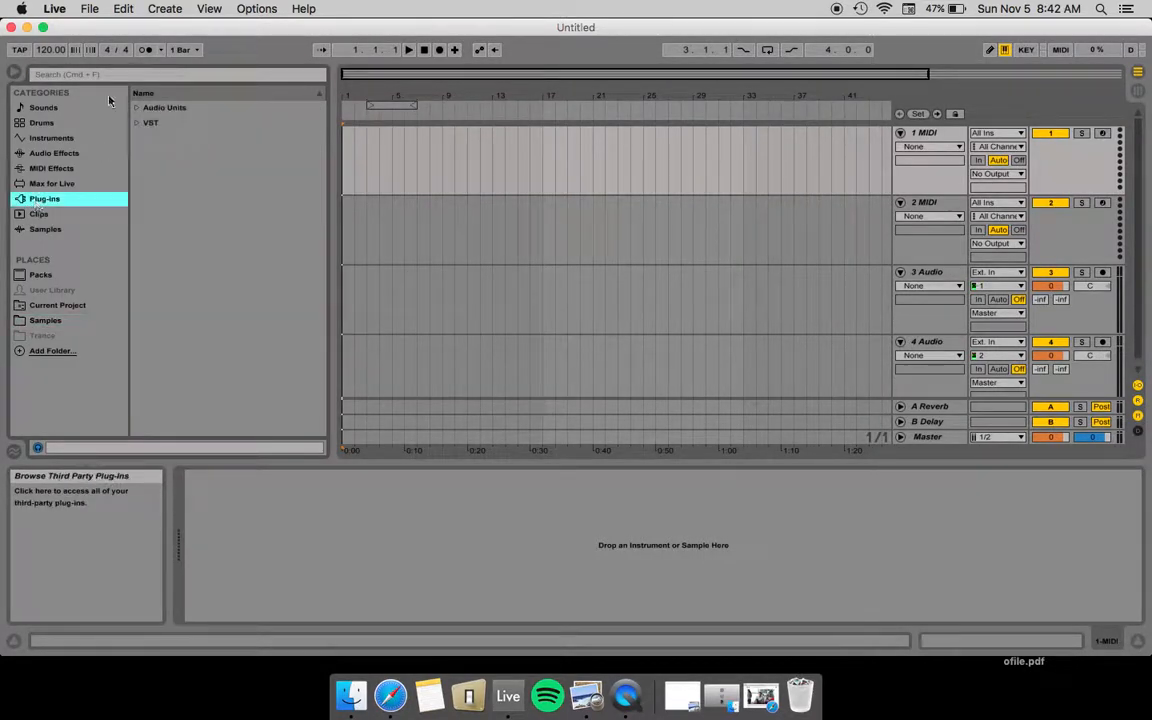
{"action": "left_click", "coordinate": [45, 139]}
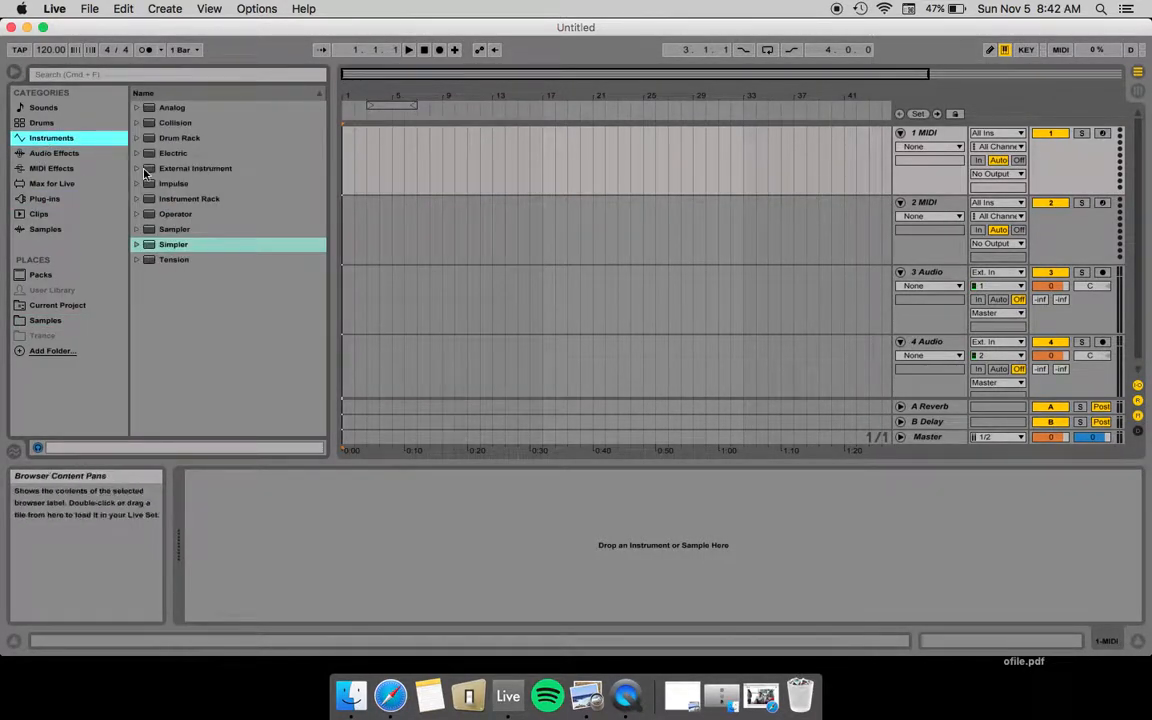
{"action": "left_click", "coordinate": [166, 247]}
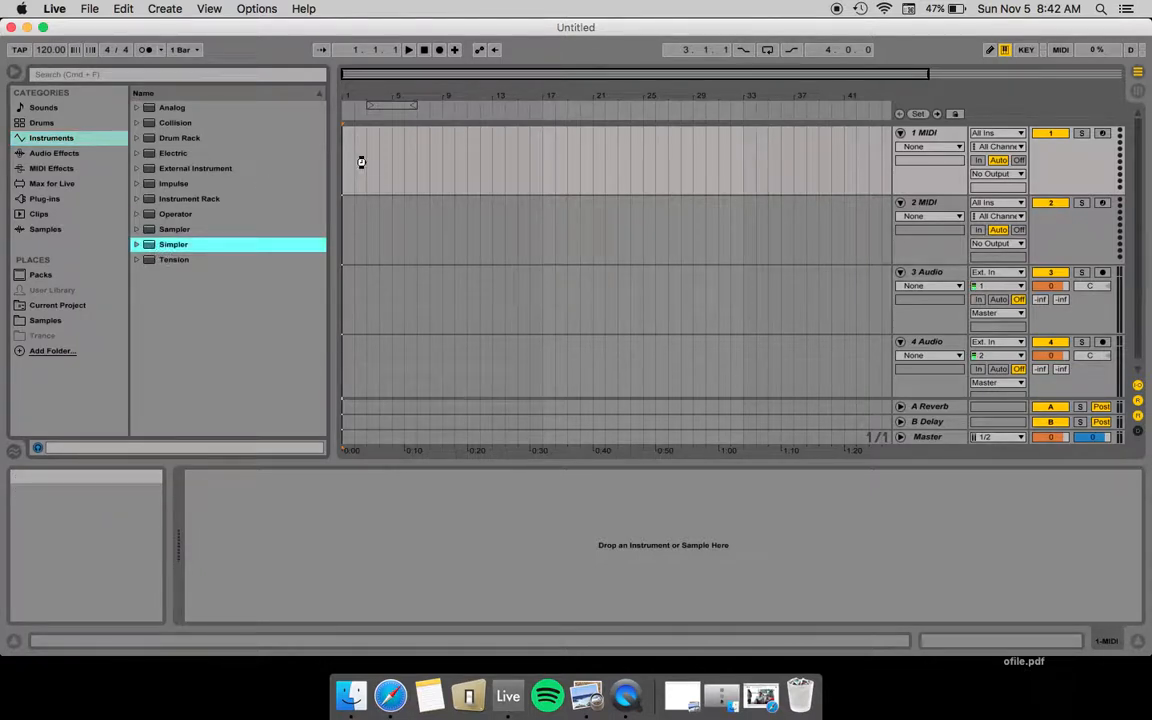
{"action": "left_click_drag", "start_coordinate": [361, 162], "coordinate": [362, 162]}
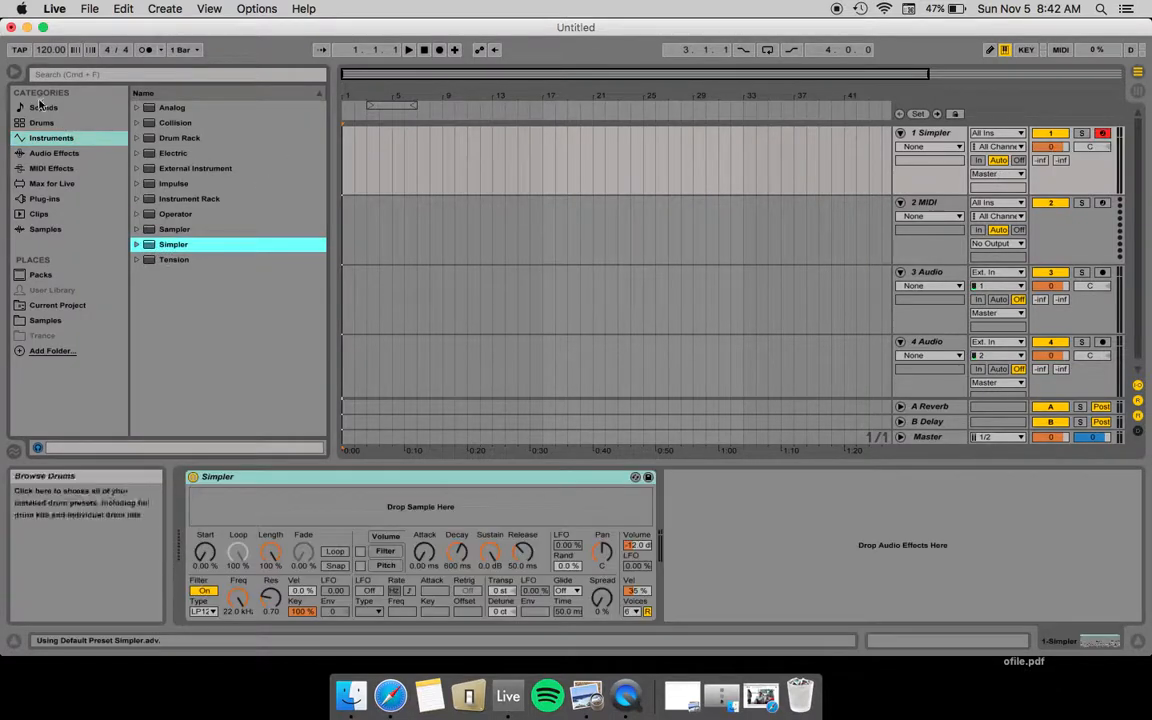
- Rename the Simpler track as Kik and colour it red
{"action": "right_click", "coordinate": [928, 134]}
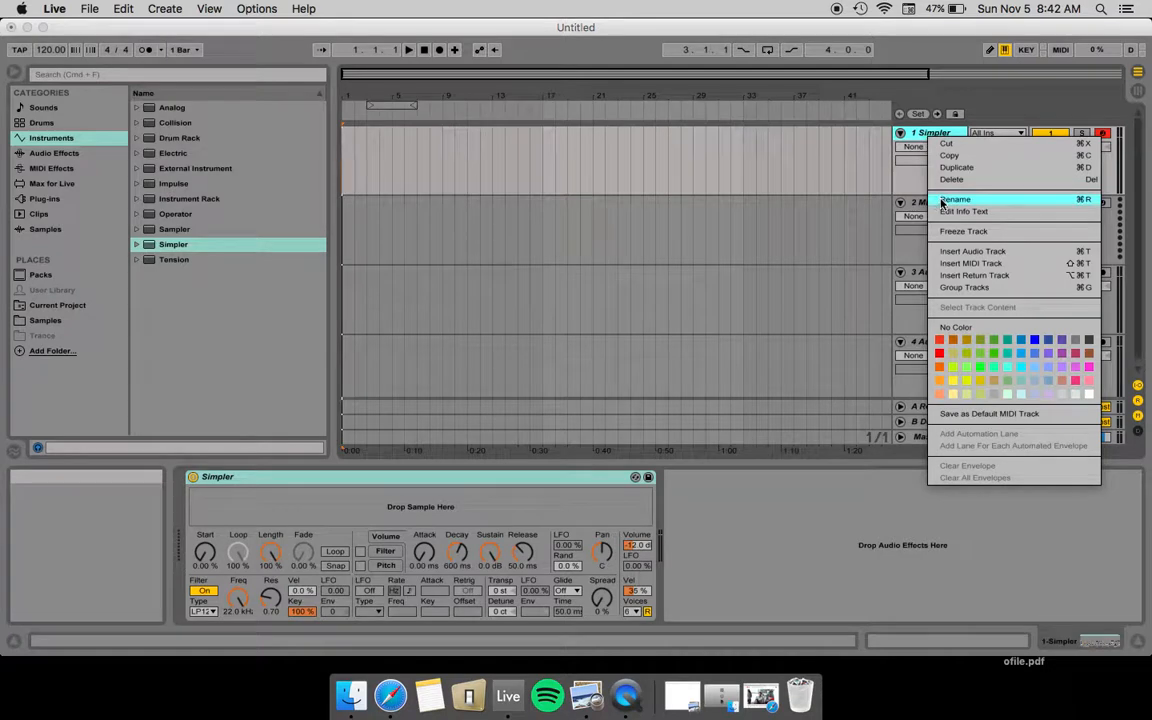
{"action": "left_click", "coordinate": [955, 199]}
{"action": "type", "text": "Kik"}
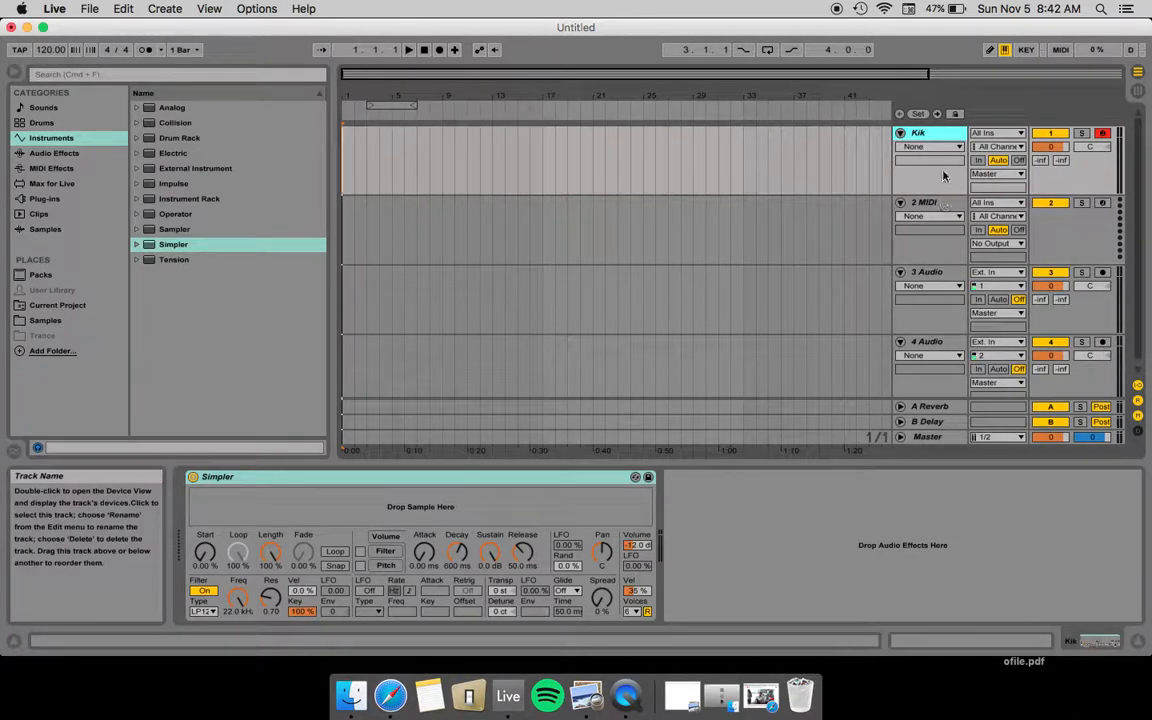
{"action": "right_click", "coordinate": [933, 131]}
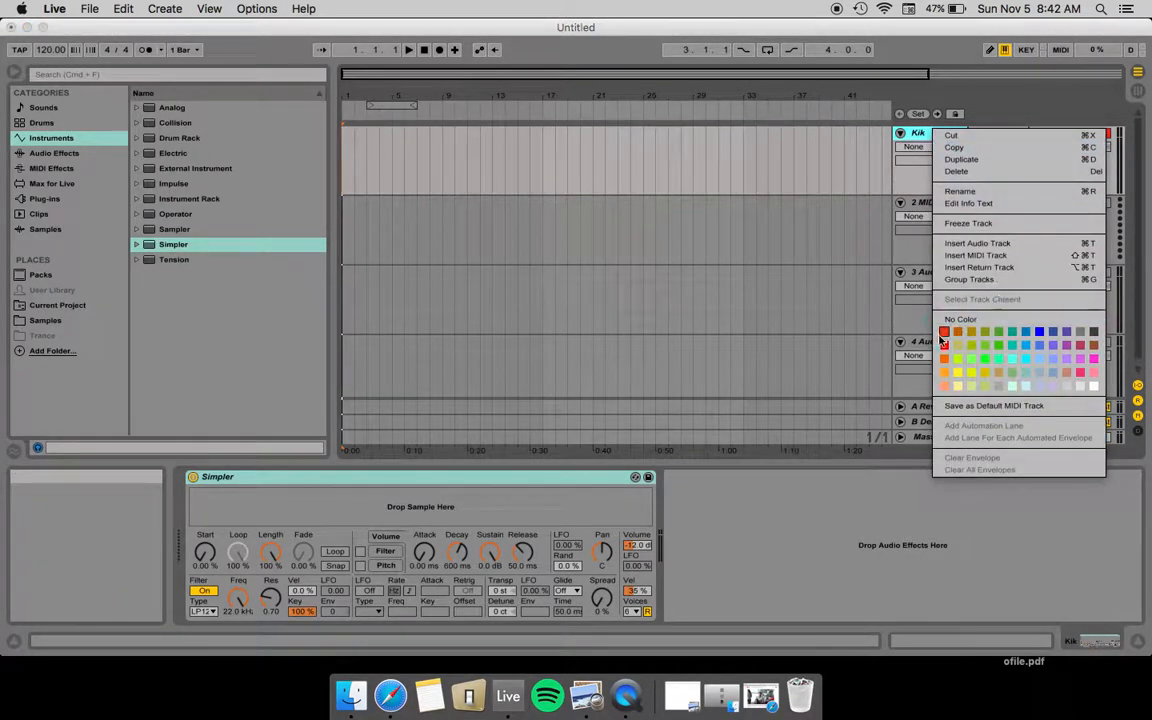
{"action": "left_click", "coordinate": [943, 333]}
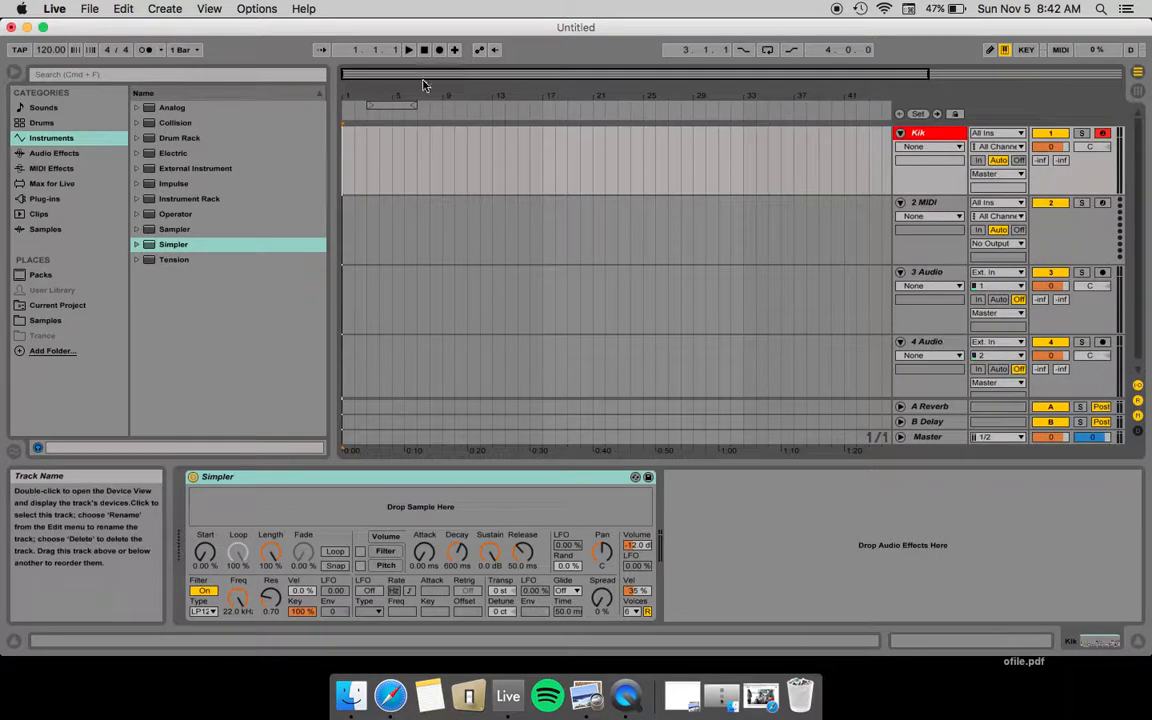
- Insert a one-bar MIDI clip at the start of the Kik track and colour the clip red
{"action": "left_click", "coordinate": [346, 155]}
{"action": "right_click", "coordinate": [349, 153]}
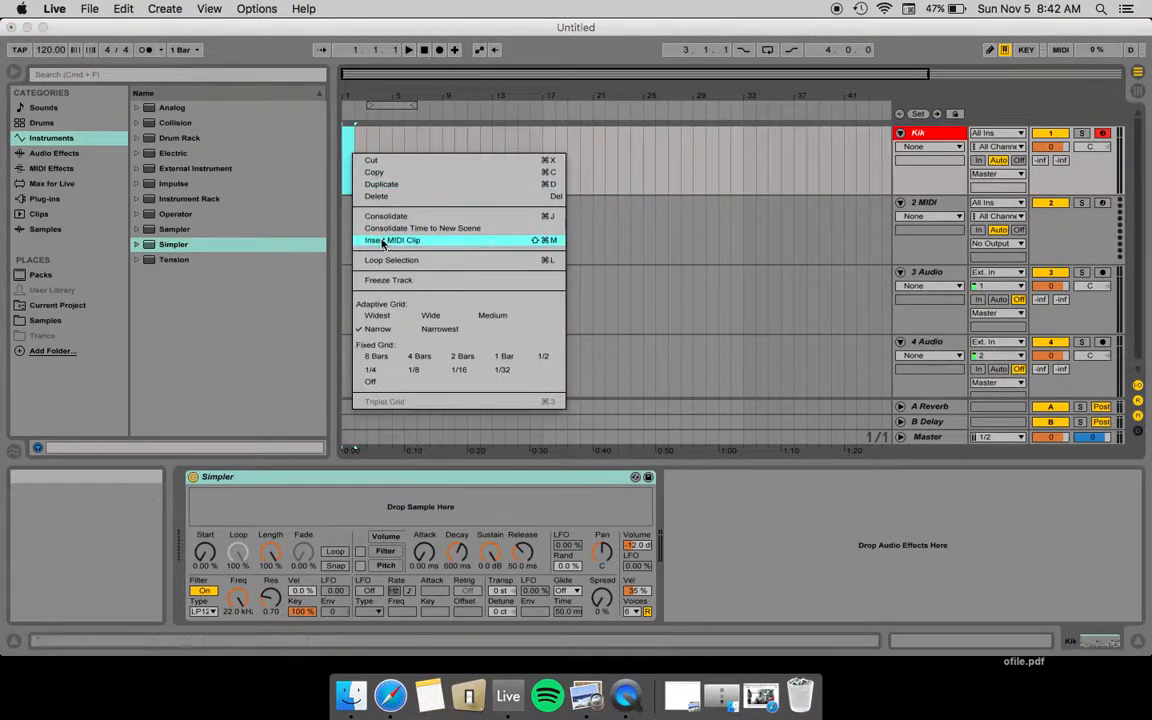
{"action": "left_click", "coordinate": [383, 242]}
{"action": "right_click", "coordinate": [347, 133]}
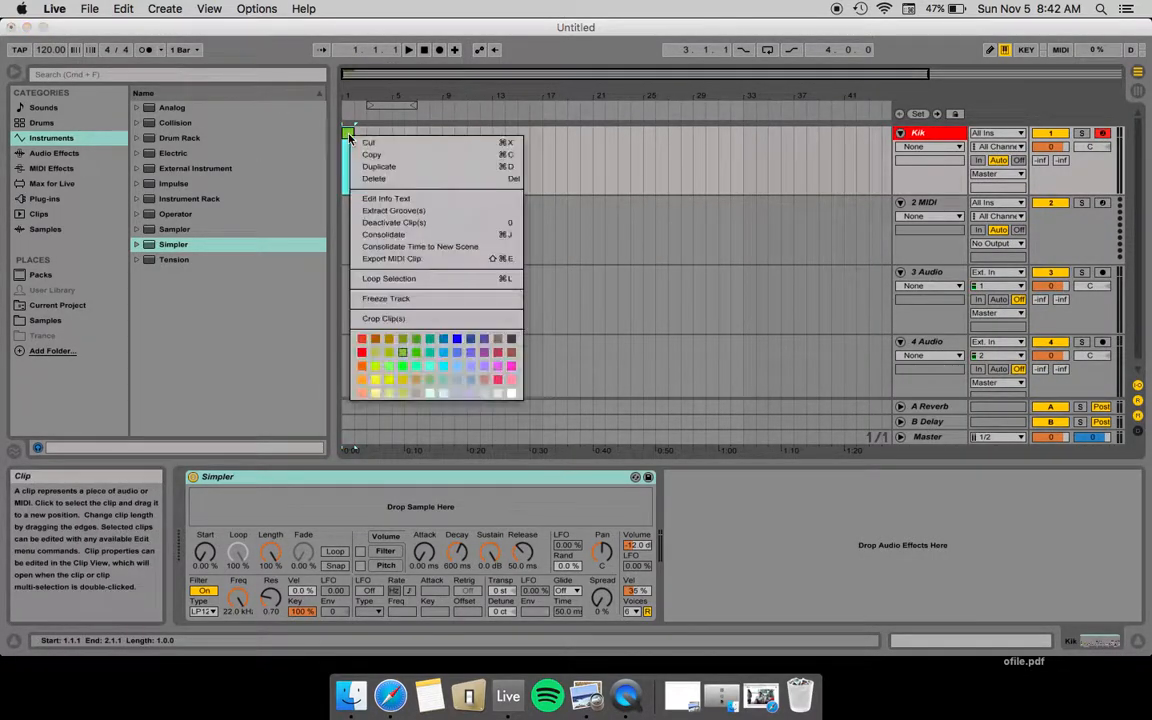
{"action": "left_click", "coordinate": [362, 345]}
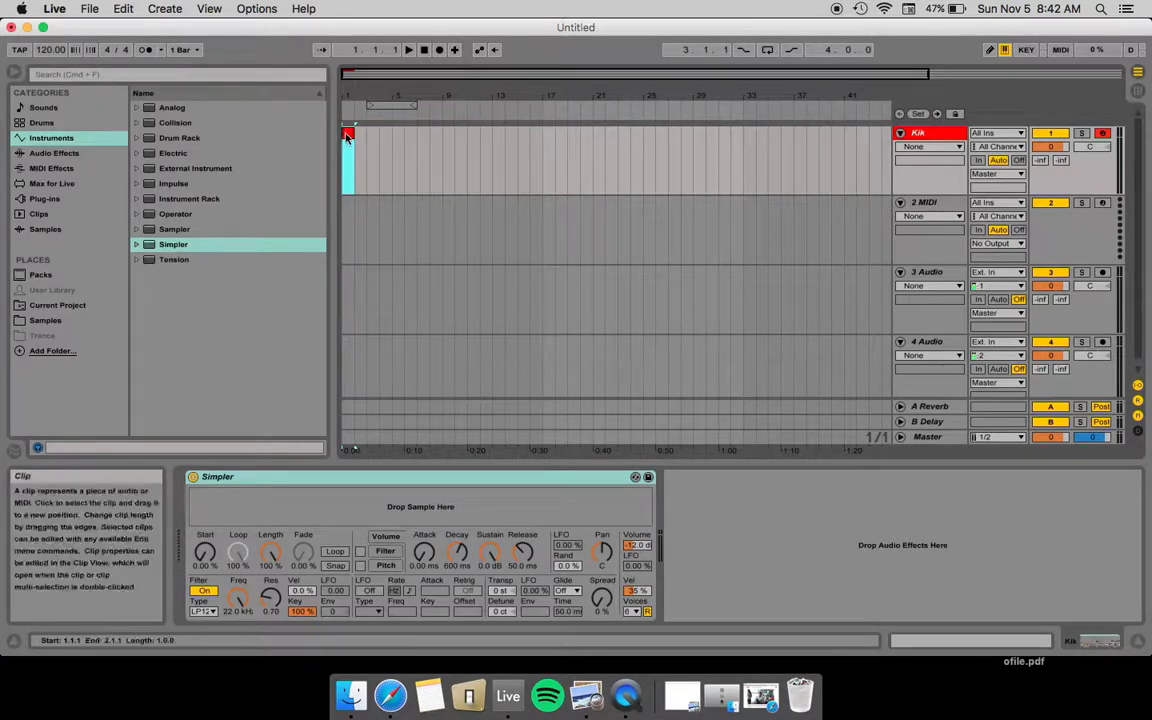
- Narrow the browser and draw four consecutive quarter notes on D2 in the Kik clip, using a fixed 1/4 grid
{"action": "left_click_drag", "start_coordinate": [333, 158], "coordinate": [218, 158]}
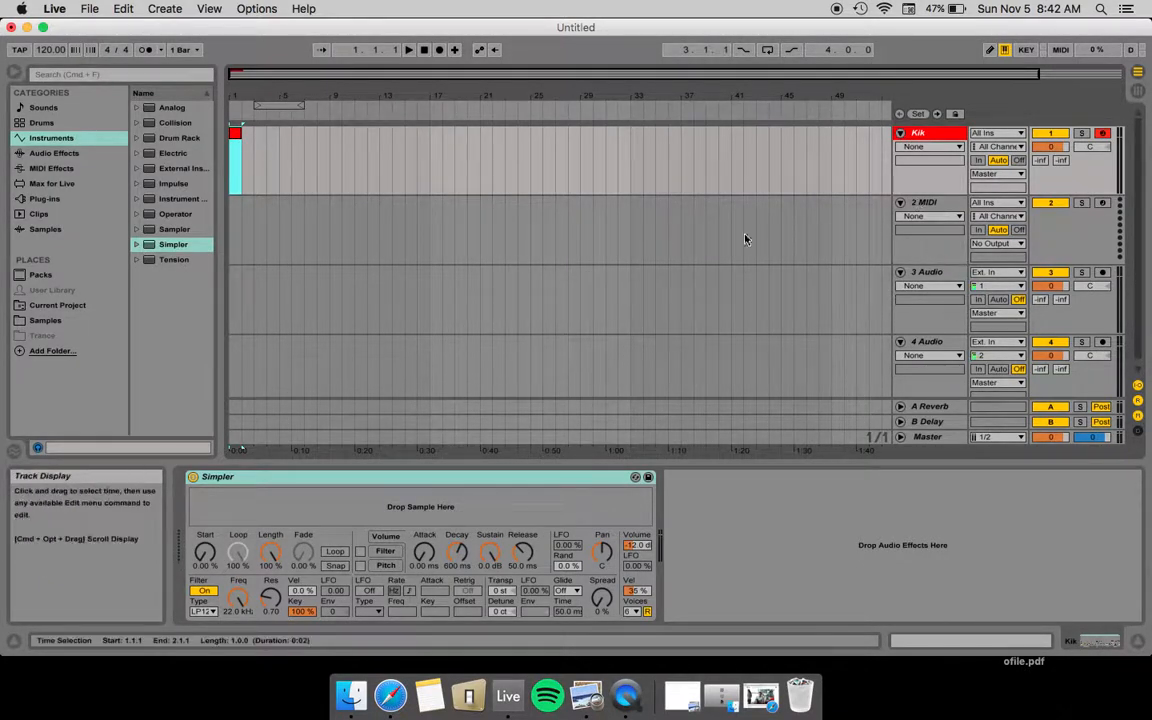
{"action": "double_click", "coordinate": [235, 133]}
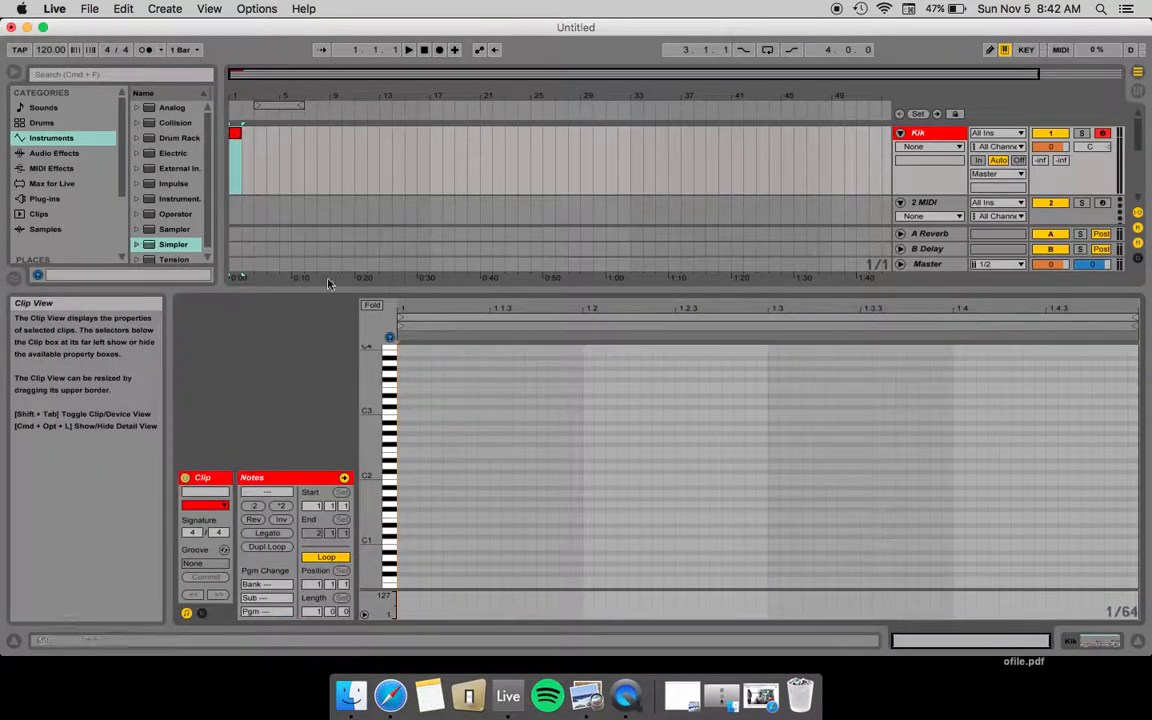
{"action": "right_click", "coordinate": [580, 470]}
{"action": "left_click", "coordinate": [596, 656]}
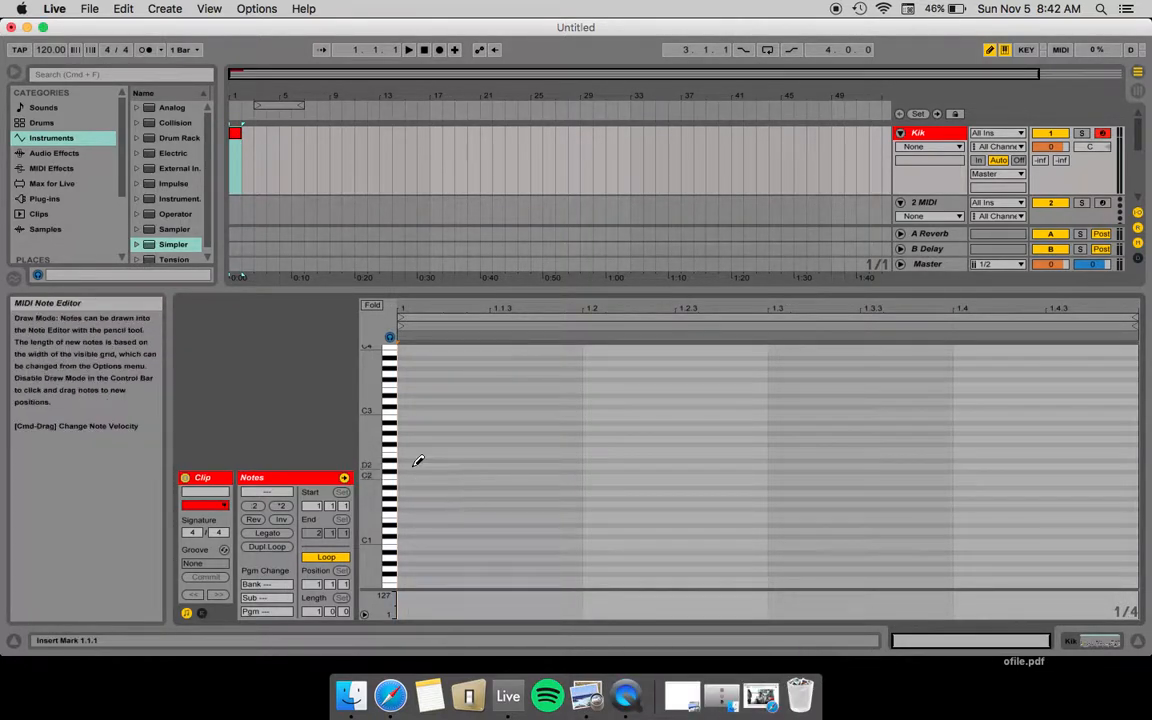
{"action": "left_click_drag", "start_coordinate": [417, 465], "coordinate": [1028, 465]}
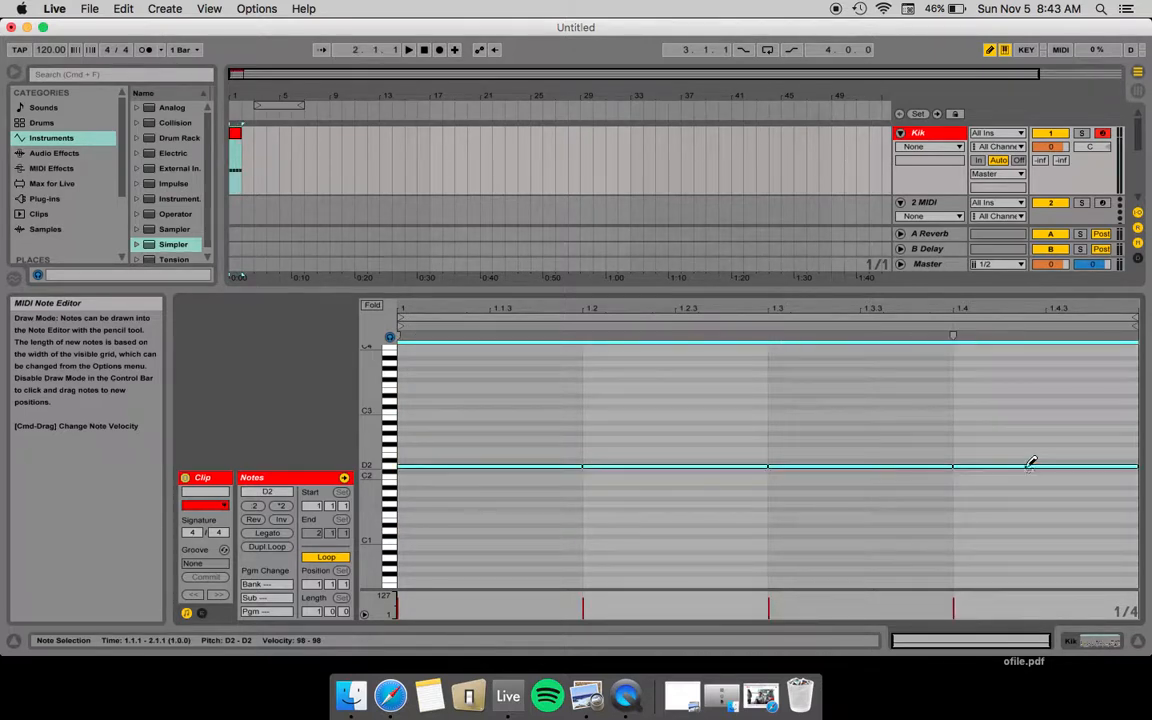
- Duplicate the Kik track and rename the copy as HH
{"action": "left_click", "coordinate": [938, 137]}
{"action": "right_click", "coordinate": [938, 137]}
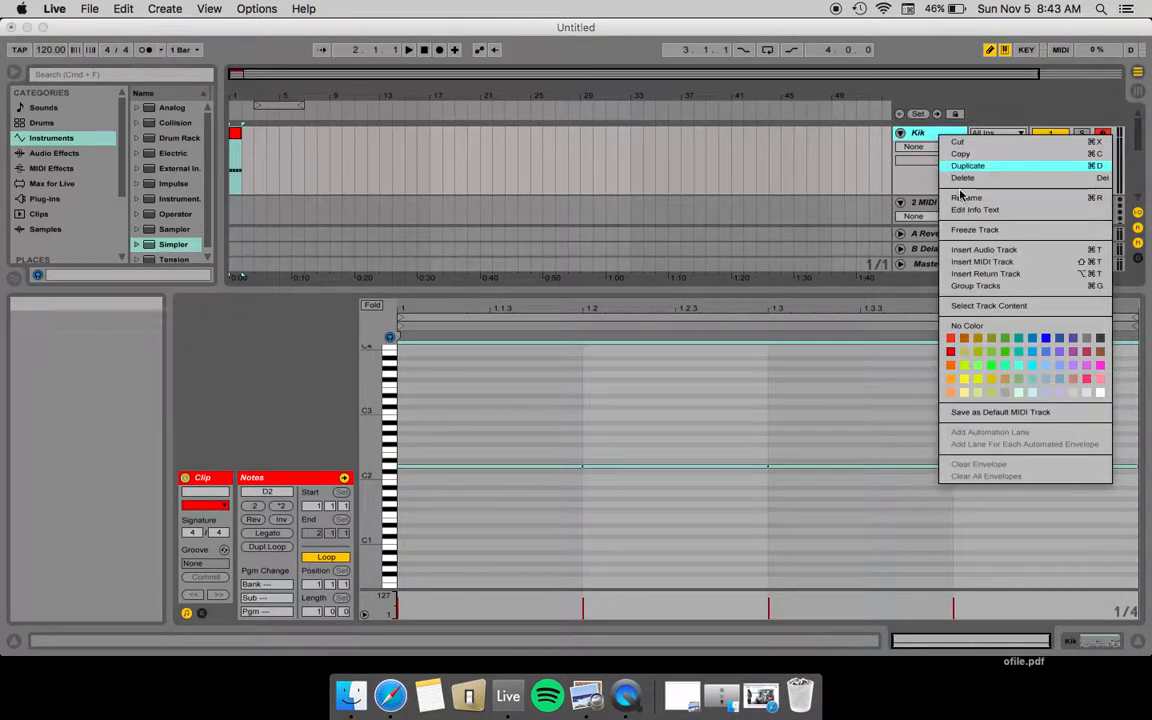
{"action": "left_click", "coordinate": [956, 168]}
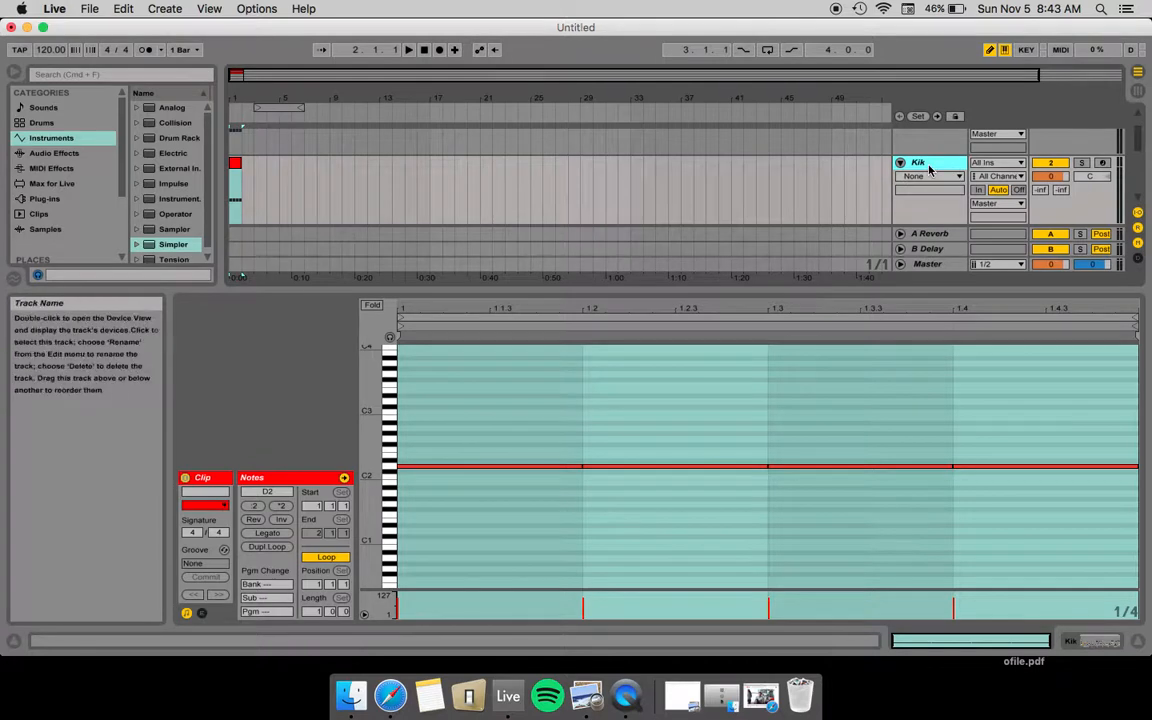
{"action": "right_click", "coordinate": [931, 167]}
{"action": "left_click", "coordinate": [950, 210]}
- Colour the HH track and its clip brownish orange
{"action": "right_click", "coordinate": [913, 165]}
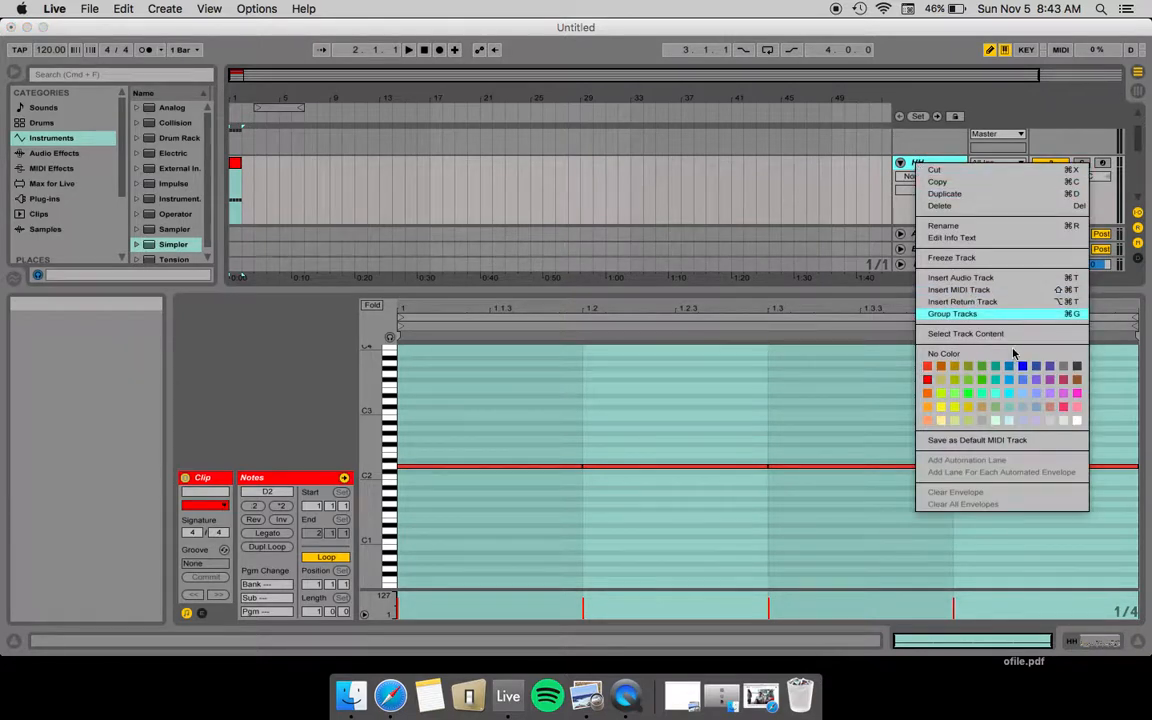
{"action": "left_click", "coordinate": [948, 366]}
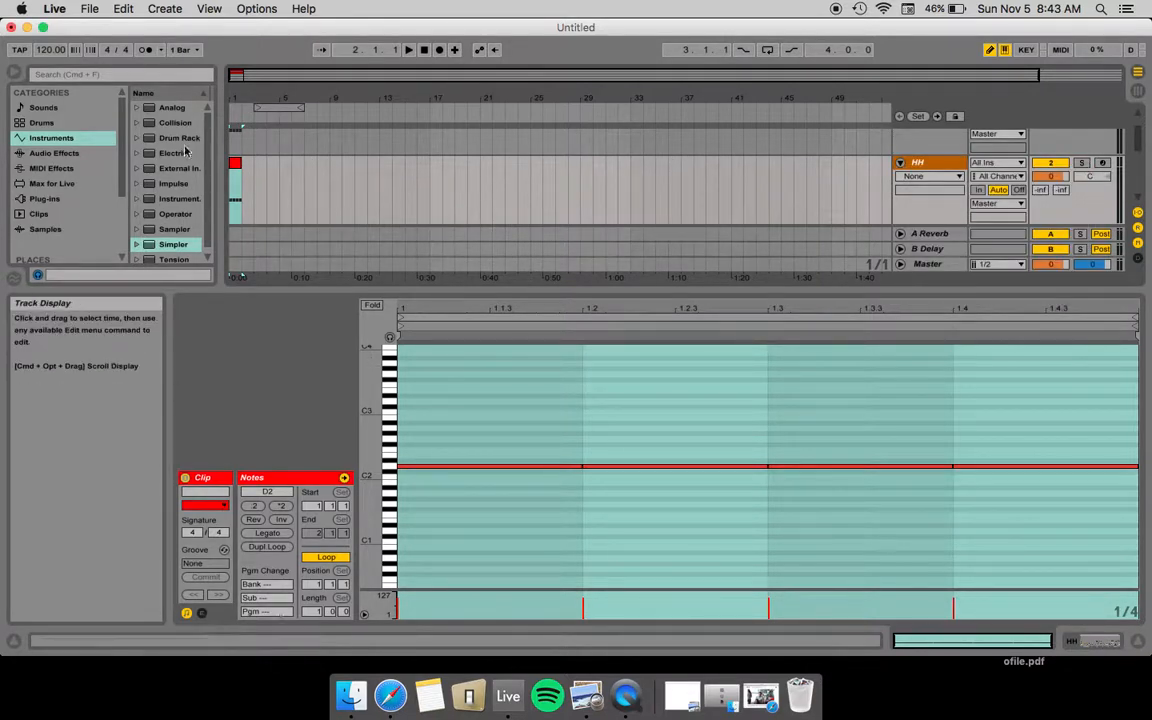
{"action": "right_click", "coordinate": [235, 164]}
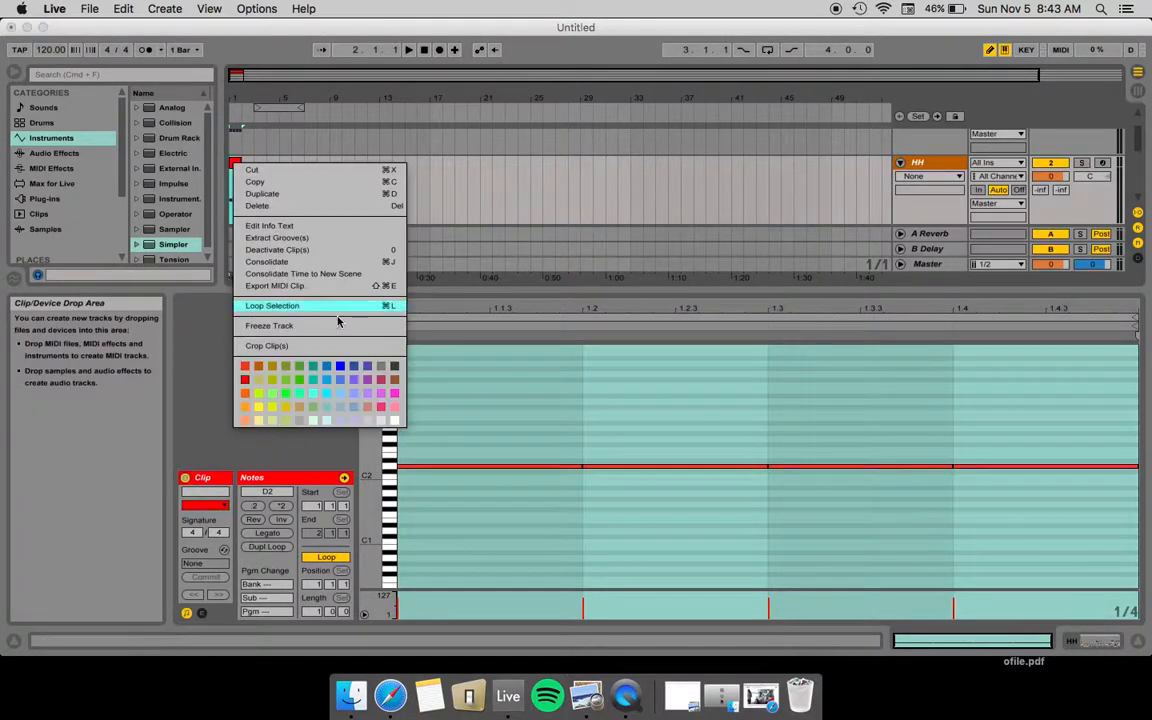
{"action": "left_click", "coordinate": [259, 367]}
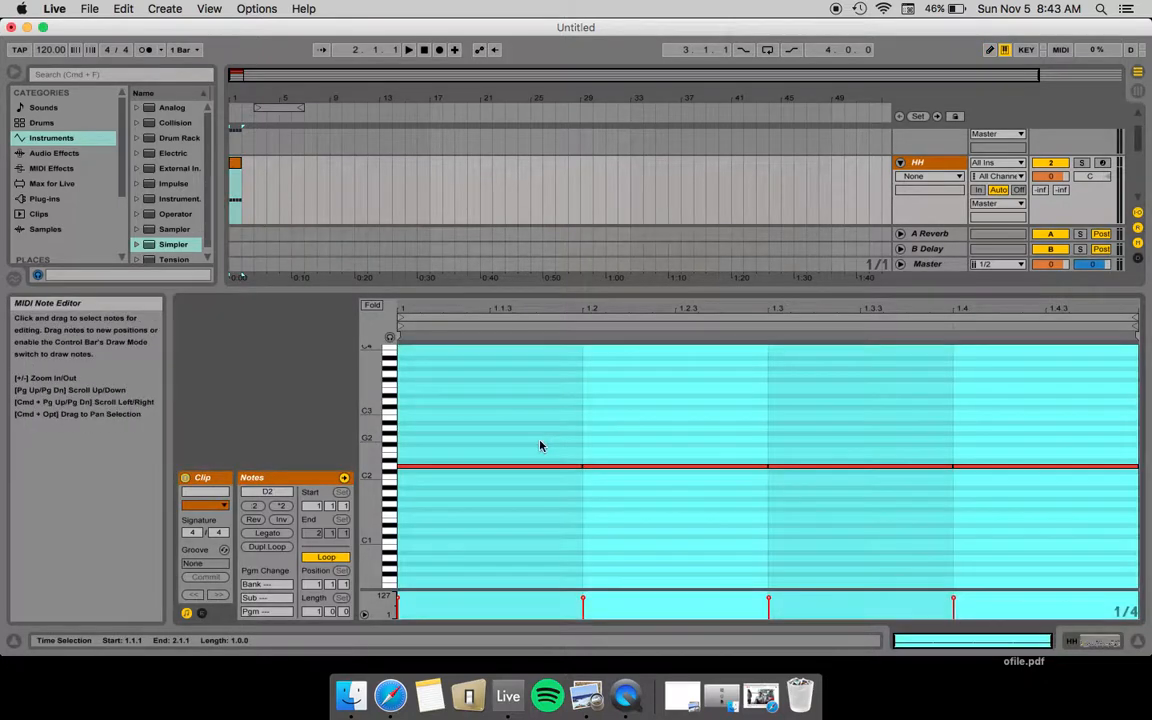
- Set the HH clip's fixed grid to 1/8 and turn its D2 notes into eighth notes on the offbeats
{"action": "left_click_drag", "start_coordinate": [541, 443], "coordinate": [930, 470]}
{"action": "right_click", "coordinate": [913, 450]}
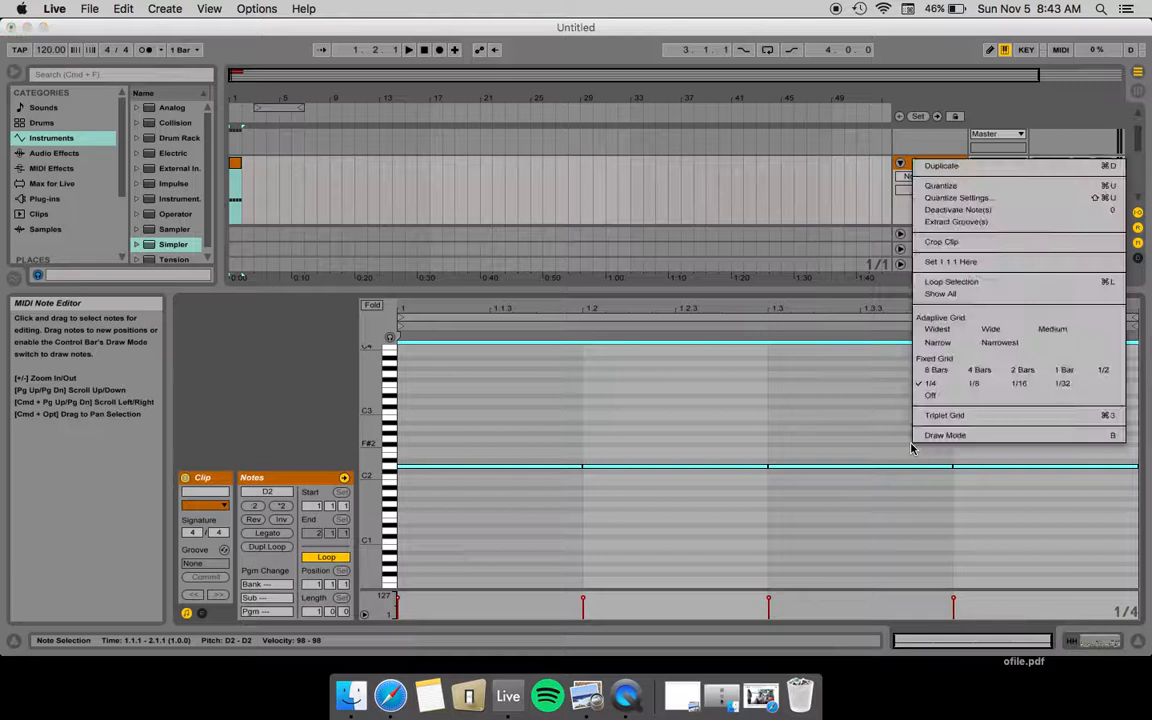
{"action": "left_click", "coordinate": [974, 388]}
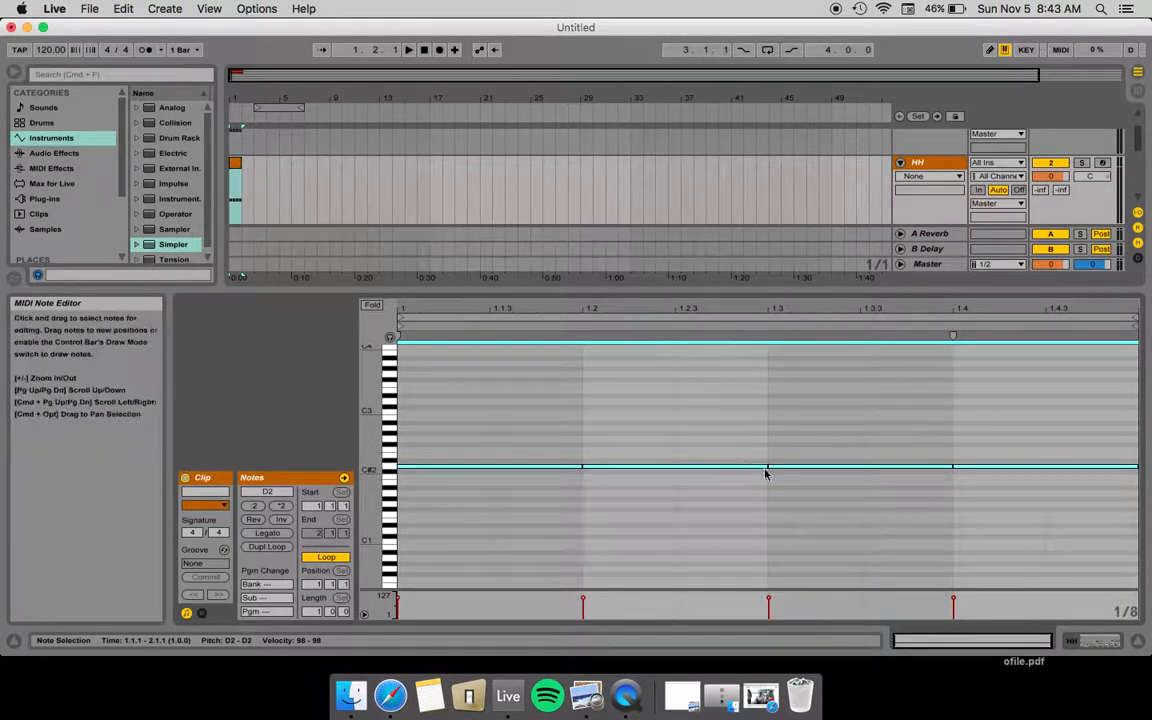
{"action": "left_click_drag", "start_coordinate": [769, 467], "coordinate": [860, 467]}
- Duplicate the Kik track again and rename this copy as Clap
{"action": "scroll", "coordinate": [914, 175], "scroll_direction": "up", "scroll_amount": 3}
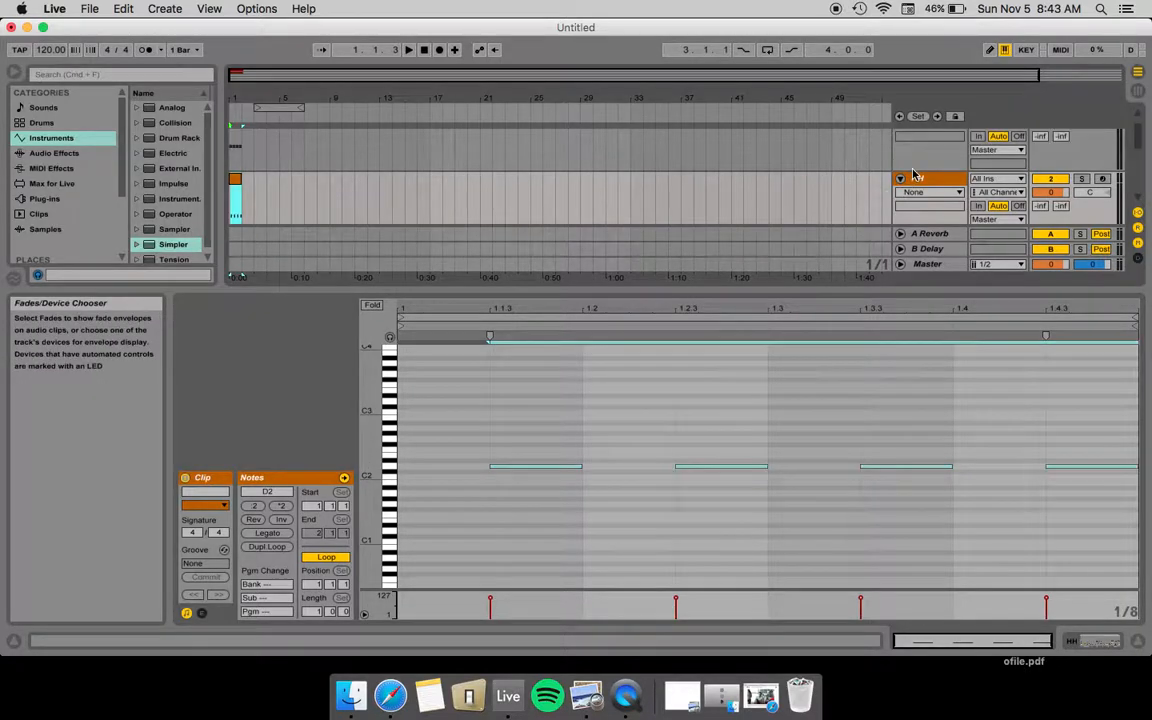
{"action": "left_click", "coordinate": [920, 145]}
{"action": "right_click", "coordinate": [920, 145]}
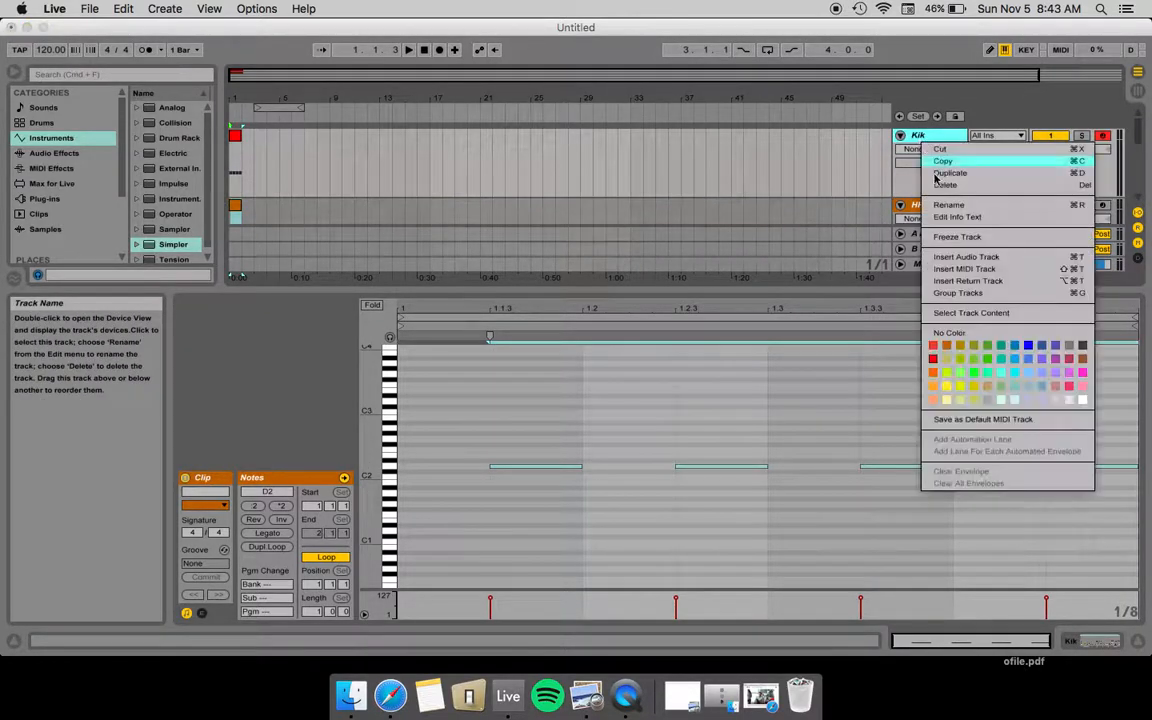
{"action": "left_click", "coordinate": [940, 173]}
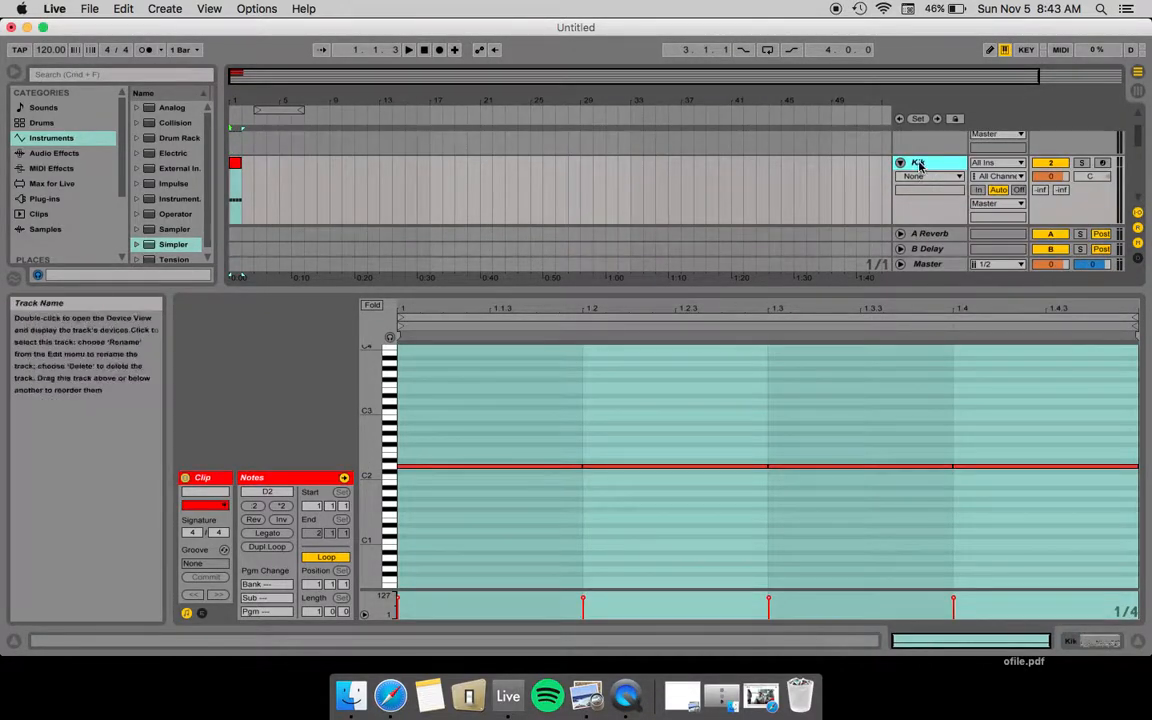
{"action": "right_click", "coordinate": [918, 163]}
{"action": "left_click", "coordinate": [942, 228]}
{"action": "type", "text": "C"}
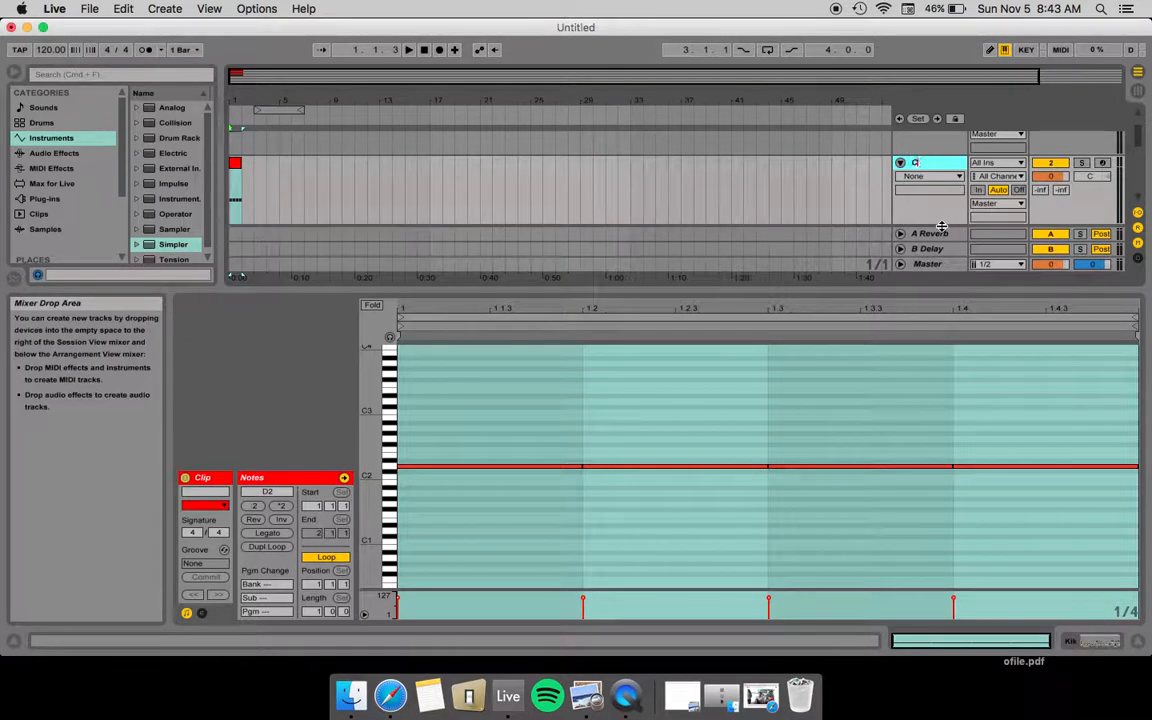
{"action": "type", "text": "lap"}
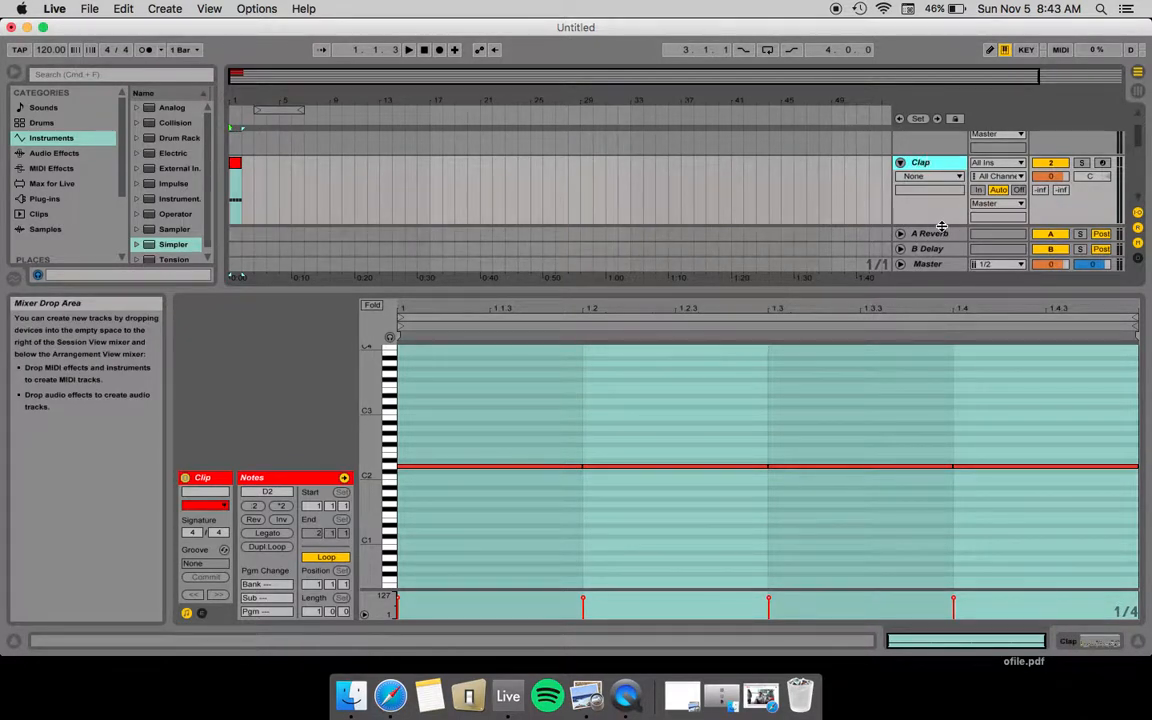
- Colour the Clap track and its clip orange-red
{"action": "right_click", "coordinate": [933, 164]}
{"action": "left_click", "coordinate": [945, 378]}
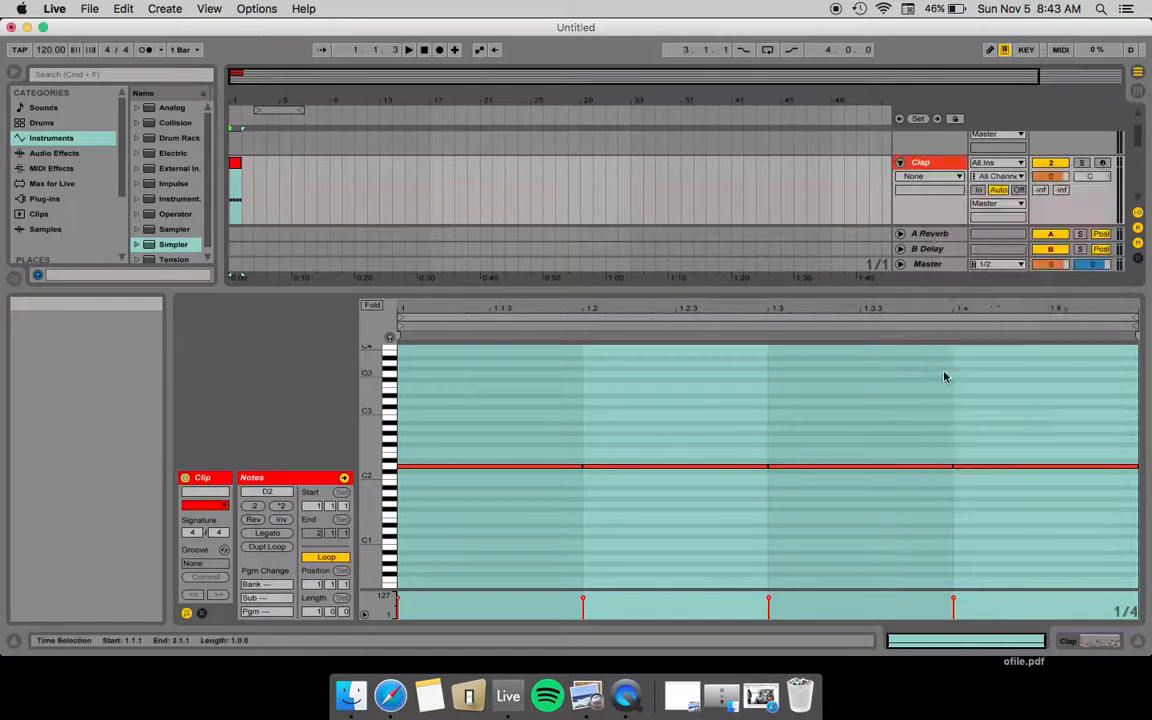
{"action": "right_click", "coordinate": [235, 165]}
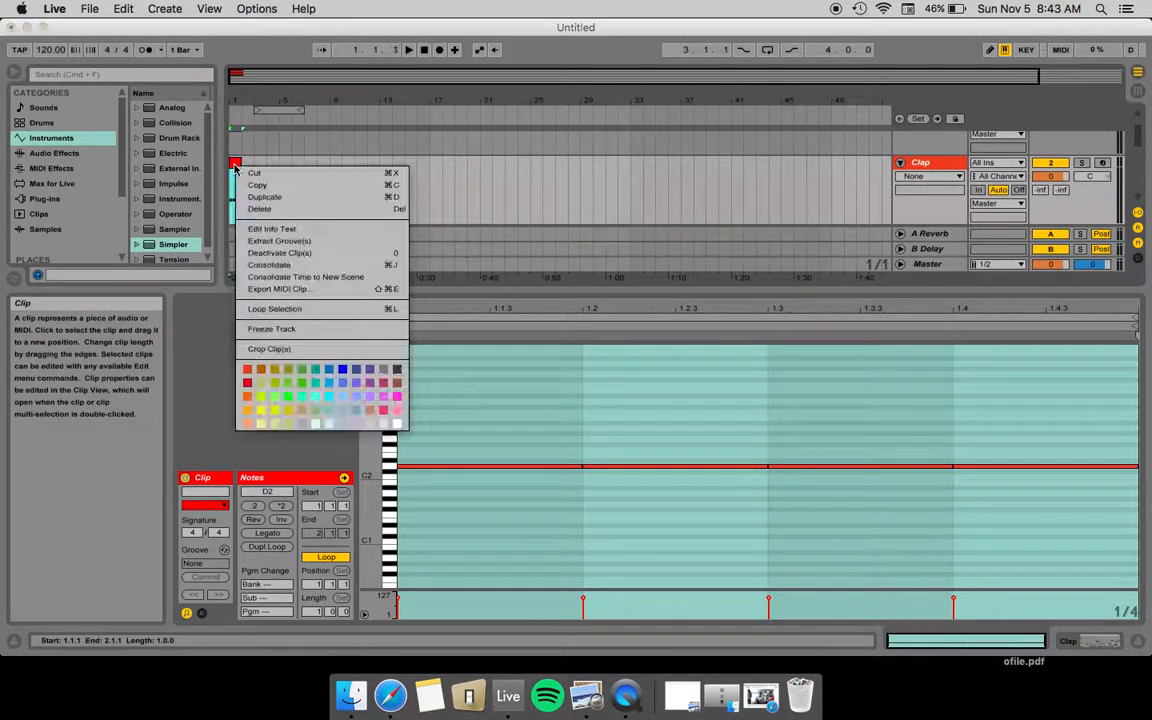
{"action": "left_click", "coordinate": [247, 382]}
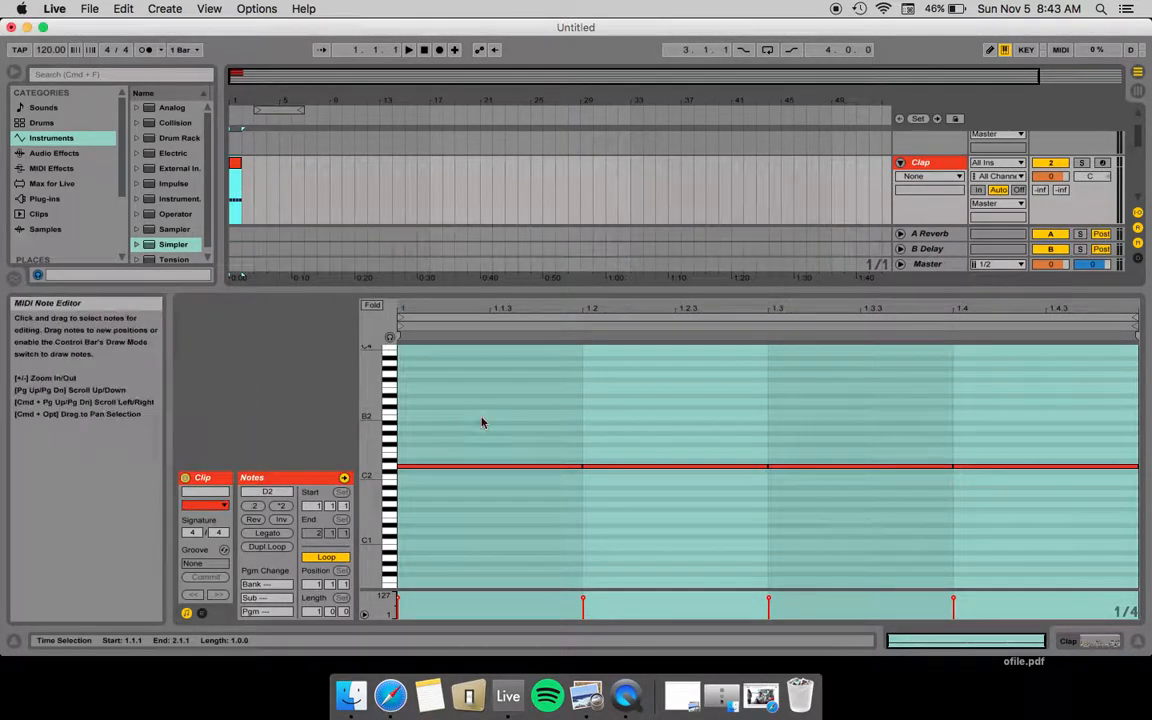
- Delete the D2 notes on beats 1 and 3 of the Clap clip, leaving claps on beats 2 and 4
{"action": "left_click_drag", "start_coordinate": [482, 419], "coordinate": [543, 476]}
{"action": "left_click", "coordinate": [816, 466], "text": "shift"}
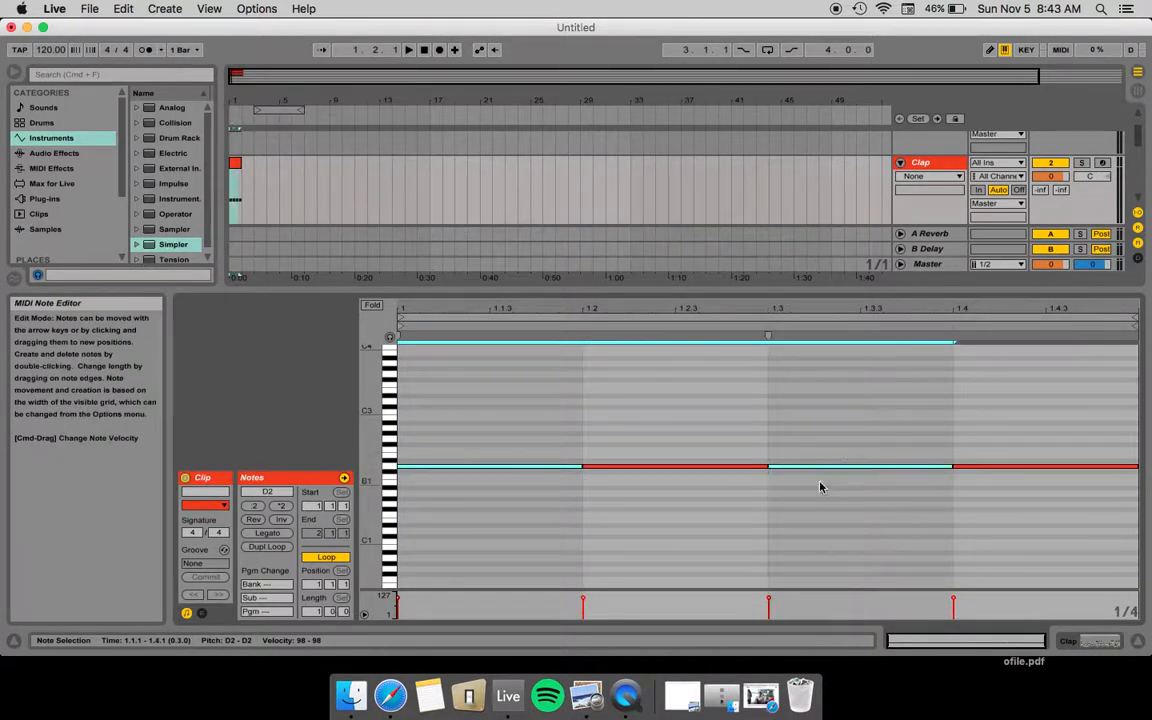
{"action": "key", "text": "Delete"}
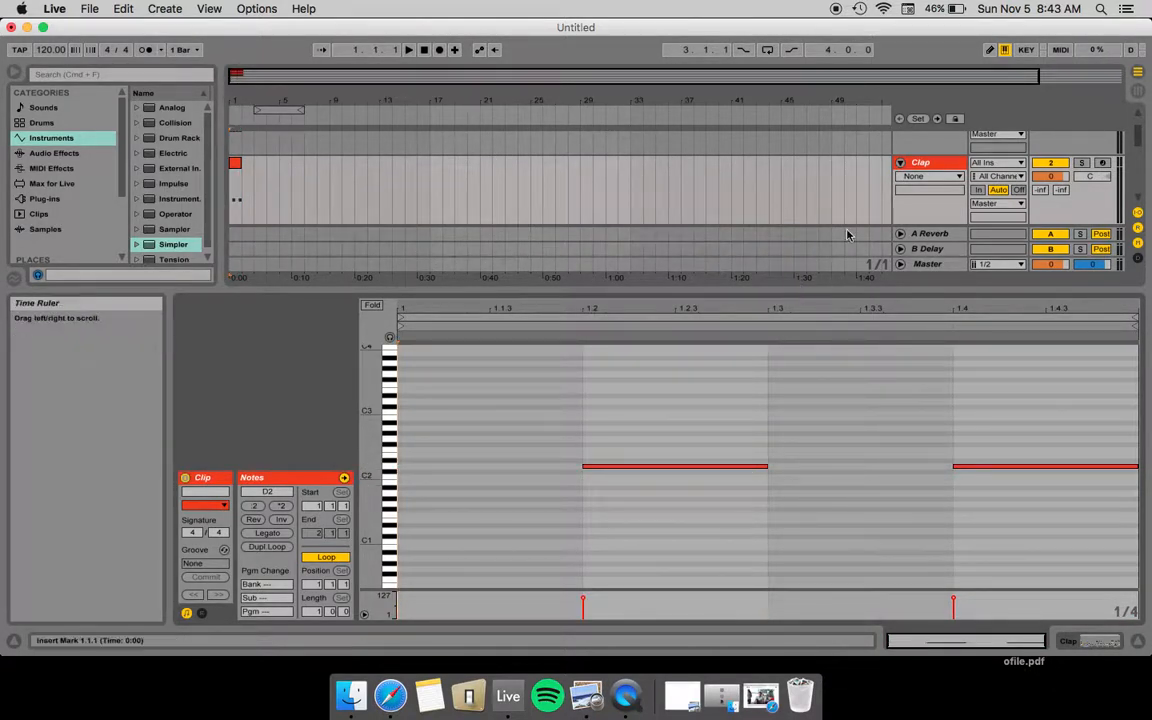
- Duplicate the Kik track and rename the copy as Bass
{"action": "scroll", "coordinate": [832, 172], "scroll_direction": "up", "scroll_amount": 2}
{"action": "scroll", "coordinate": [832, 172], "scroll_direction": "down", "scroll_amount": 1}
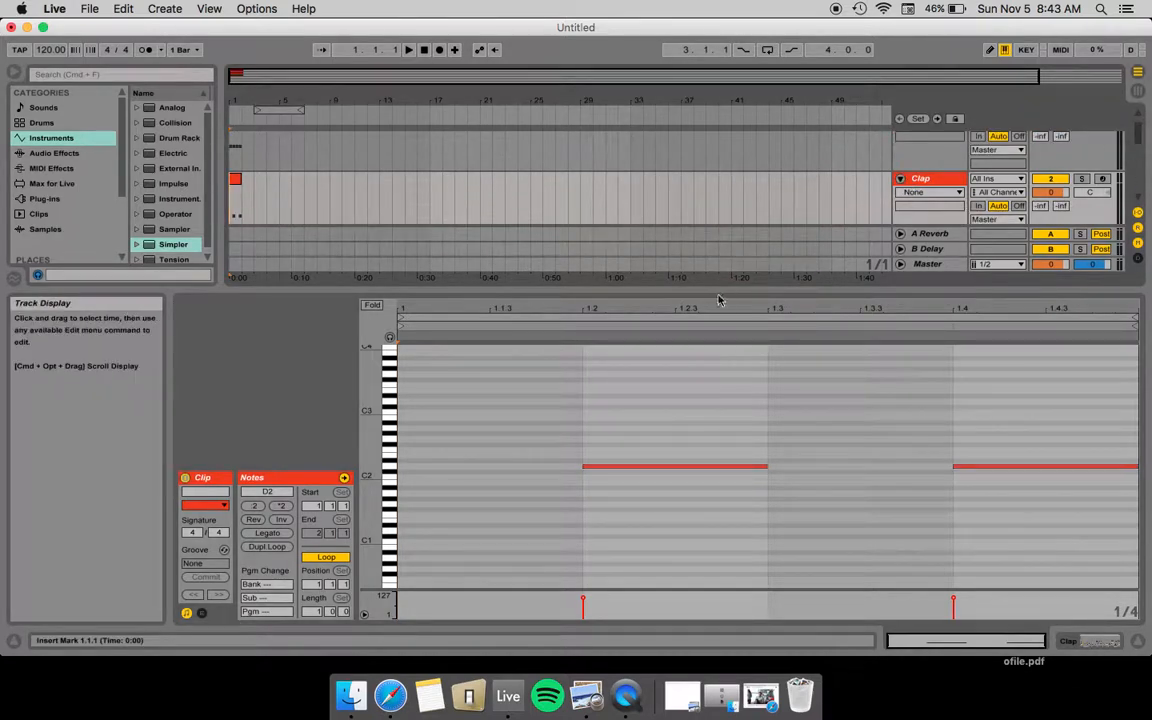
{"action": "left_click_drag", "start_coordinate": [712, 291], "coordinate": [708, 446]}
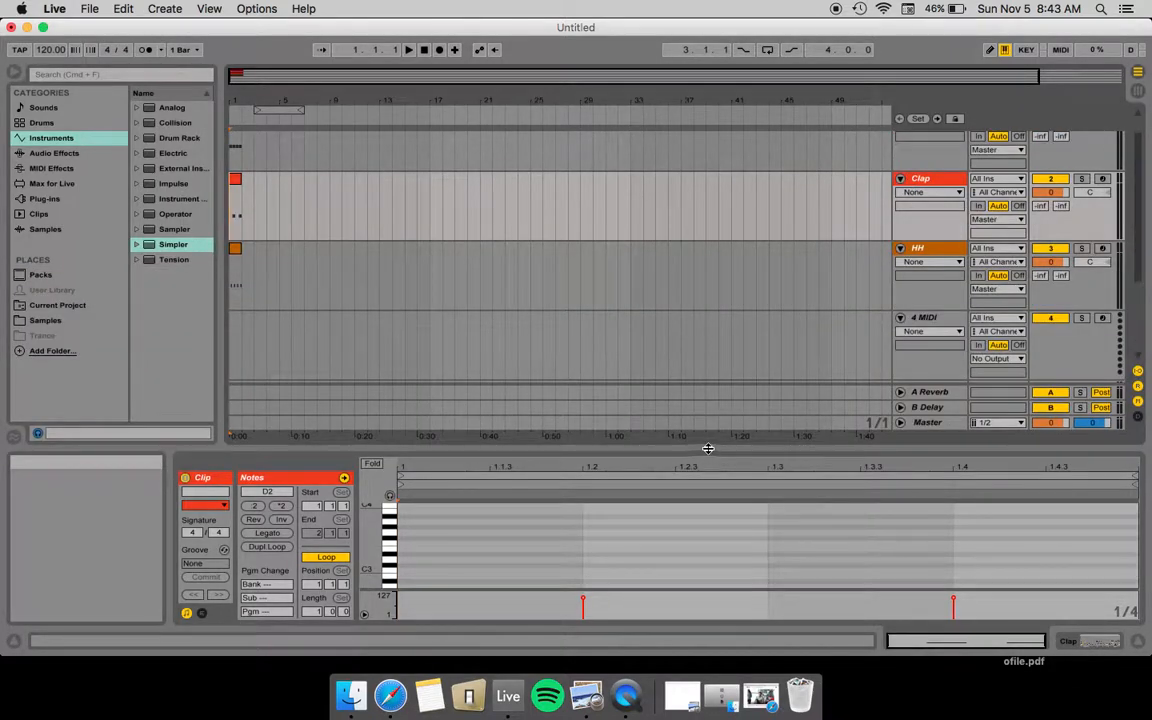
{"action": "scroll", "coordinate": [779, 249], "scroll_direction": "up", "scroll_amount": 1}
{"action": "scroll", "coordinate": [790, 249], "scroll_direction": "down", "scroll_amount": 3}
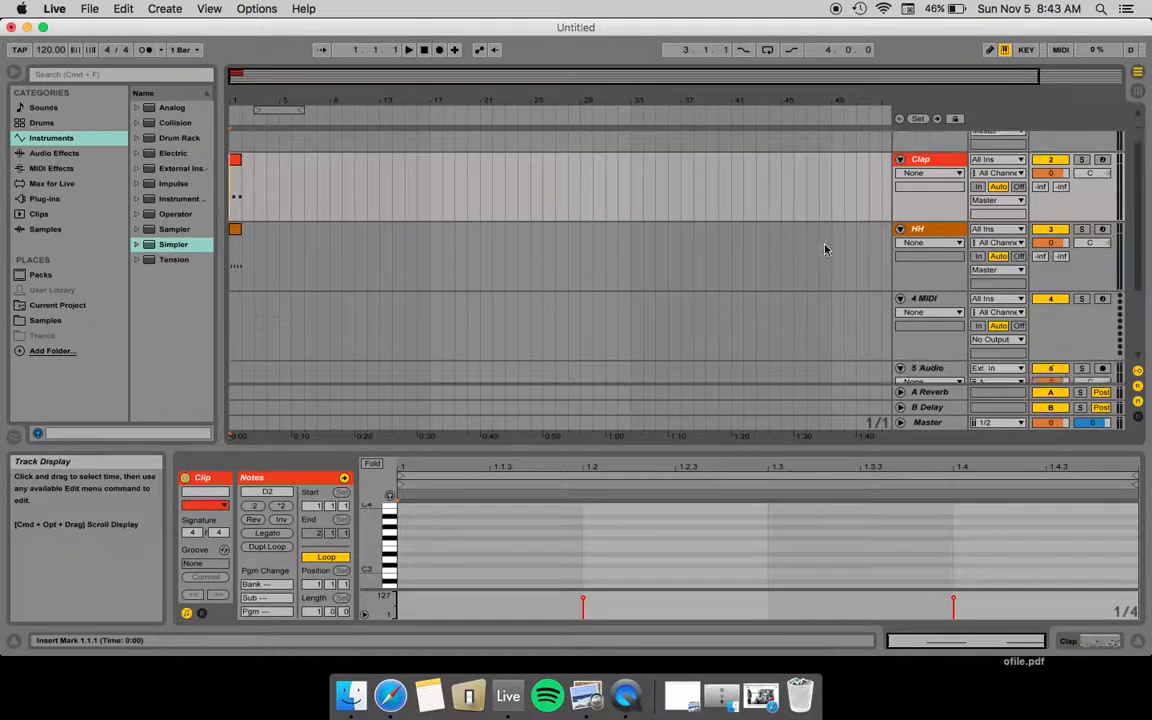
{"action": "scroll", "coordinate": [830, 248], "scroll_direction": "up", "scroll_amount": 3}
{"action": "left_click", "coordinate": [918, 138]}
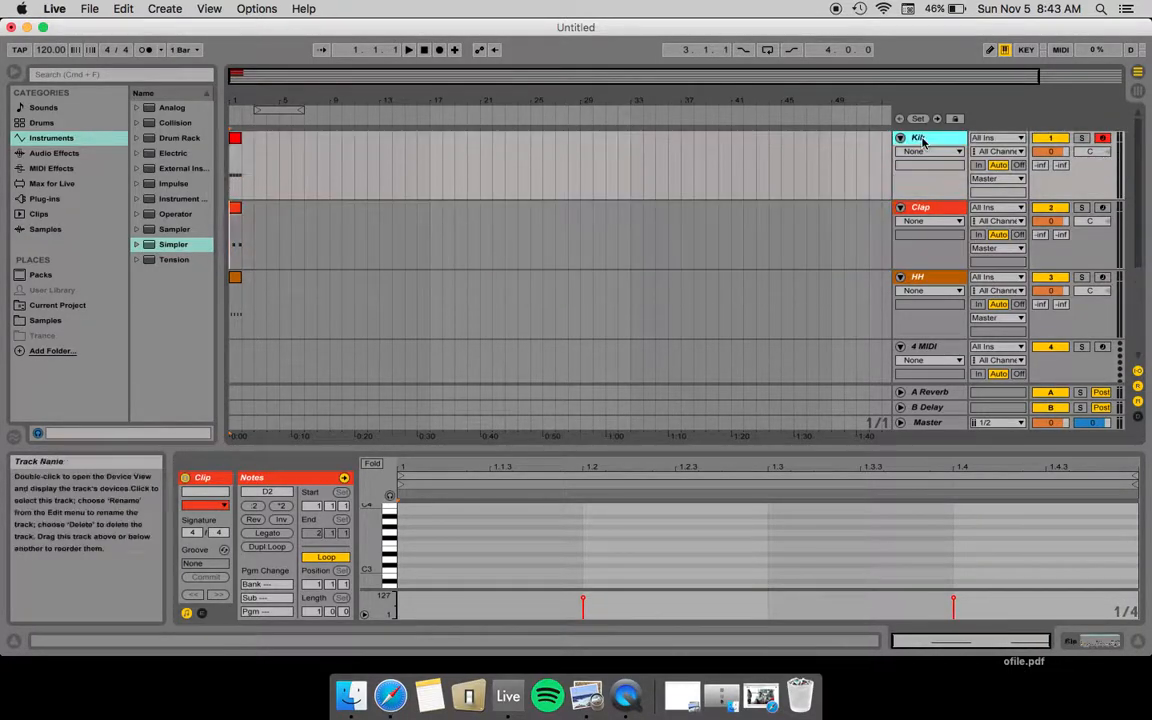
{"action": "right_click", "coordinate": [922, 139]}
{"action": "left_click", "coordinate": [940, 177]}
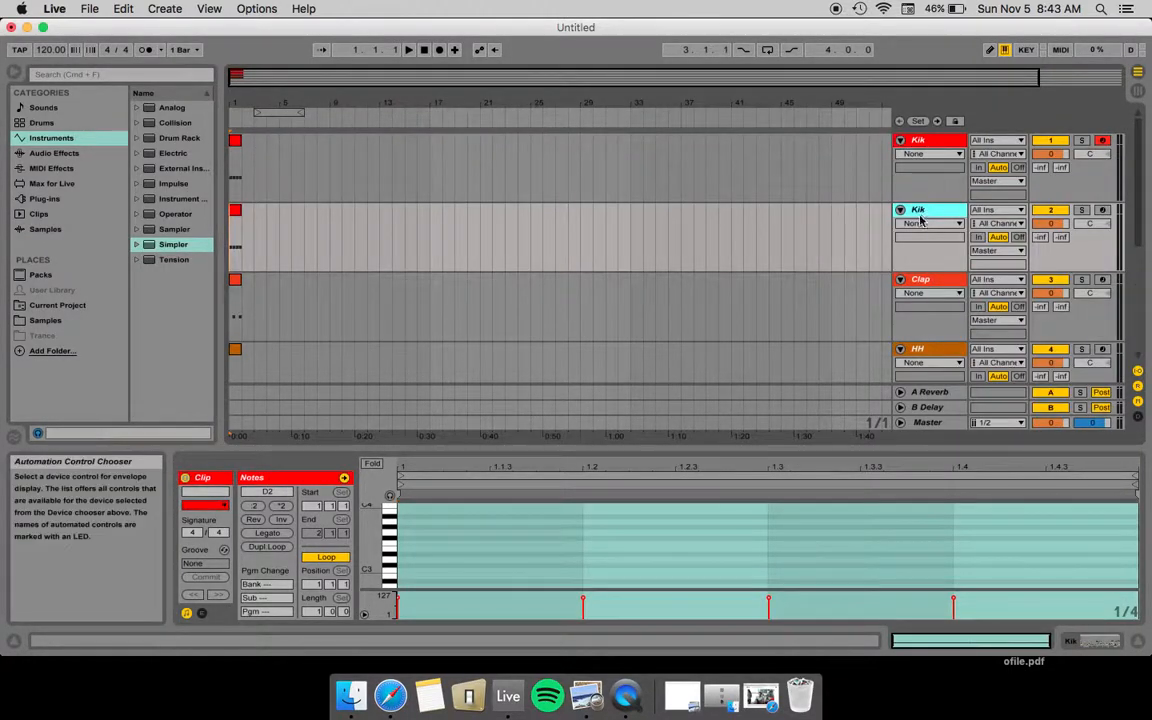
{"action": "right_click", "coordinate": [918, 214]}
{"action": "left_click", "coordinate": [947, 276]}
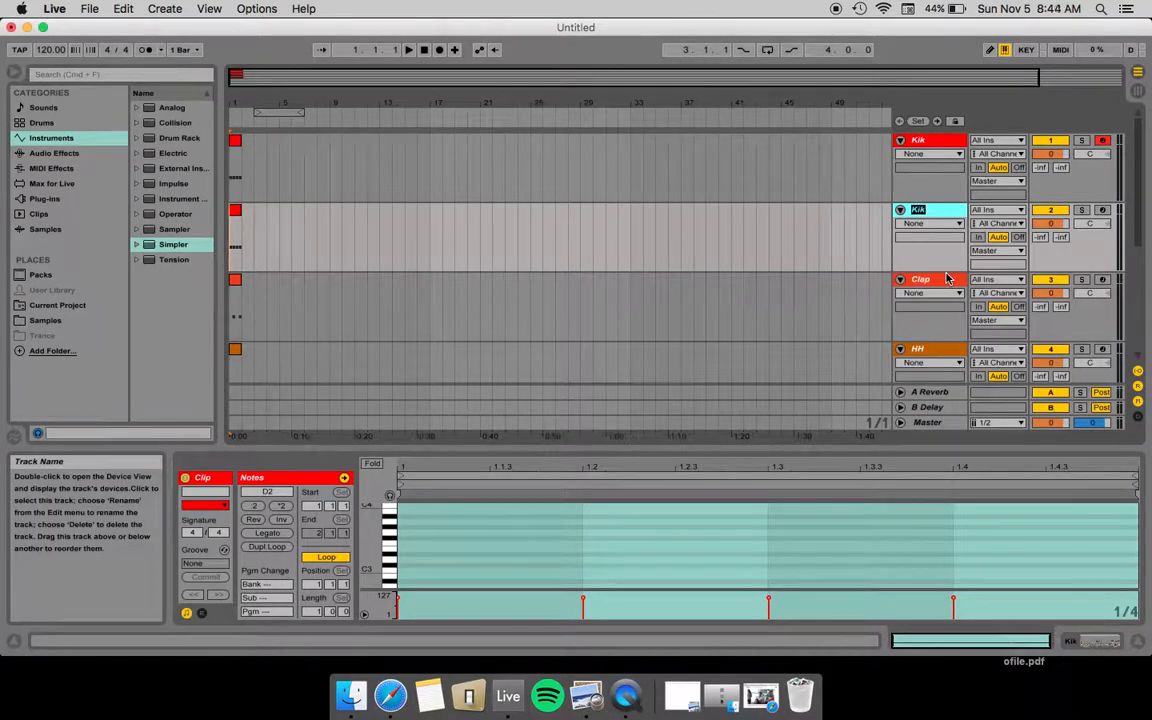
{"action": "type", "text": "Bass"}
{"action": "key", "text": "Return"}
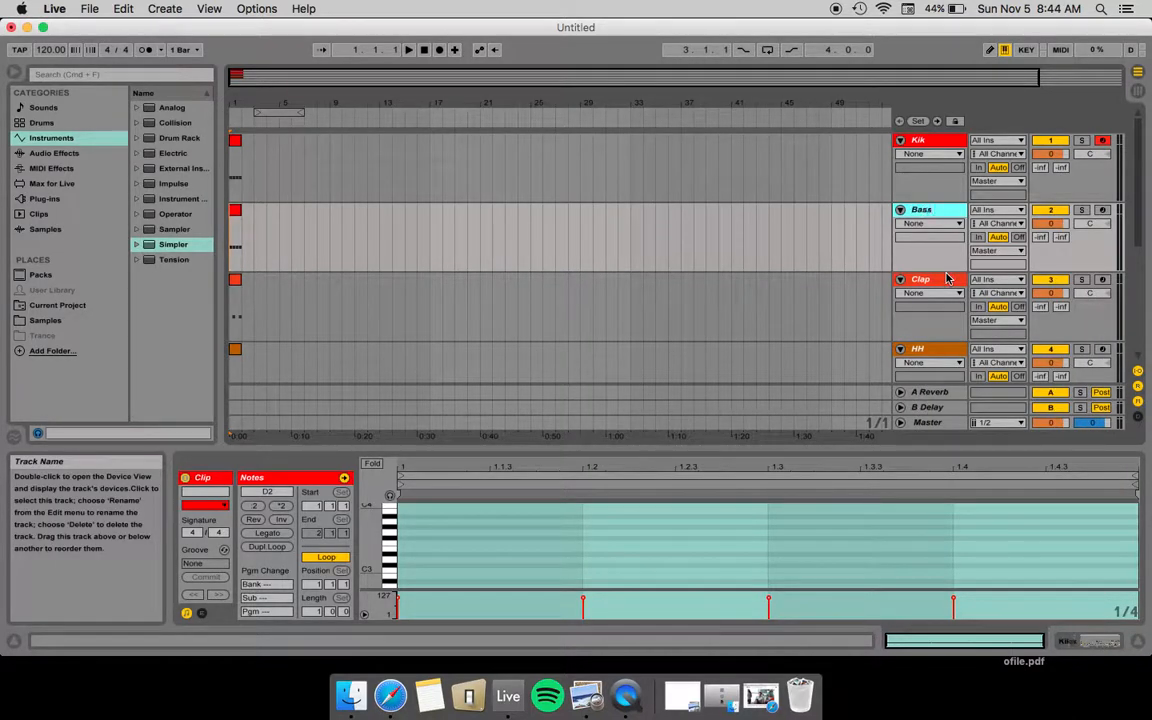
- Colour the Bass track green and move it directly below the HH track
{"action": "right_click", "coordinate": [928, 213]}
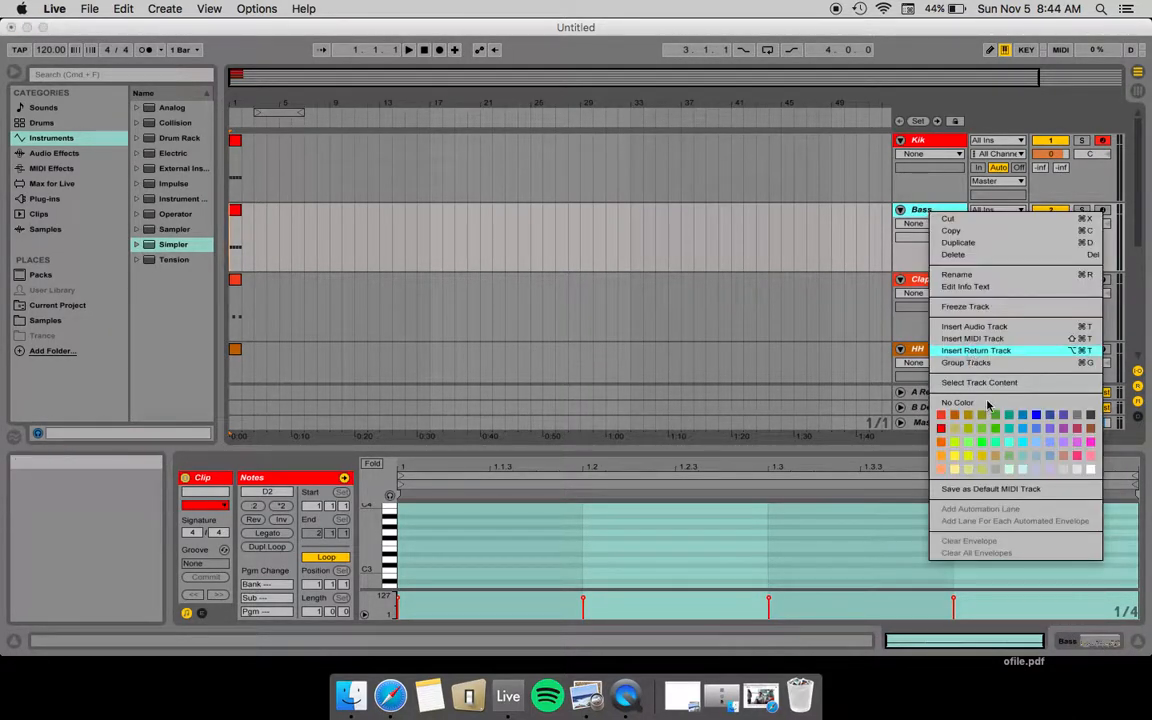
{"action": "left_click", "coordinate": [982, 429]}
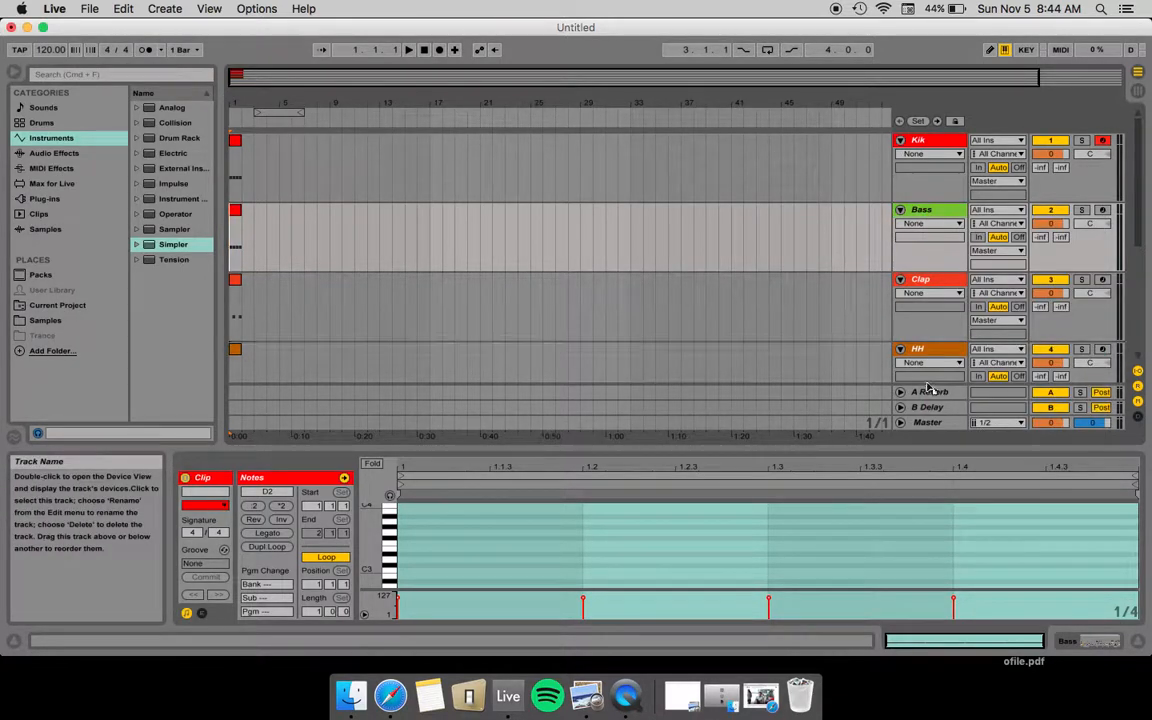
{"action": "scroll", "coordinate": [927, 389], "scroll_direction": "down", "scroll_amount": 1}
{"action": "scroll", "coordinate": [927, 389], "scroll_direction": "down", "scroll_amount": 3}
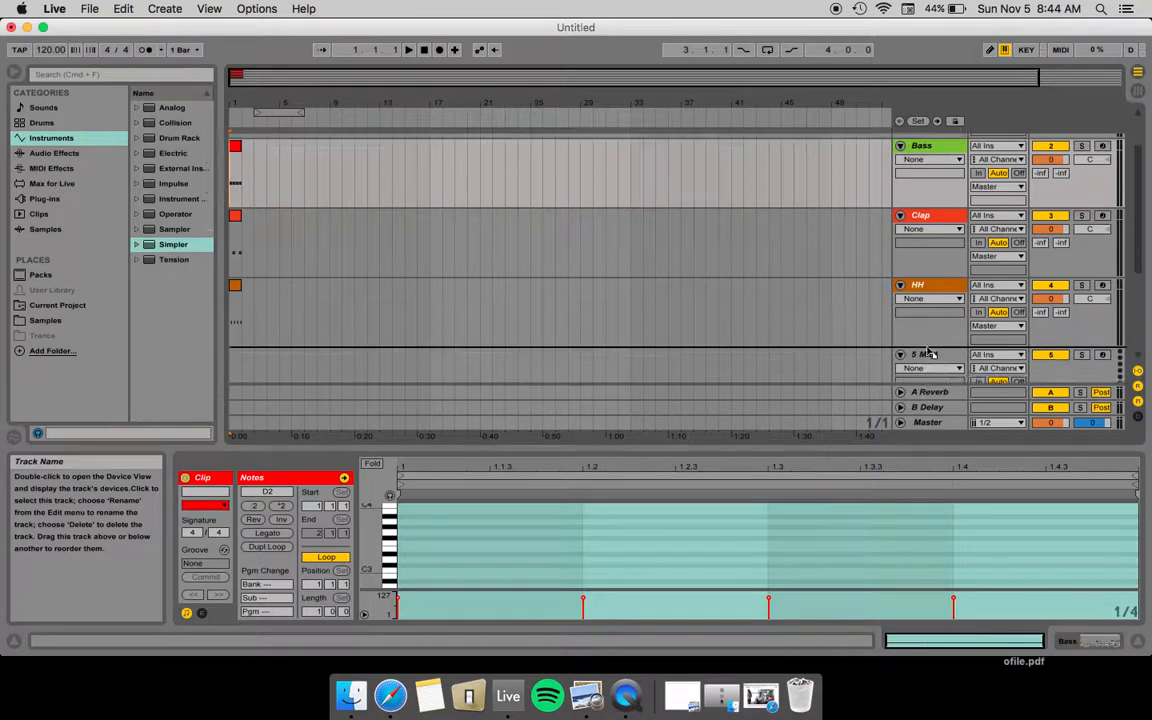
{"action": "left_click_drag", "start_coordinate": [927, 348], "coordinate": [927, 350]}
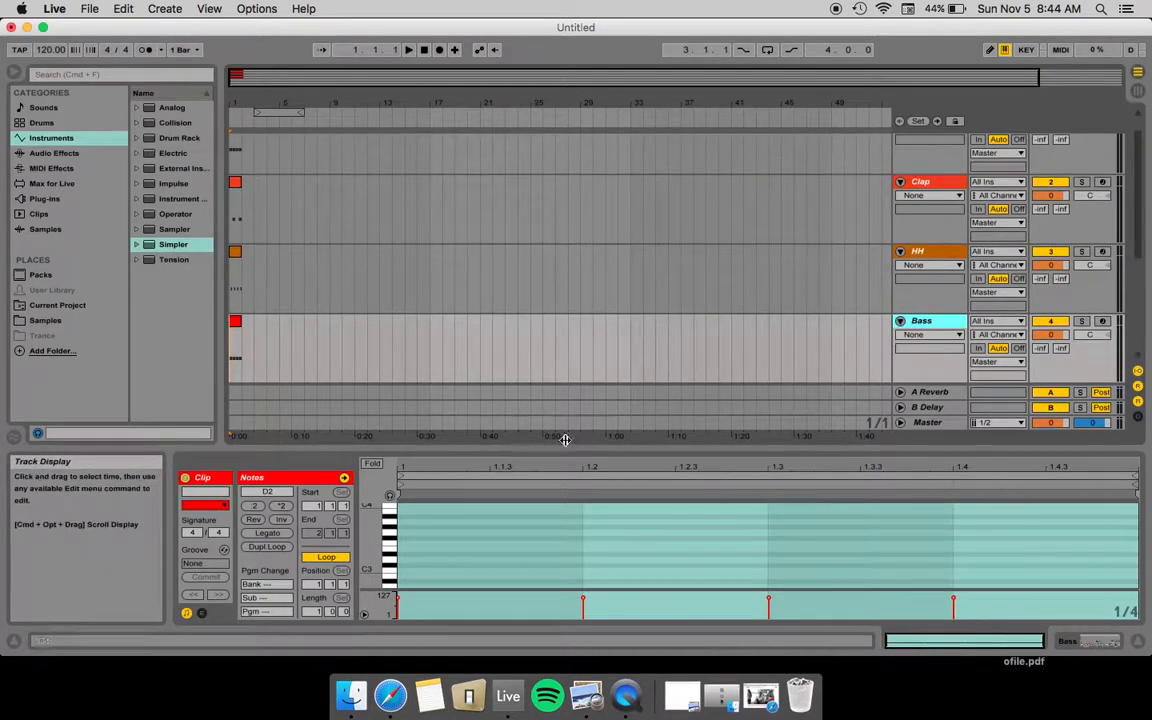
- Set the Bass clip's fixed grid to 1/8 and turn its D2 notes into eighth notes on the offbeats
{"action": "left_click_drag", "start_coordinate": [565, 451], "coordinate": [566, 349]}
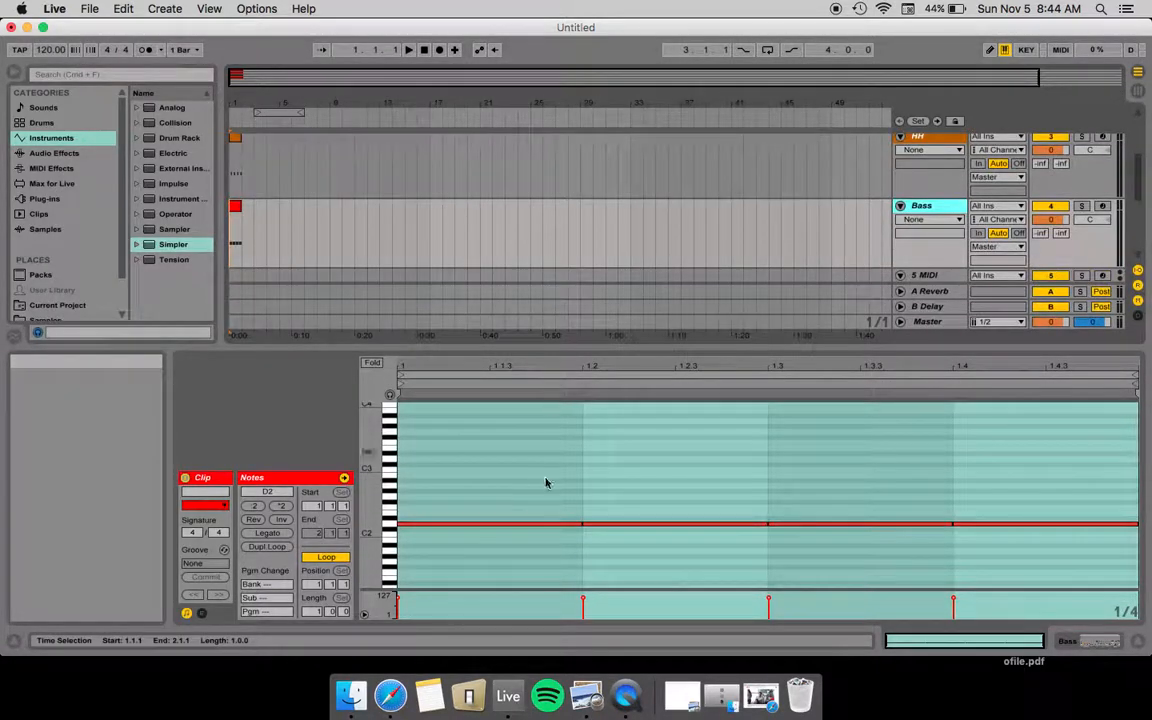
{"action": "right_click", "coordinate": [530, 474]}
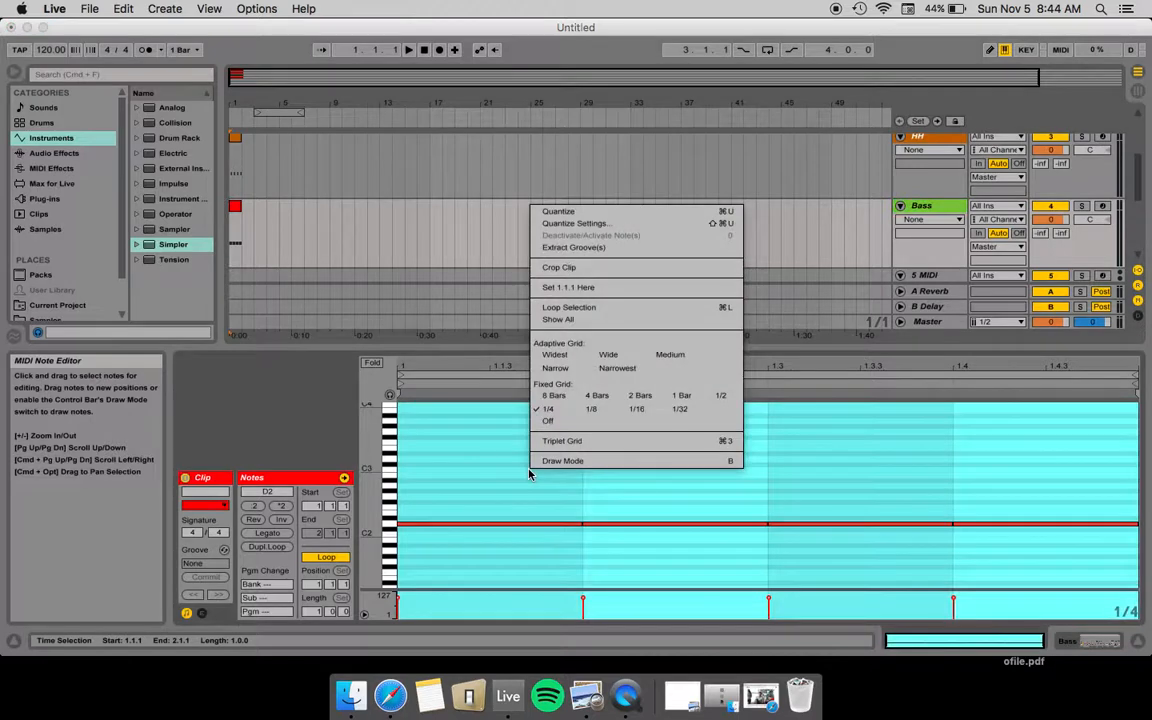
{"action": "left_click", "coordinate": [589, 406]}
{"action": "left_click_drag", "start_coordinate": [520, 491], "coordinate": [977, 548]}
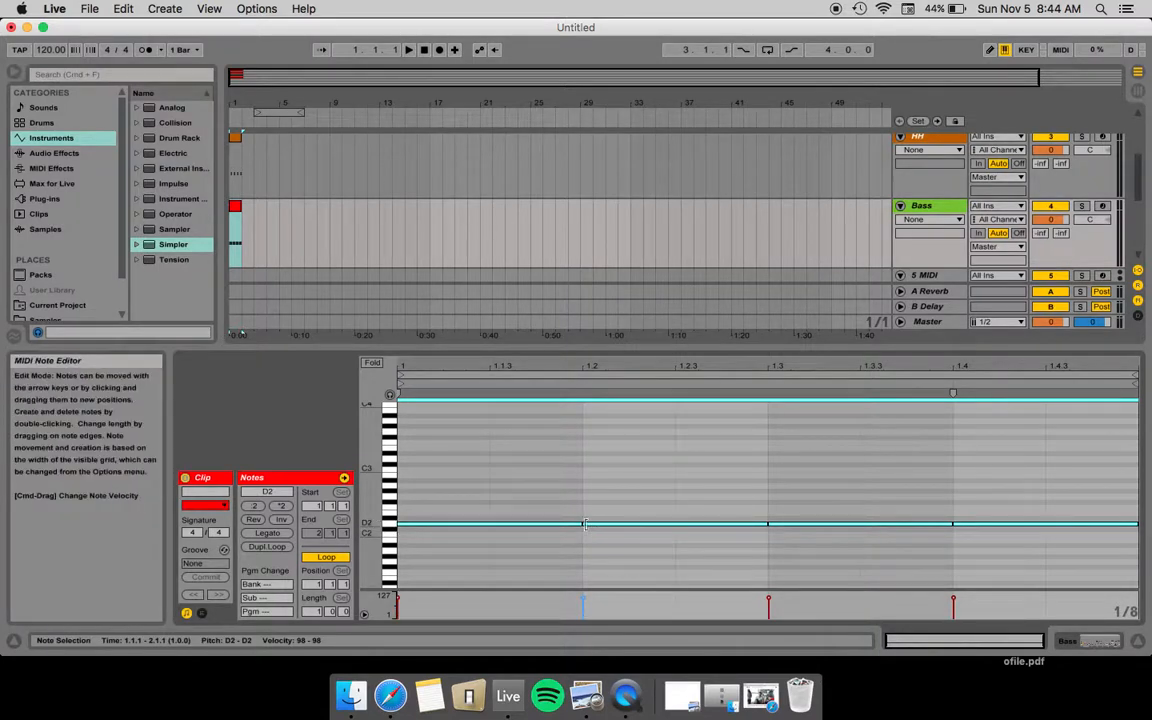
{"action": "left_click_drag", "start_coordinate": [597, 524], "coordinate": [690, 524]}
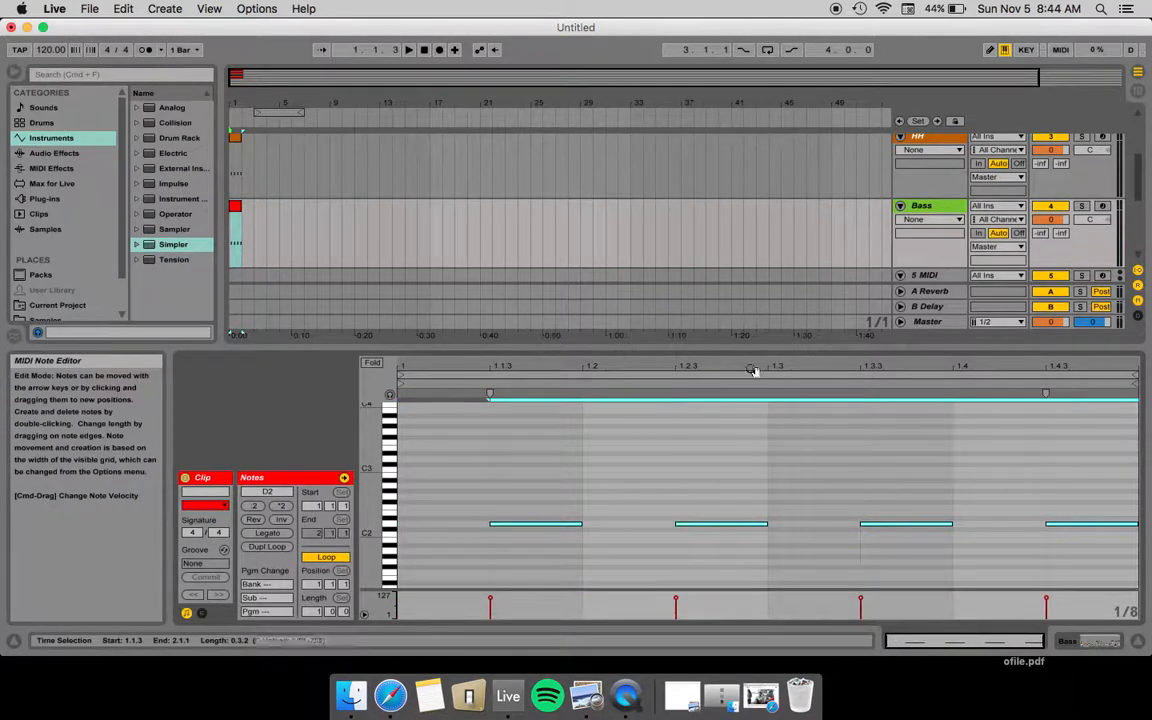
- Rename the Bass track as Sub and duplicate it as a track named Mid Bass
{"action": "right_click", "coordinate": [918, 207]}
{"action": "left_click", "coordinate": [930, 272]}
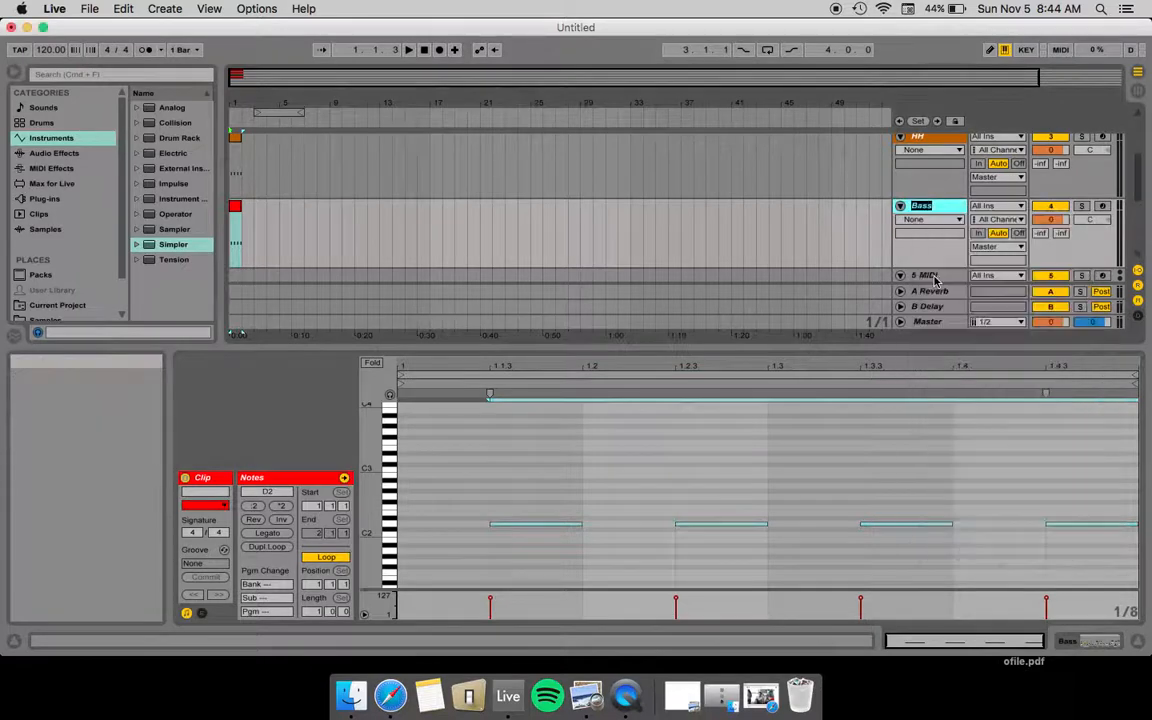
{"action": "right_click", "coordinate": [920, 208]}
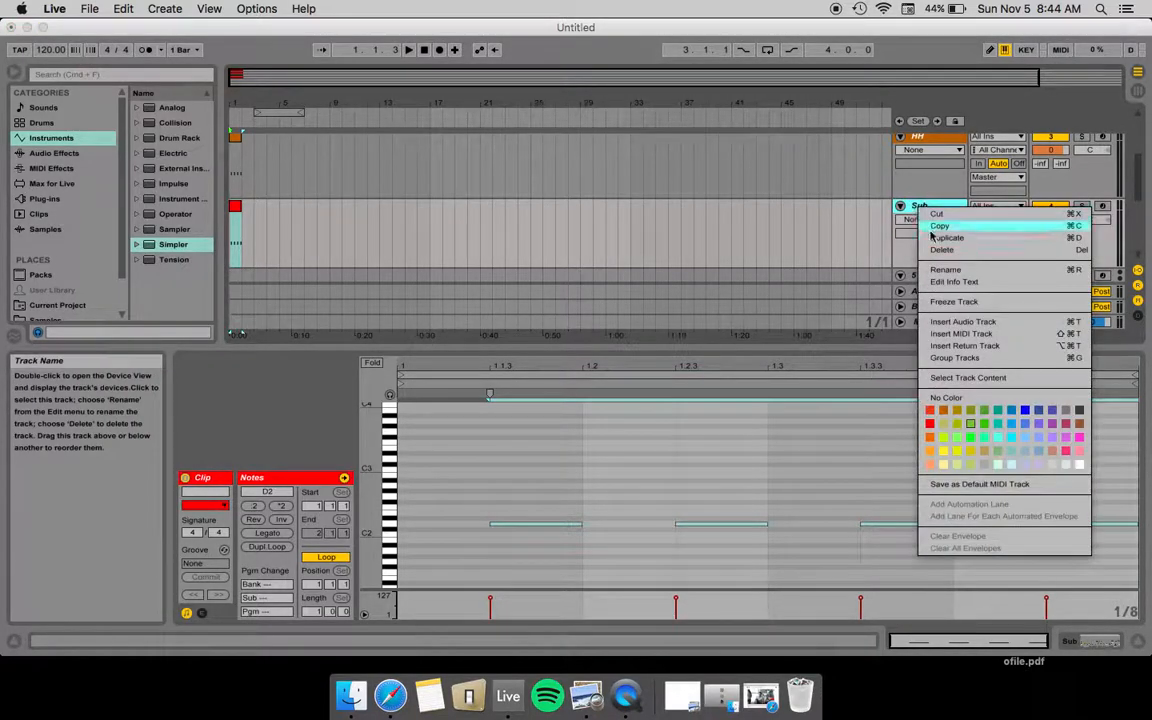
{"action": "left_click", "coordinate": [945, 238]}
{"action": "right_click", "coordinate": [917, 228]}
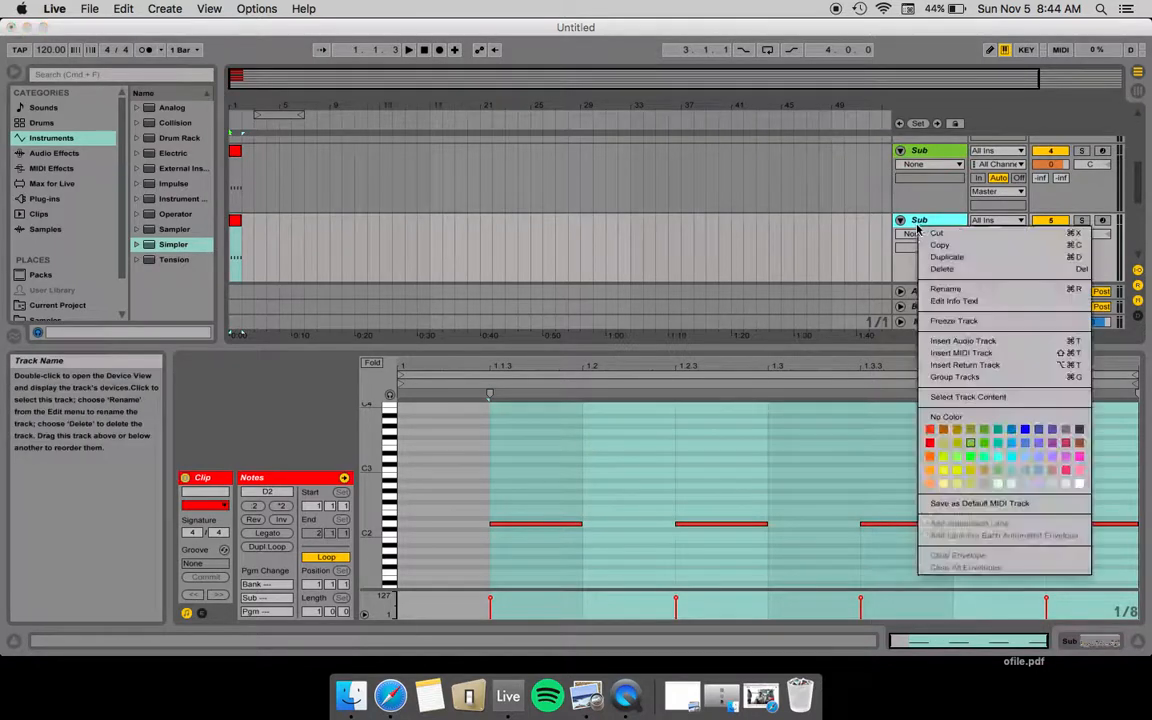
{"action": "left_click", "coordinate": [936, 290]}
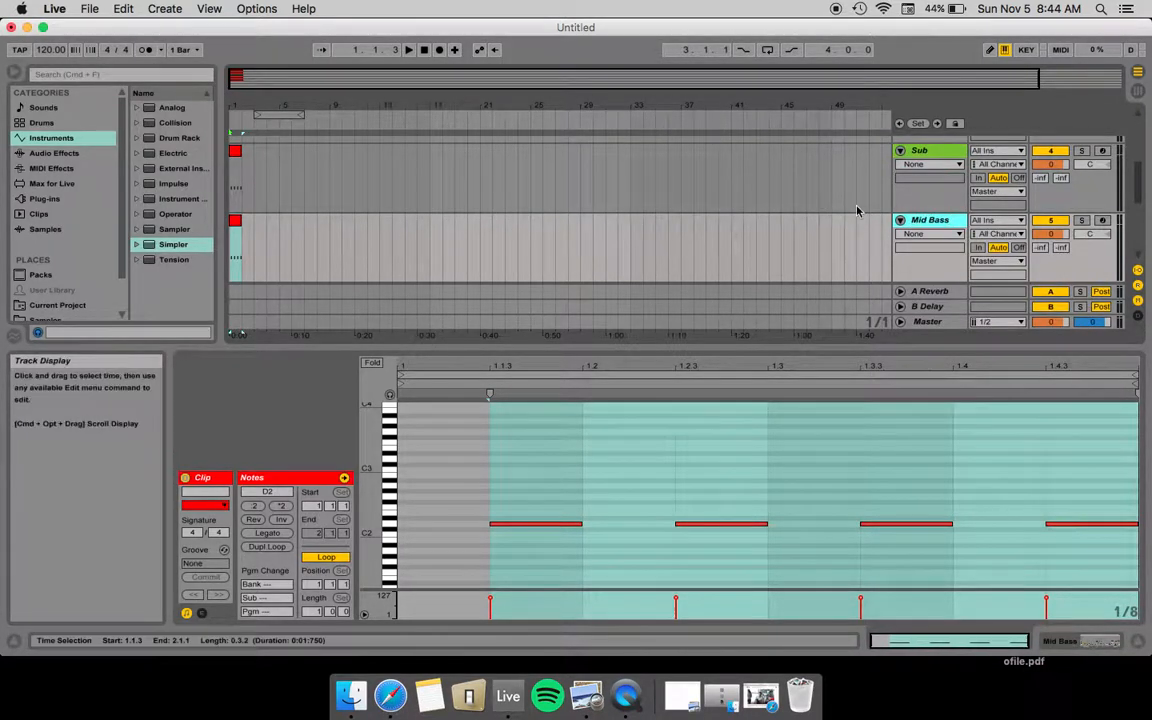
- Colour the Mid Bass track a darker green and give the Sub and Mid Bass clips greens matching their tracks
{"action": "right_click", "coordinate": [925, 219]}
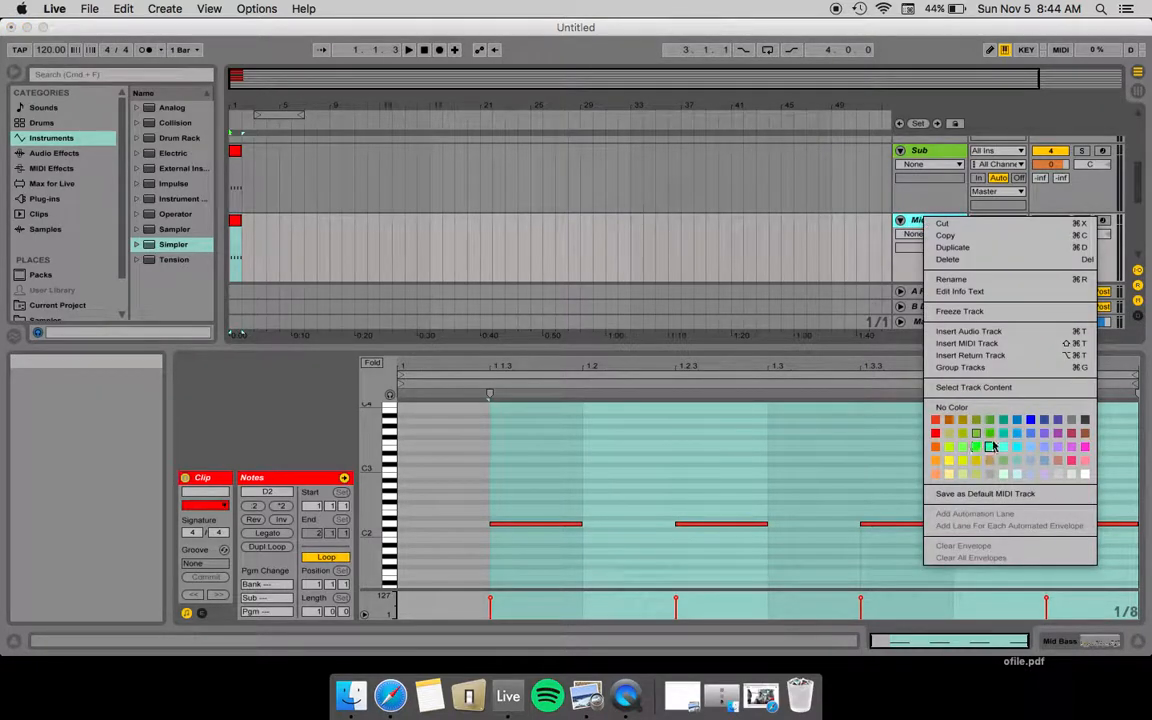
{"action": "left_click", "coordinate": [990, 446]}
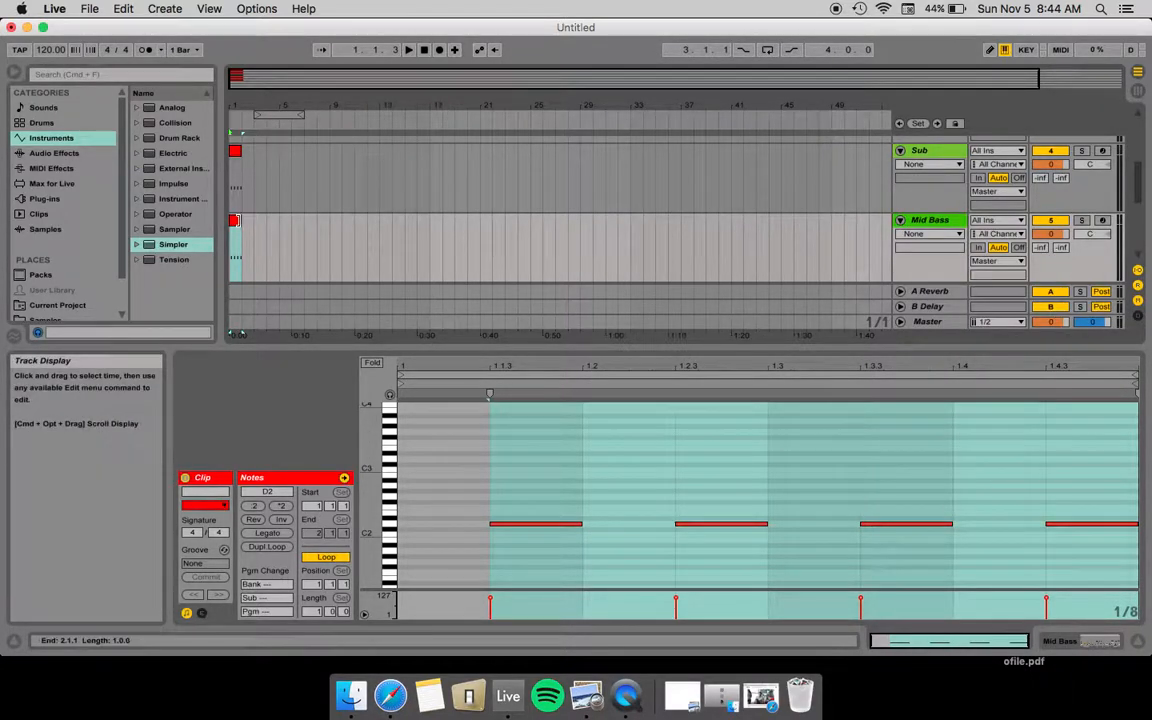
{"action": "left_click", "coordinate": [235, 150]}
{"action": "right_click", "coordinate": [236, 153]}
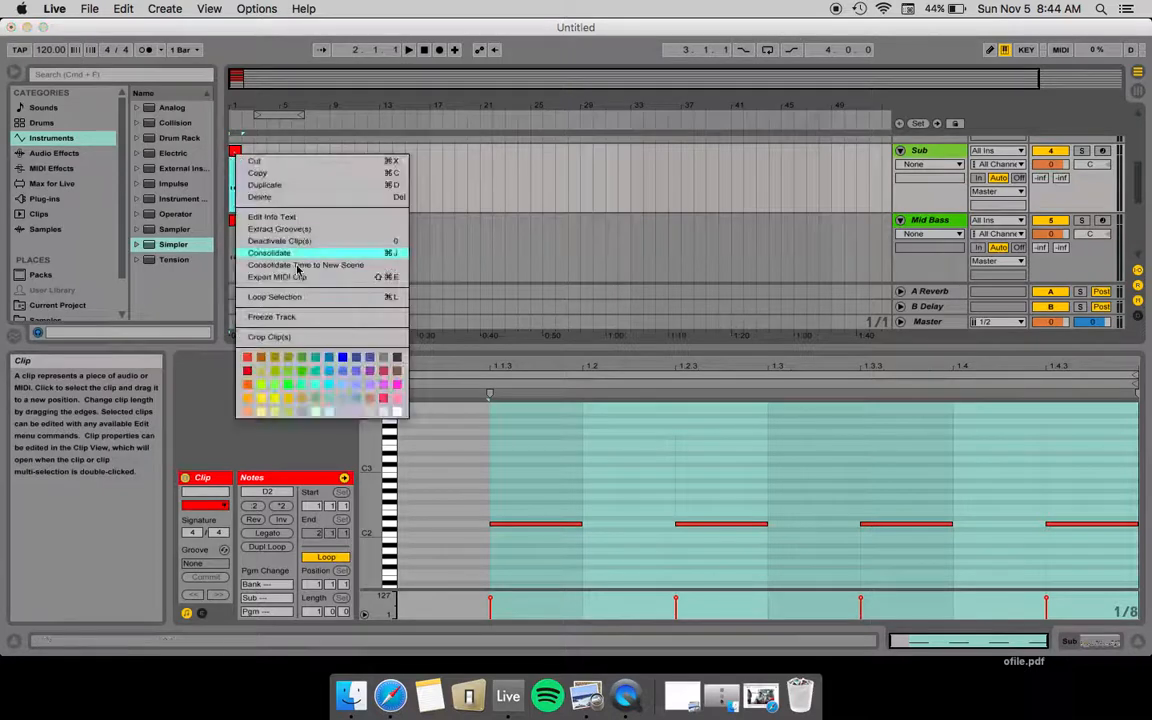
{"action": "left_click", "coordinate": [286, 371]}
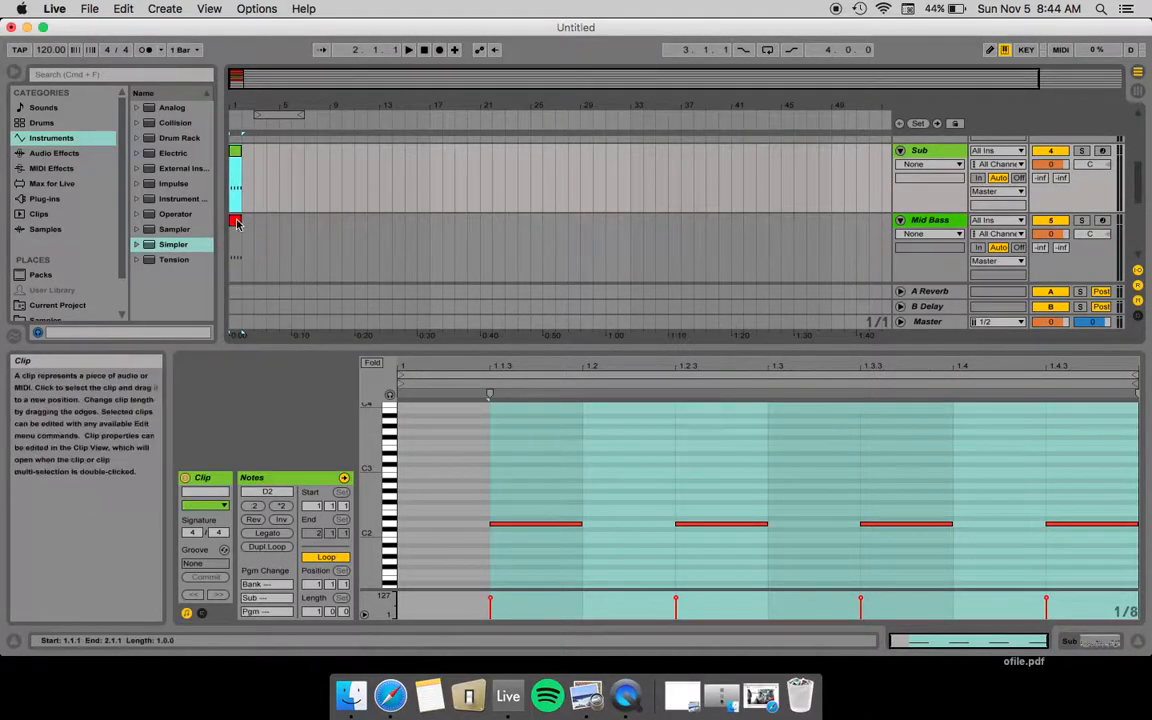
{"action": "right_click", "coordinate": [236, 221]}
{"action": "left_click", "coordinate": [318, 451]}
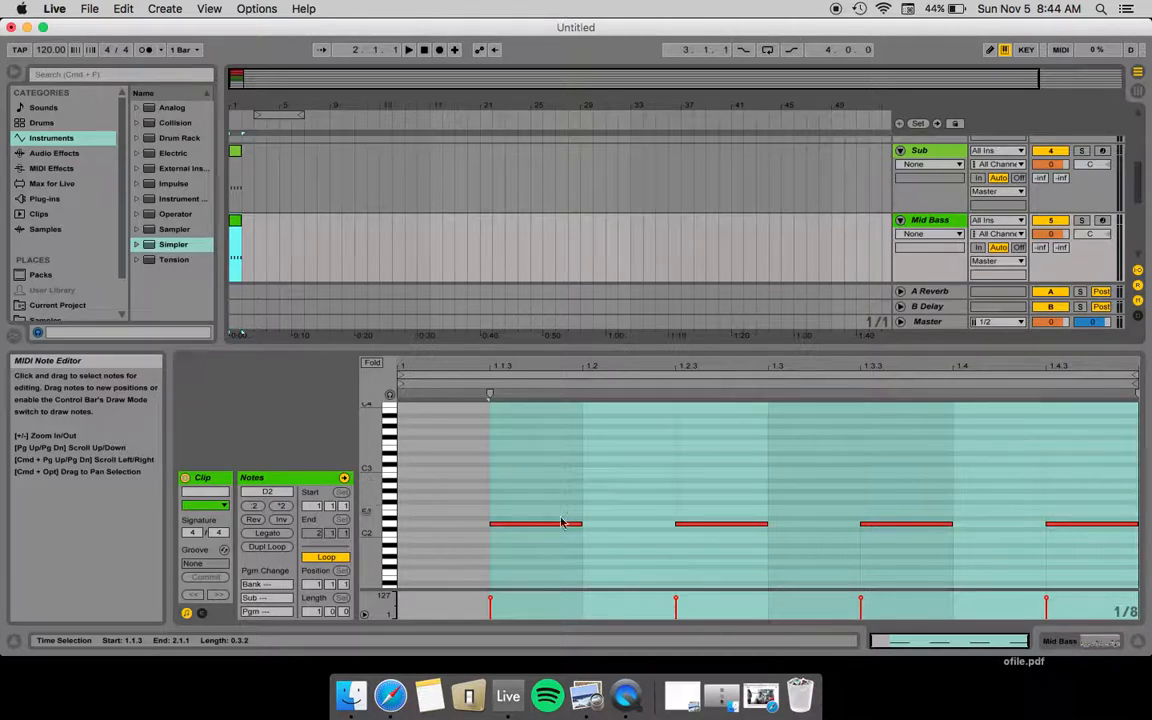
- Set the Mid Bass clip's fixed grid to 1/16 and shorten all four D2 notes to sixteenths
{"action": "right_click", "coordinate": [545, 472]}
{"action": "left_click", "coordinate": [653, 405]}
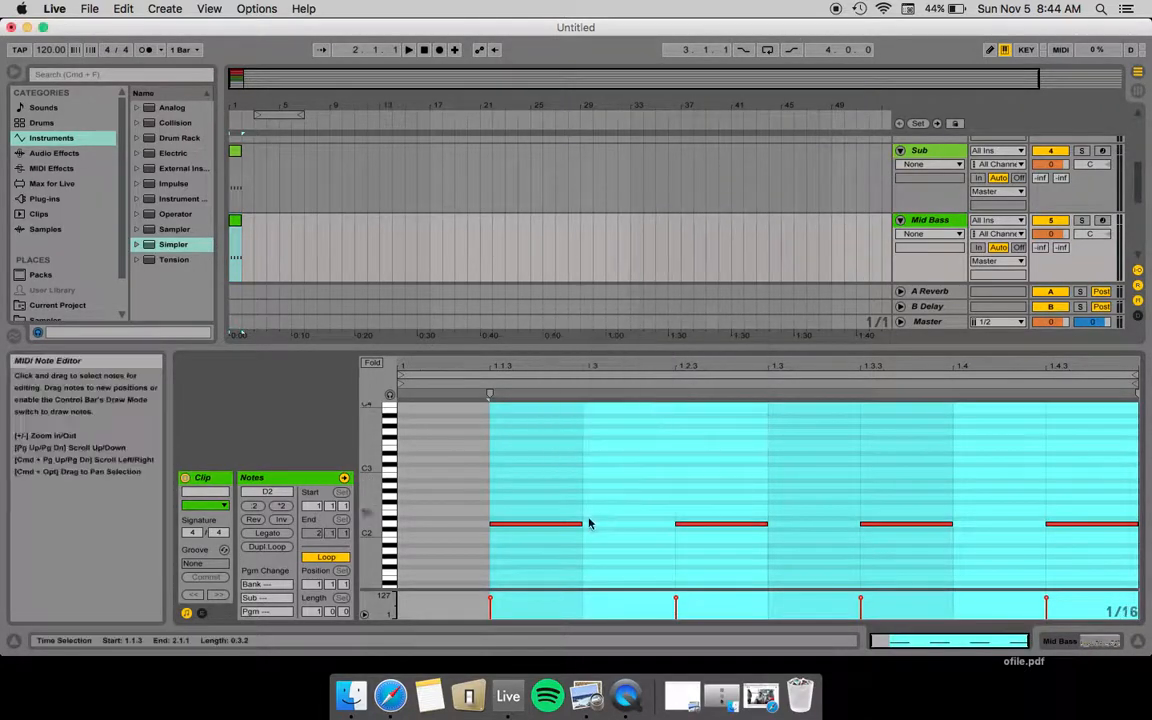
{"action": "left_click_drag", "start_coordinate": [576, 525], "coordinate": [533, 523]}
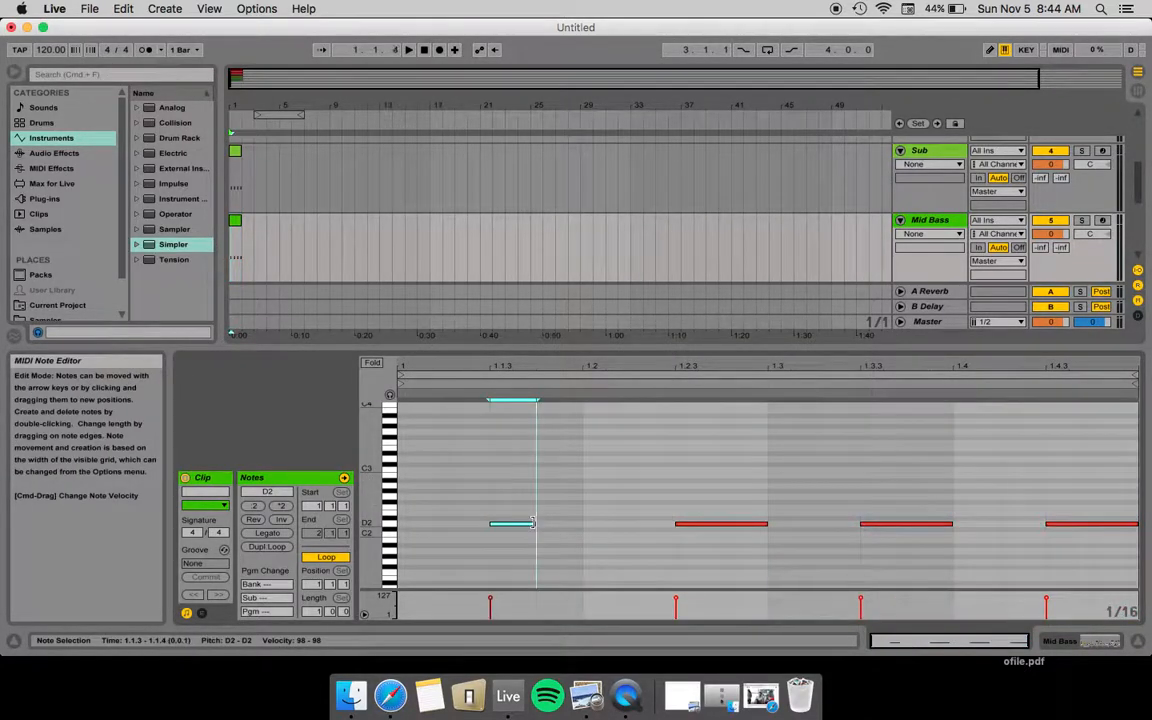
{"action": "left_click_drag", "start_coordinate": [690, 478], "coordinate": [907, 524]}
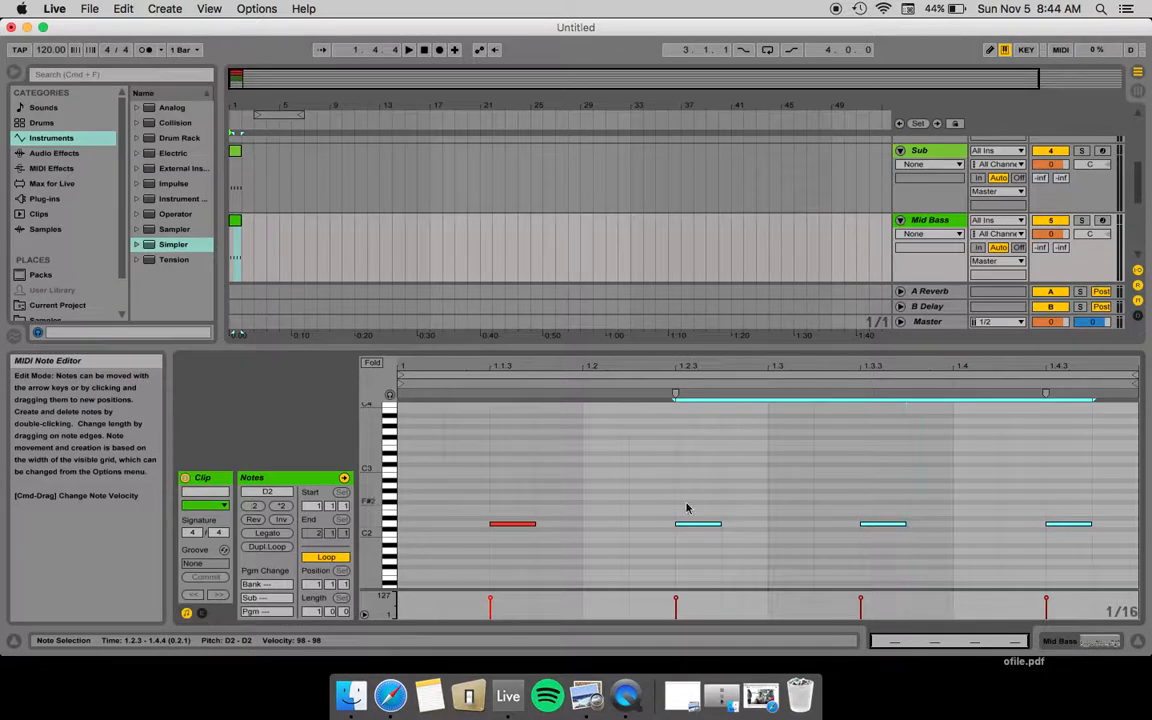
- Copy all four Mid Bass notes one sixteenth later, directly after the originals on D2
{"action": "left_click", "coordinate": [521, 528]}
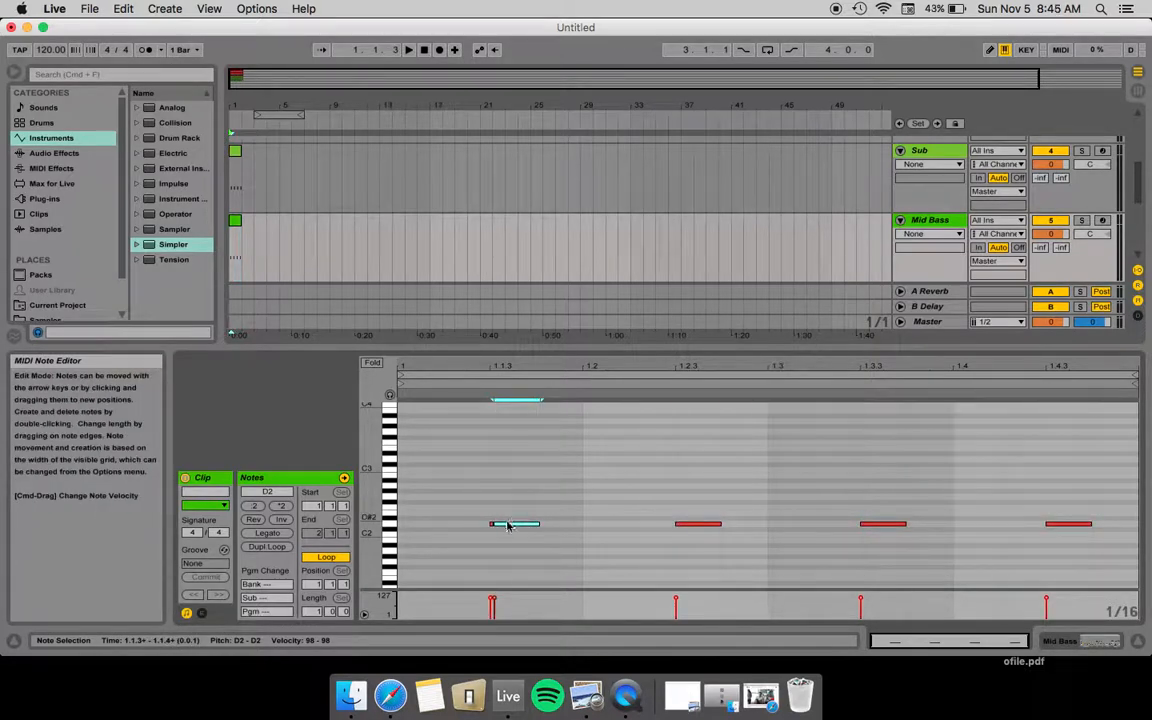
{"action": "left_click_drag", "start_coordinate": [502, 495], "coordinate": [1064, 557]}
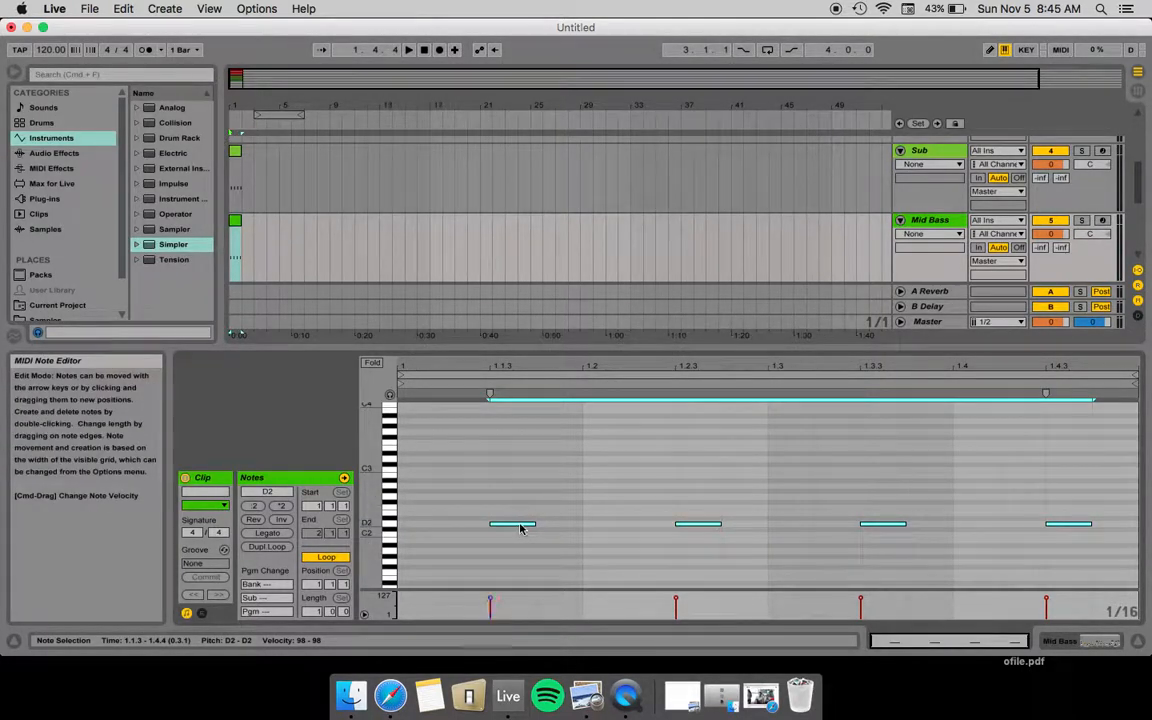
{"action": "left_click_drag", "start_coordinate": [521, 527], "coordinate": [578, 527]}
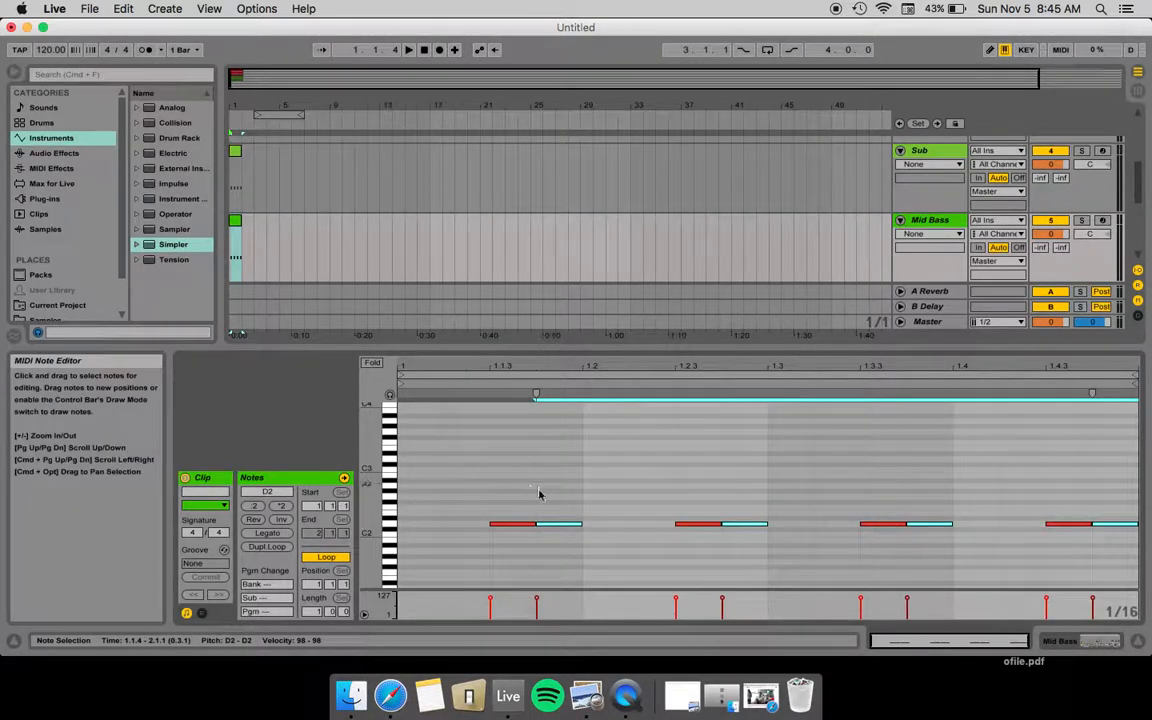
- Draw a sixteenth D2 note before each pair in the Mid Bass clip, at 1.1.2, 1.2.2, 1.3.2 and 1.4.2
{"action": "scroll", "coordinate": [545, 492], "scroll_direction": "down", "scroll_amount": 2}
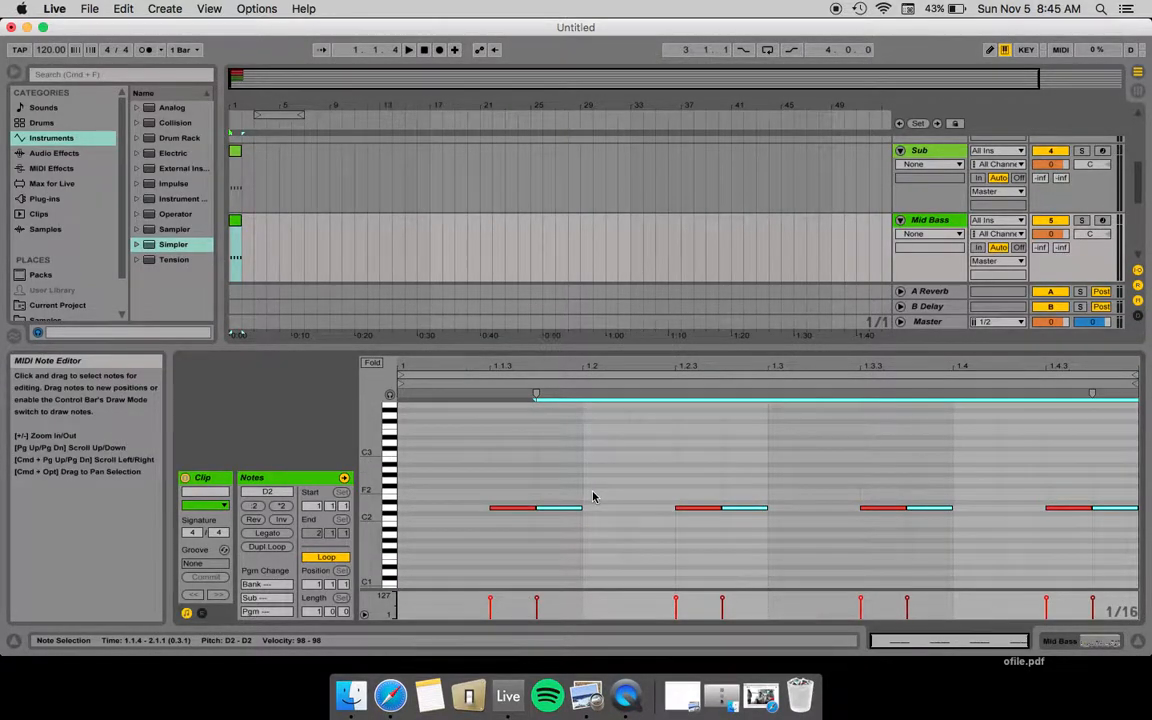
{"action": "right_click", "coordinate": [592, 497]}
{"action": "left_click", "coordinate": [518, 479]}
{"action": "double_click", "coordinate": [474, 508]}
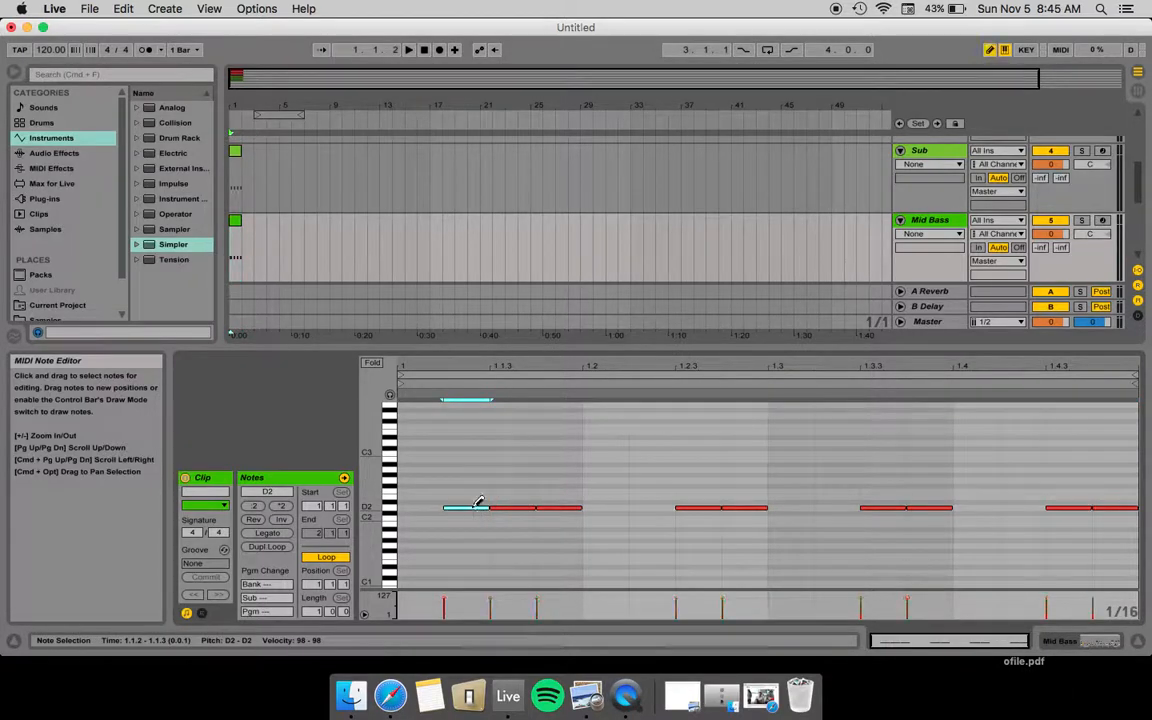
{"action": "key", "text": "b"}
{"action": "left_click", "coordinate": [672, 508]}
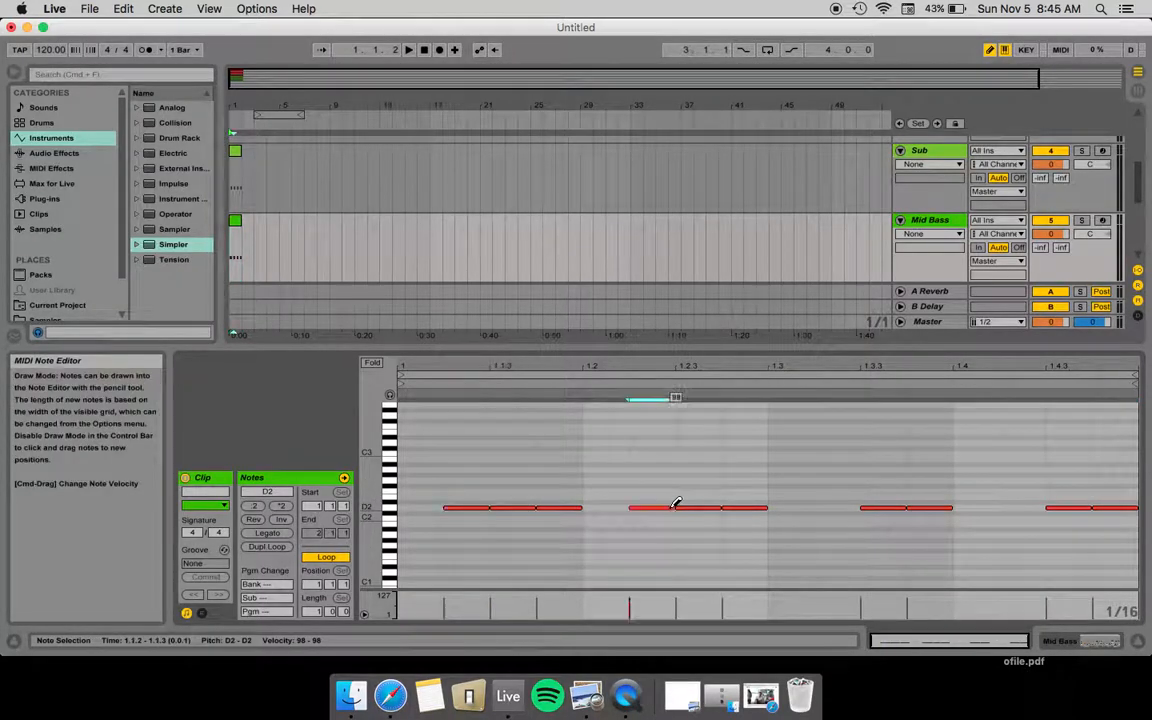
{"action": "left_click", "coordinate": [845, 507]}
{"action": "left_click", "coordinate": [1038, 507]}
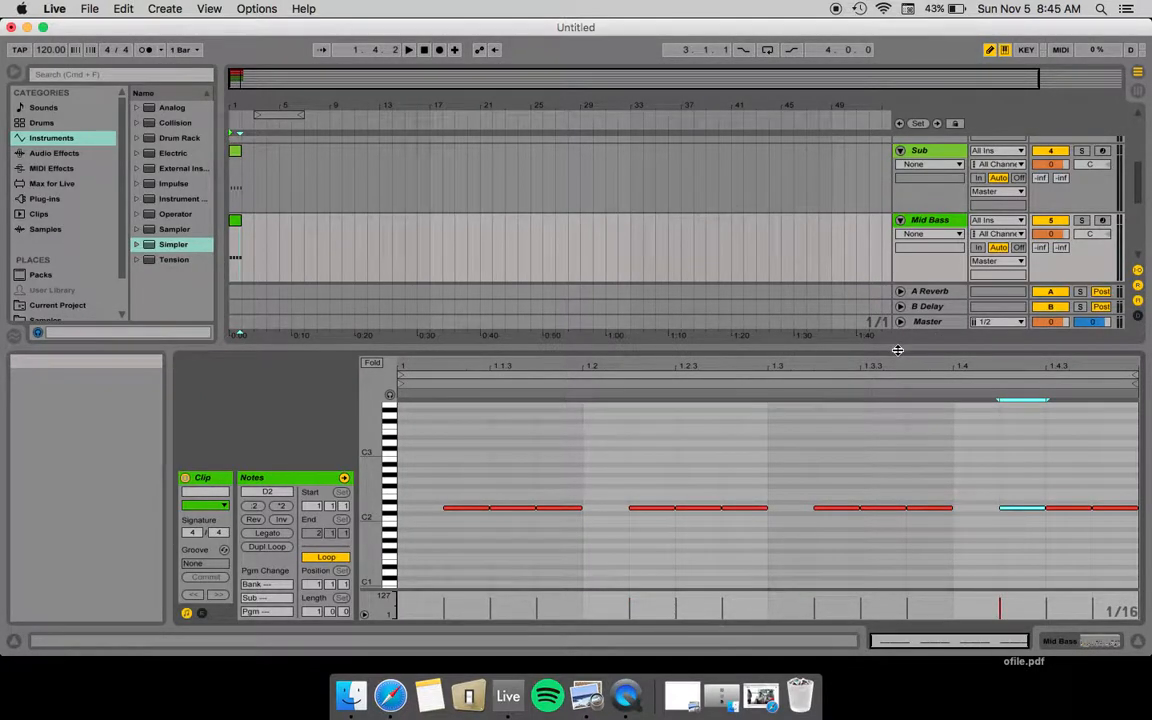
- Enlarge the arrangement area and fold the Kik, Clap, HH, Sub and Mid Bass tracks
{"action": "left_click_drag", "start_coordinate": [898, 350], "coordinate": [900, 449]}
{"action": "left_click", "coordinate": [900, 290]}
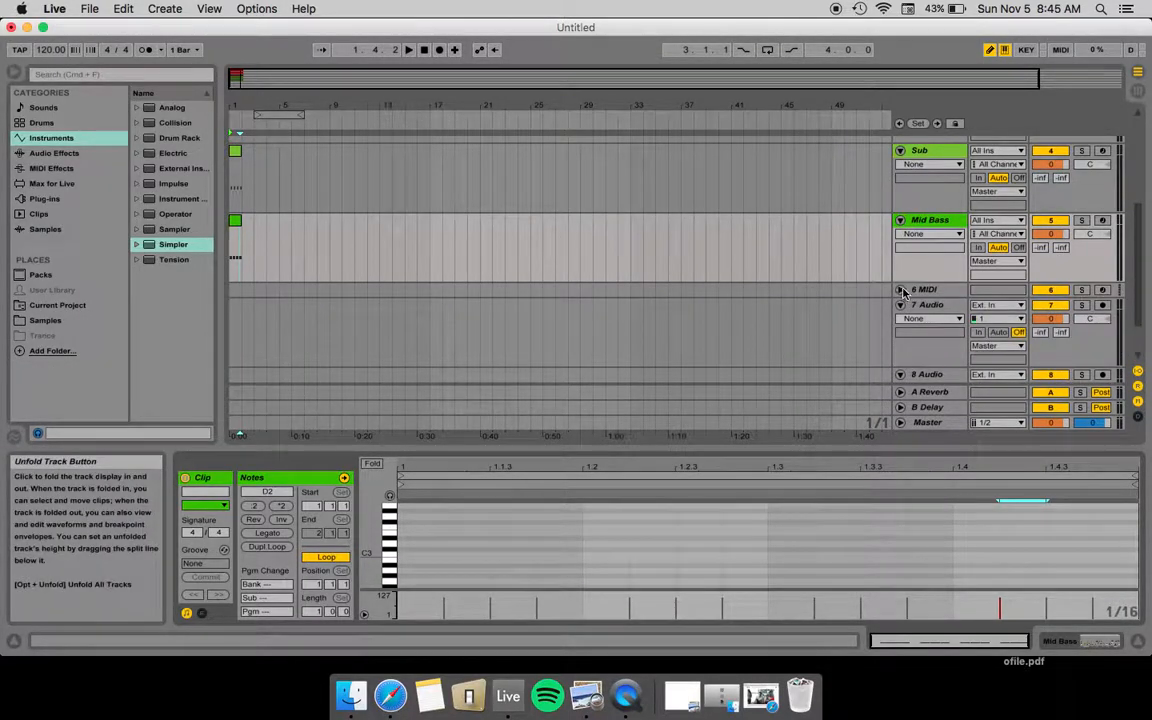
{"action": "left_click", "coordinate": [901, 290]}
{"action": "scroll", "coordinate": [900, 220], "scroll_direction": "up", "scroll_amount": 5}
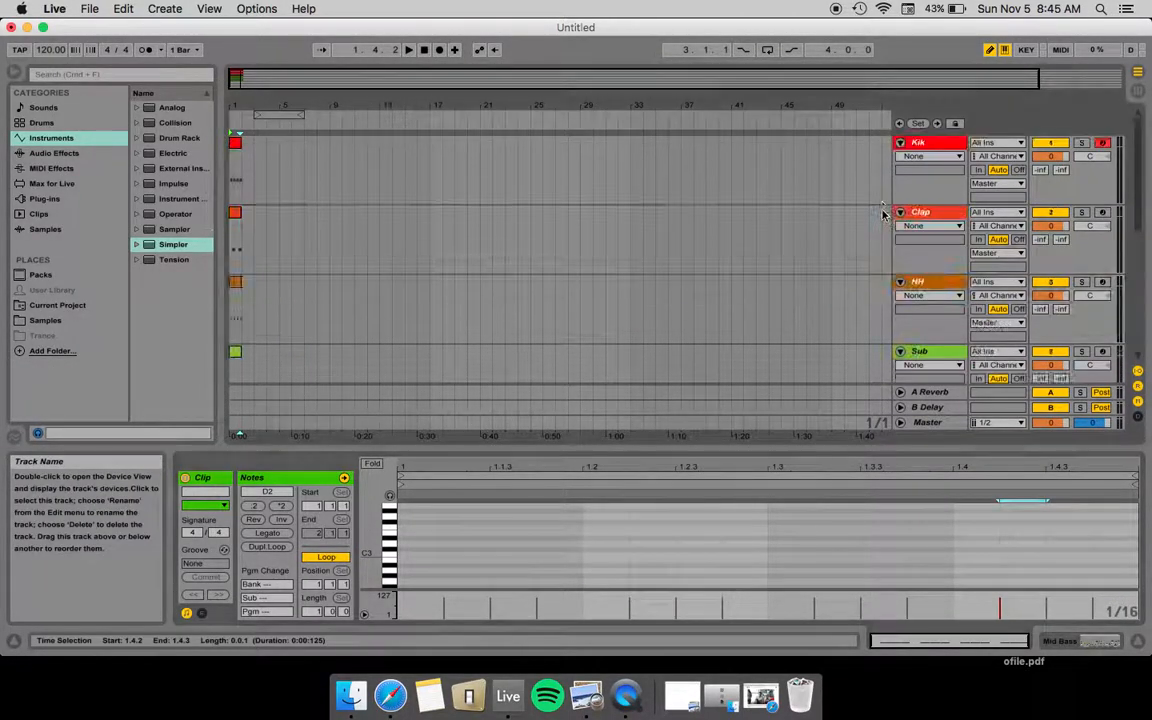
{"action": "left_click", "coordinate": [900, 143]}
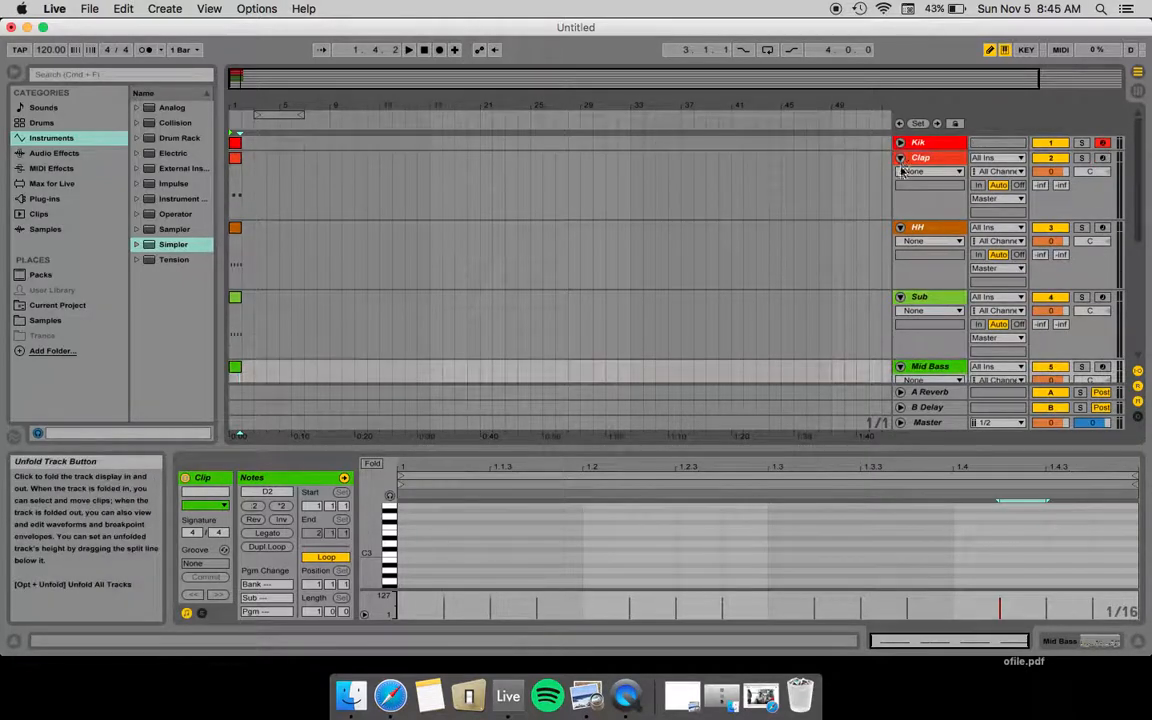
{"action": "left_click", "coordinate": [901, 158]}
{"action": "left_click", "coordinate": [900, 173]}
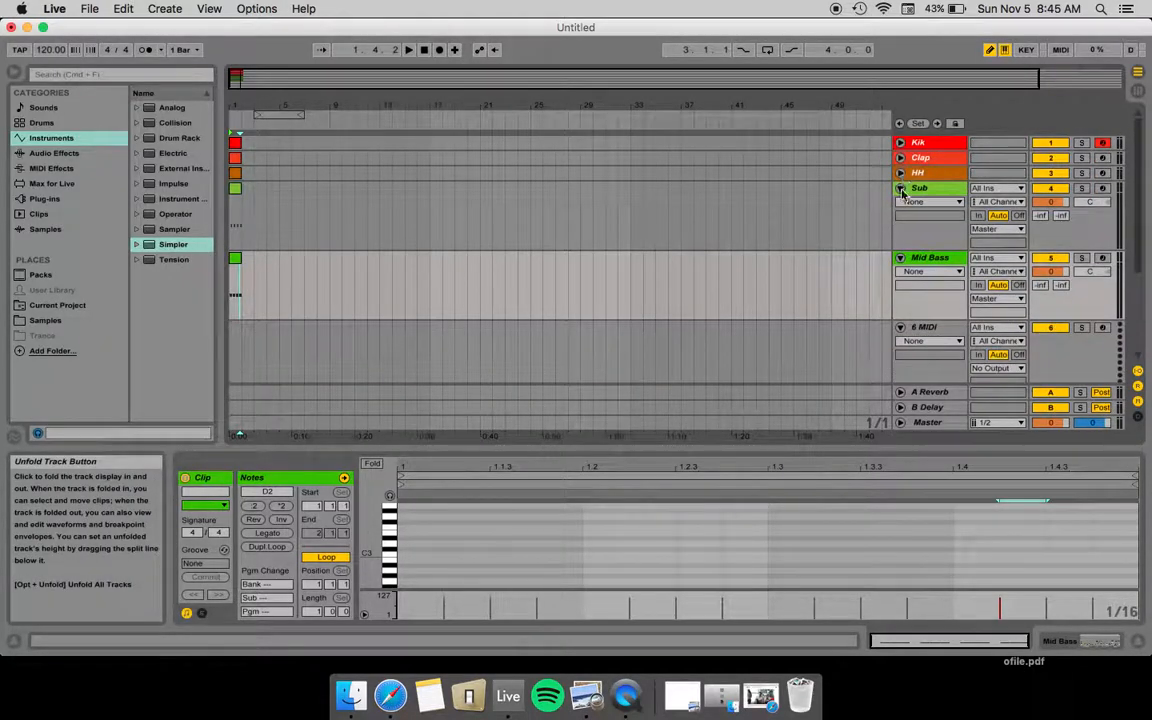
{"action": "left_click", "coordinate": [900, 188]}
{"action": "left_click", "coordinate": [900, 203]}
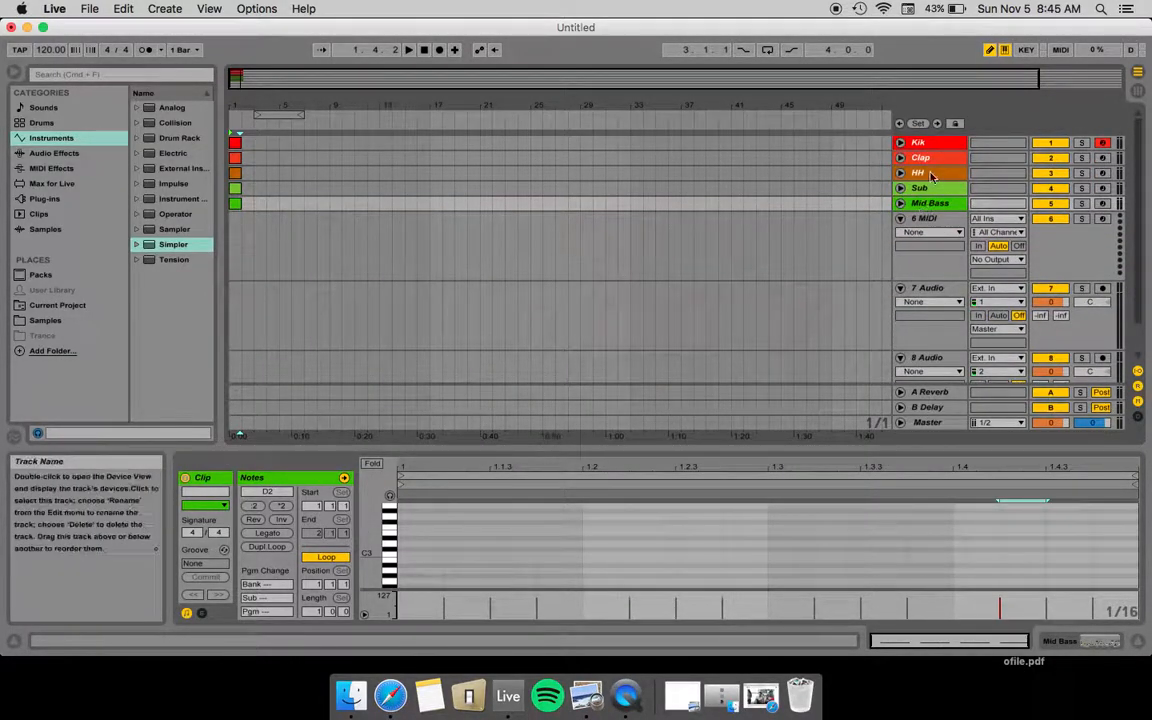
{"action": "left_click", "coordinate": [926, 175]}
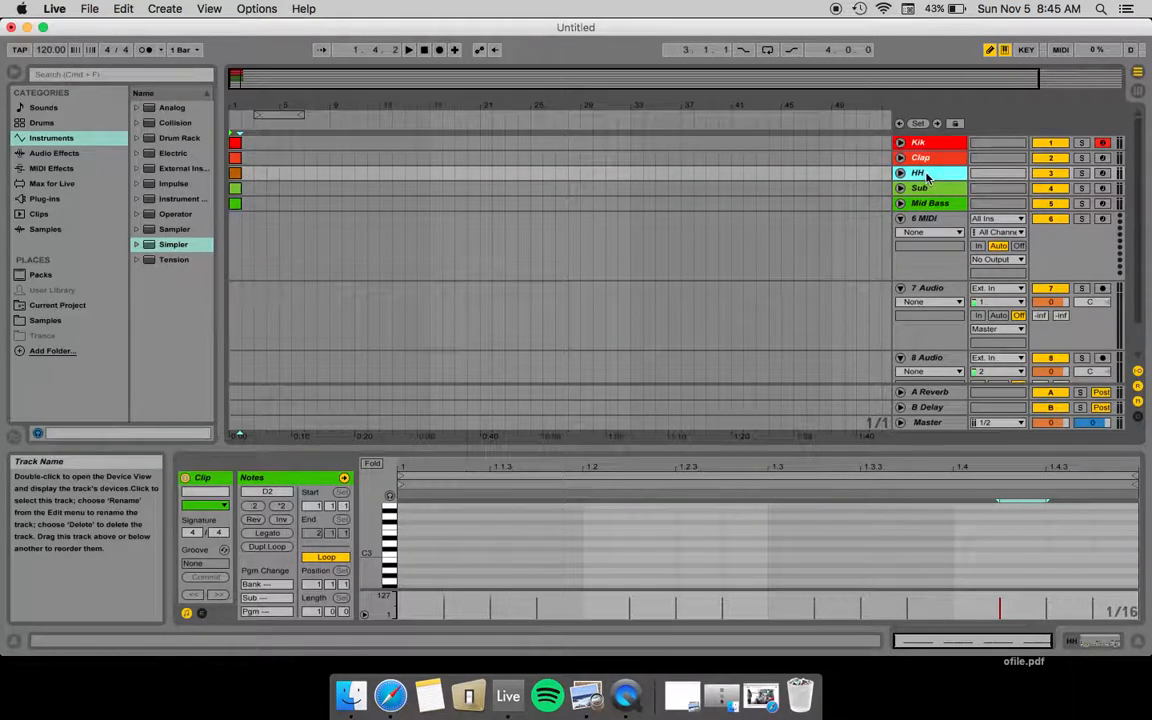
{"action": "right_click", "coordinate": [927, 175]}
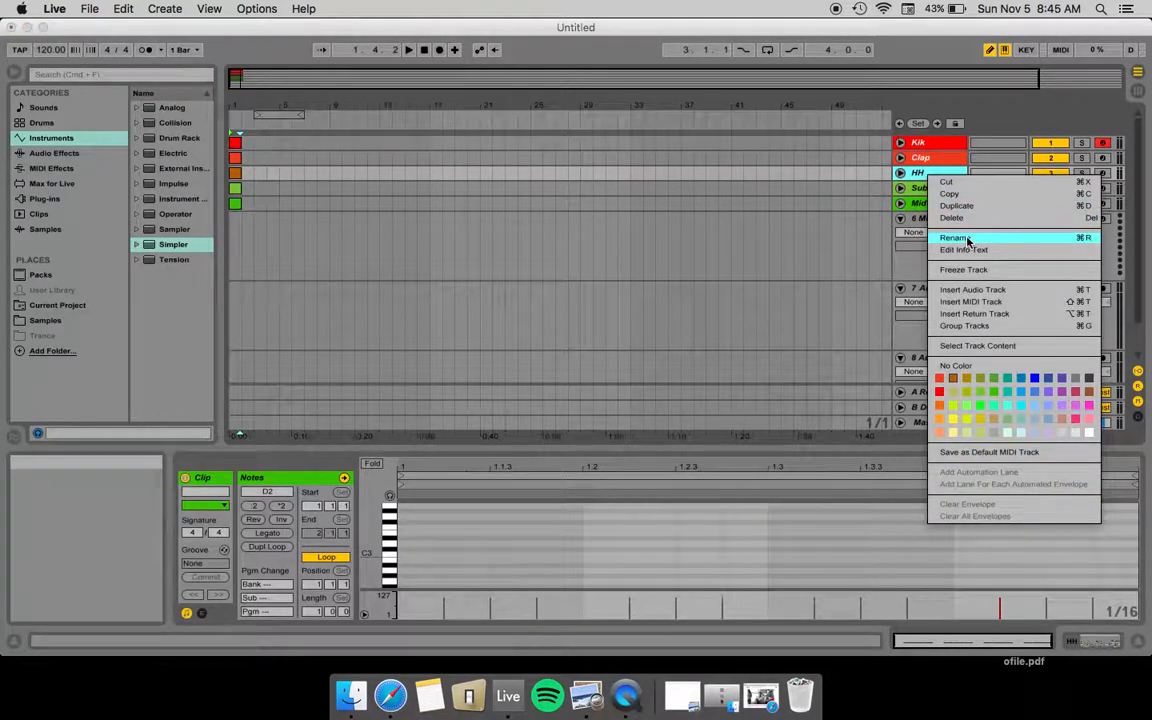
{"action": "left_click", "coordinate": [932, 167]}
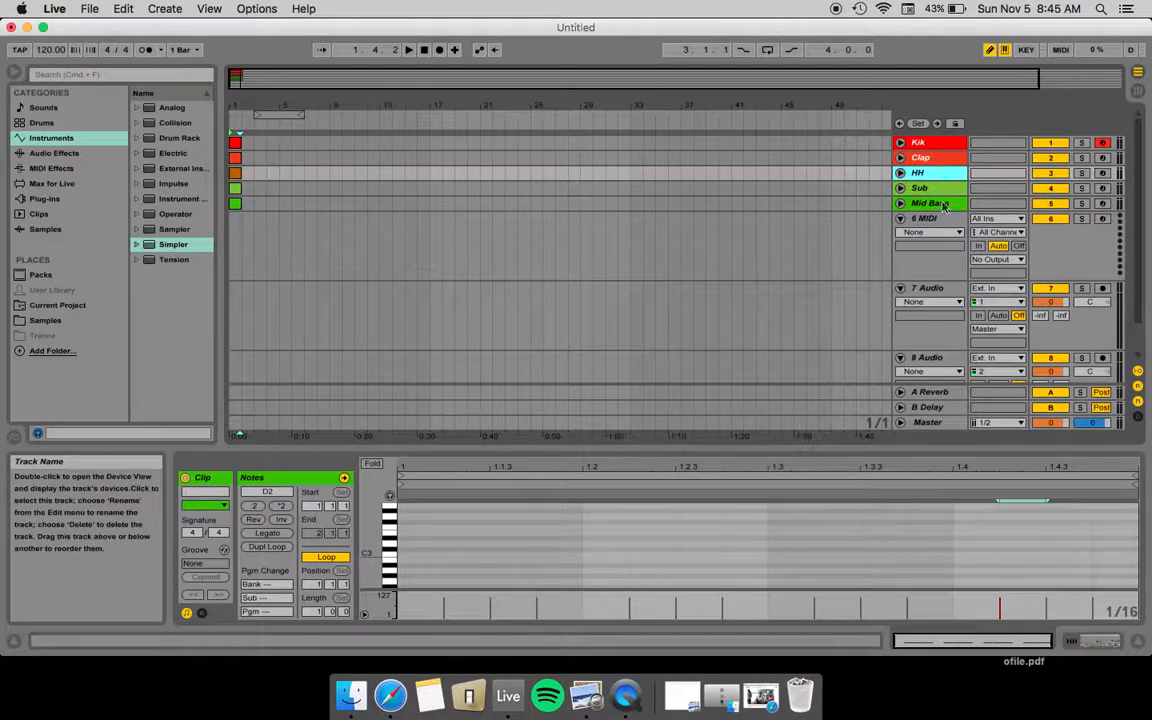
- Fold the empty 6 MIDI, 7 Audio and 8 Audio tracks
{"action": "left_click", "coordinate": [900, 219]}
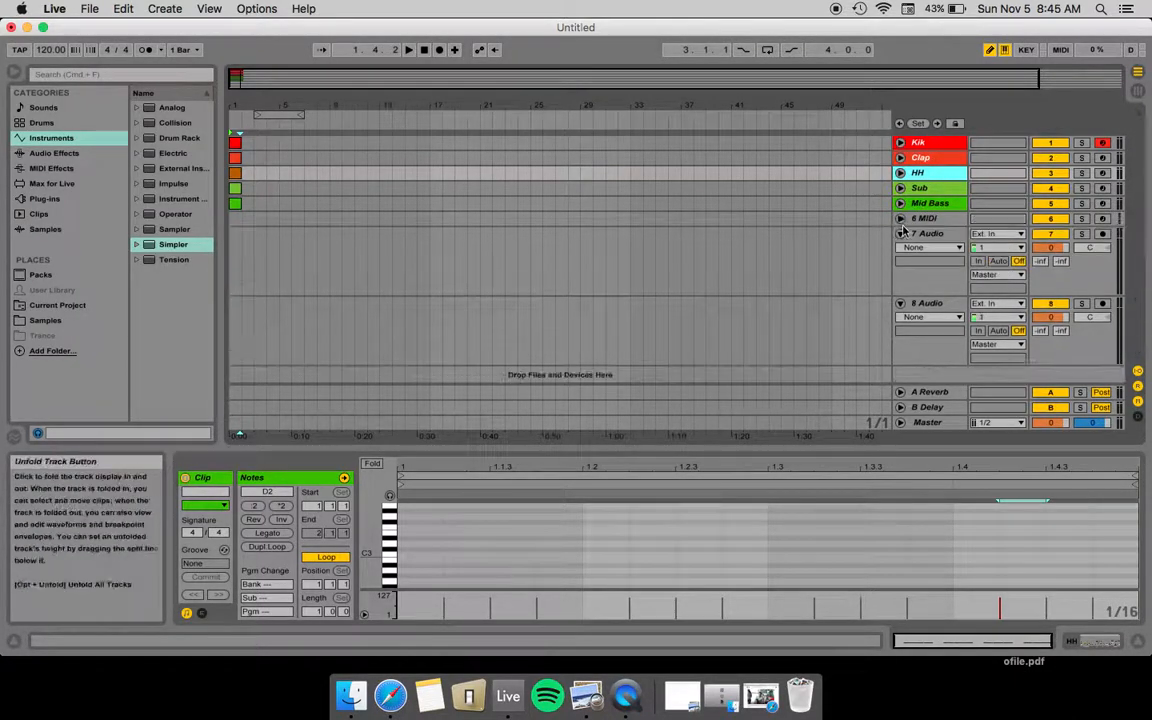
{"action": "left_click", "coordinate": [901, 235]}
{"action": "left_click", "coordinate": [901, 249]}
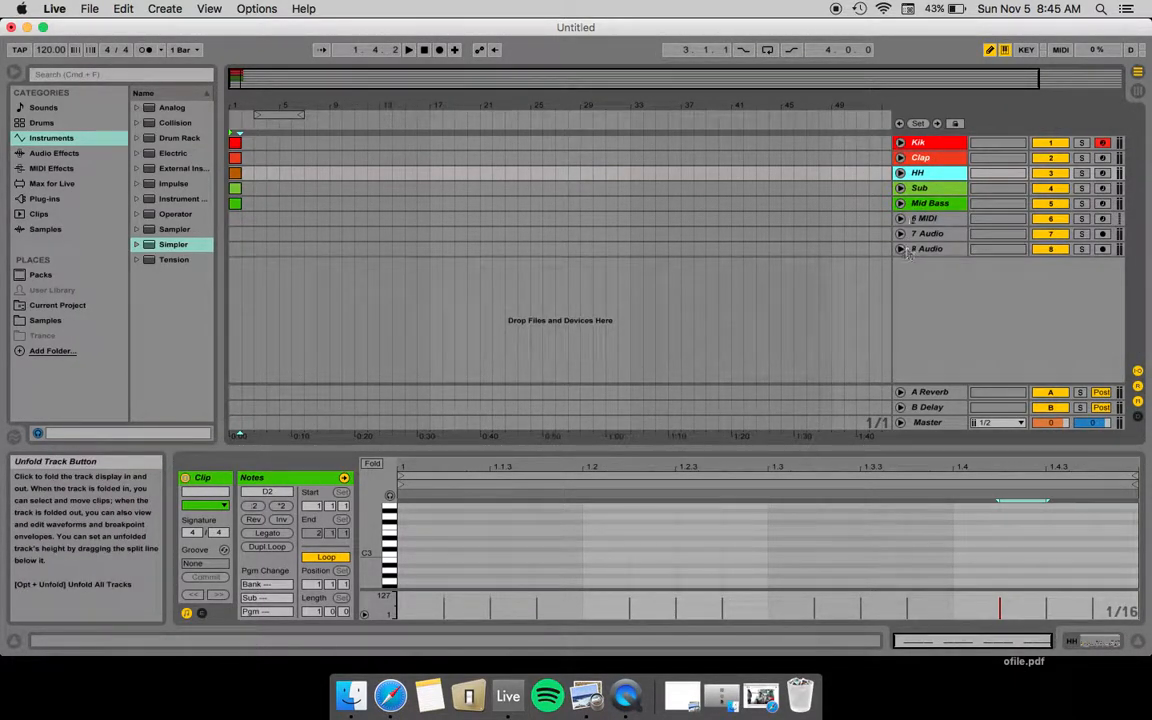
{"action": "left_click", "coordinate": [935, 148]}
{"action": "left_click", "coordinate": [930, 158]}
{"action": "left_click", "coordinate": [931, 173]}
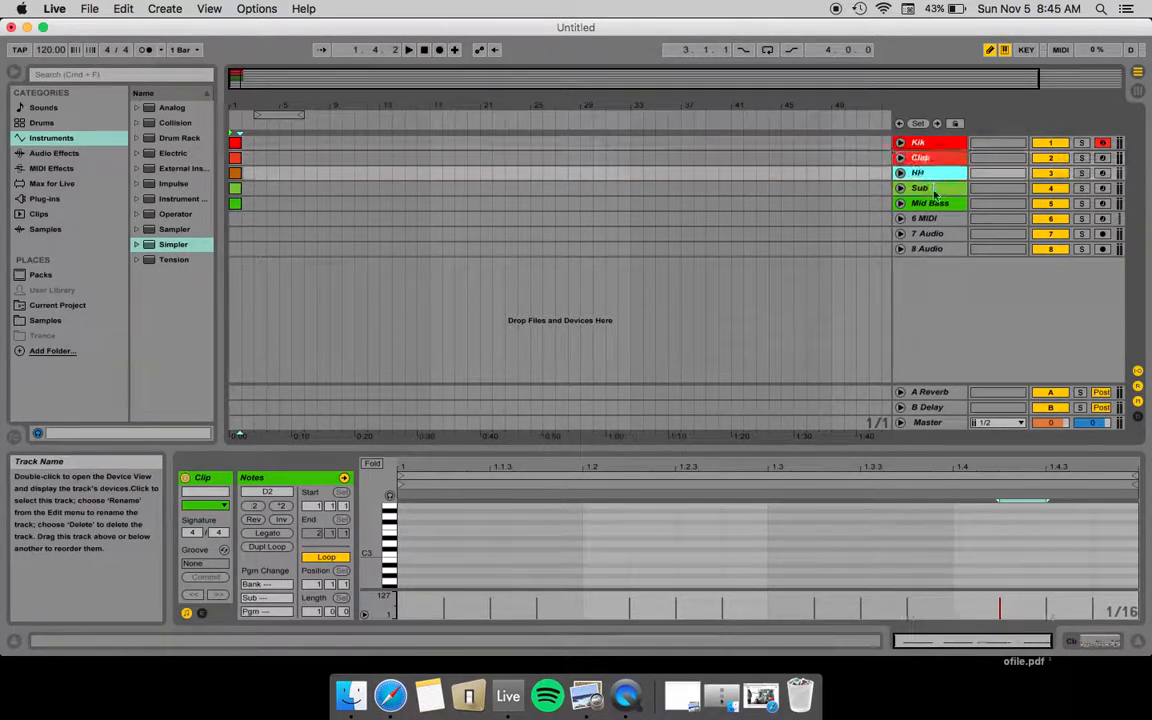
{"action": "left_click", "coordinate": [932, 188]}
{"action": "left_click", "coordinate": [937, 204]}
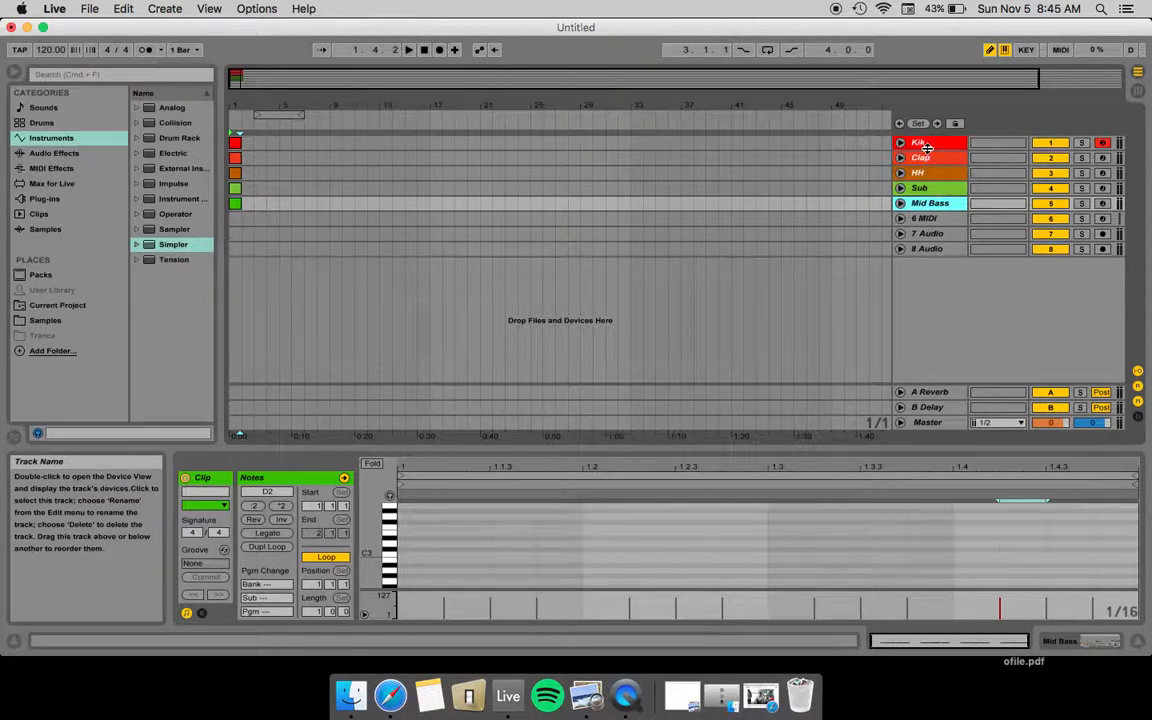
- Unfold the Kik track and duplicate its one-bar clip into bar 2
{"action": "left_click", "coordinate": [265, 140]}
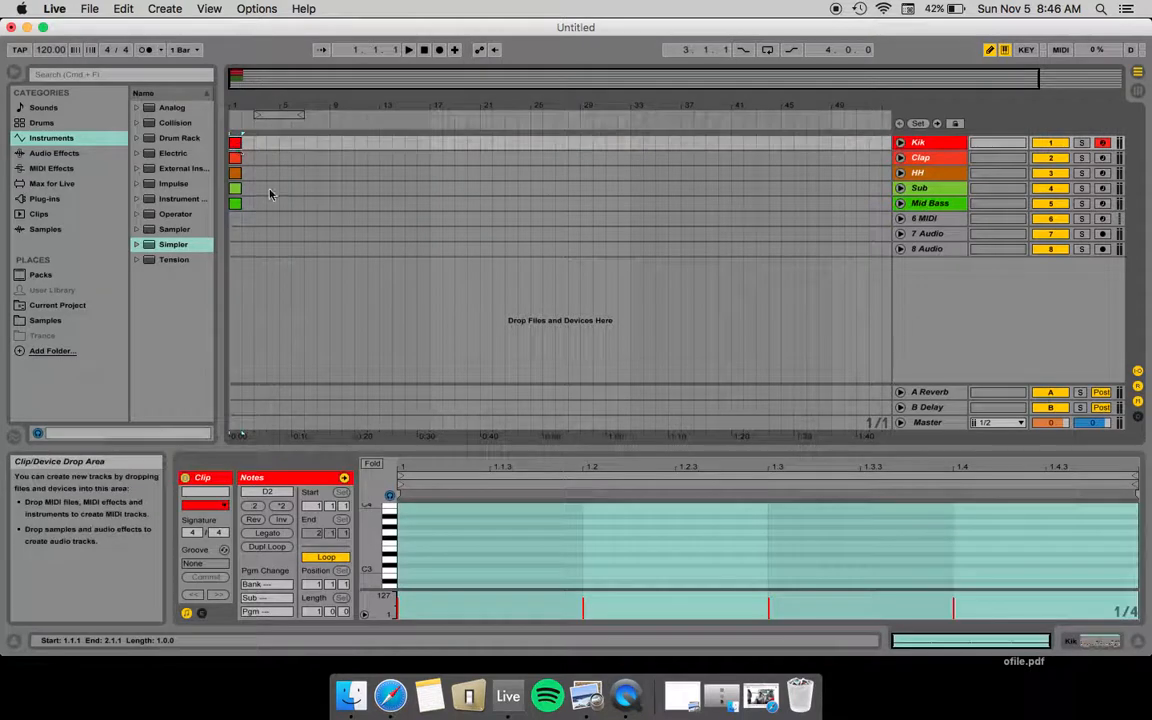
{"action": "double_click", "coordinate": [239, 147]}
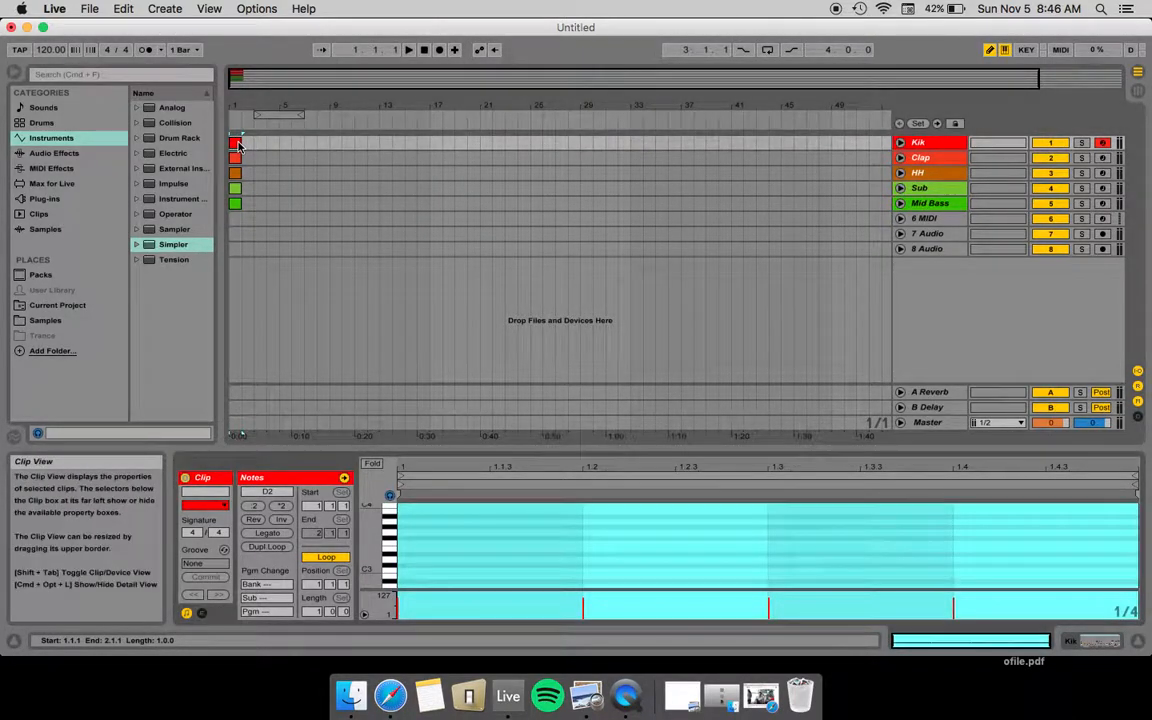
{"action": "left_click", "coordinate": [901, 143]}
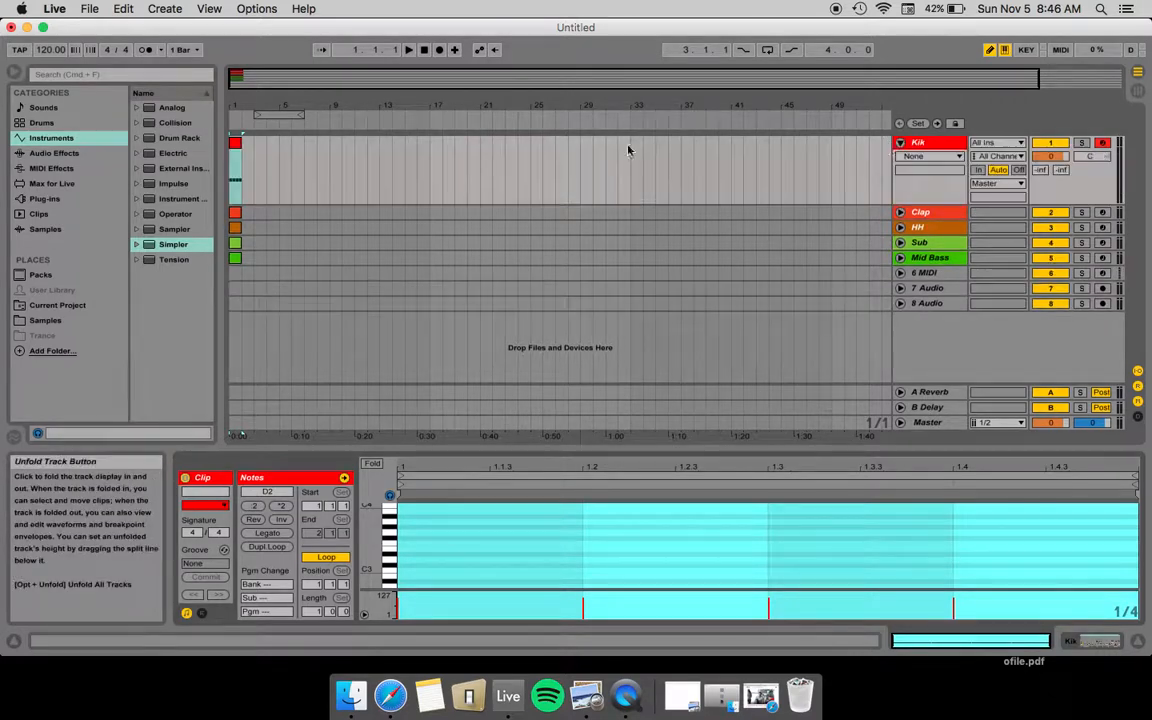
{"action": "left_click_drag", "start_coordinate": [250, 106], "coordinate": [314, 191]}
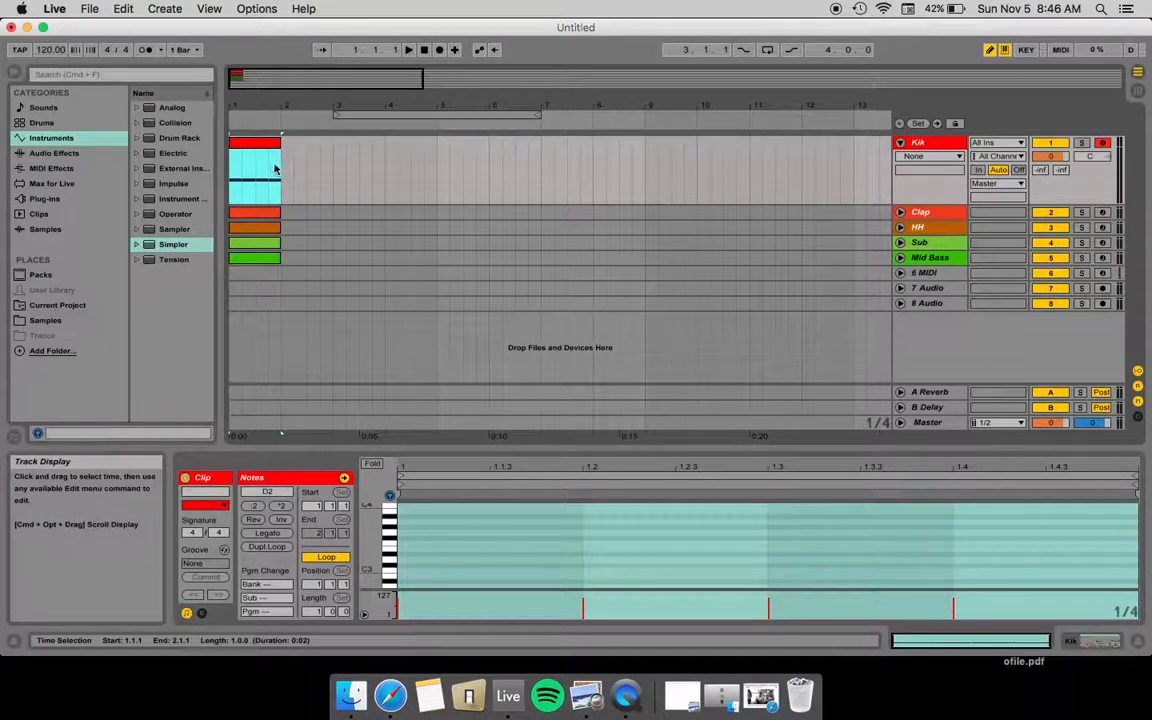
{"action": "key", "text": "super+d"}
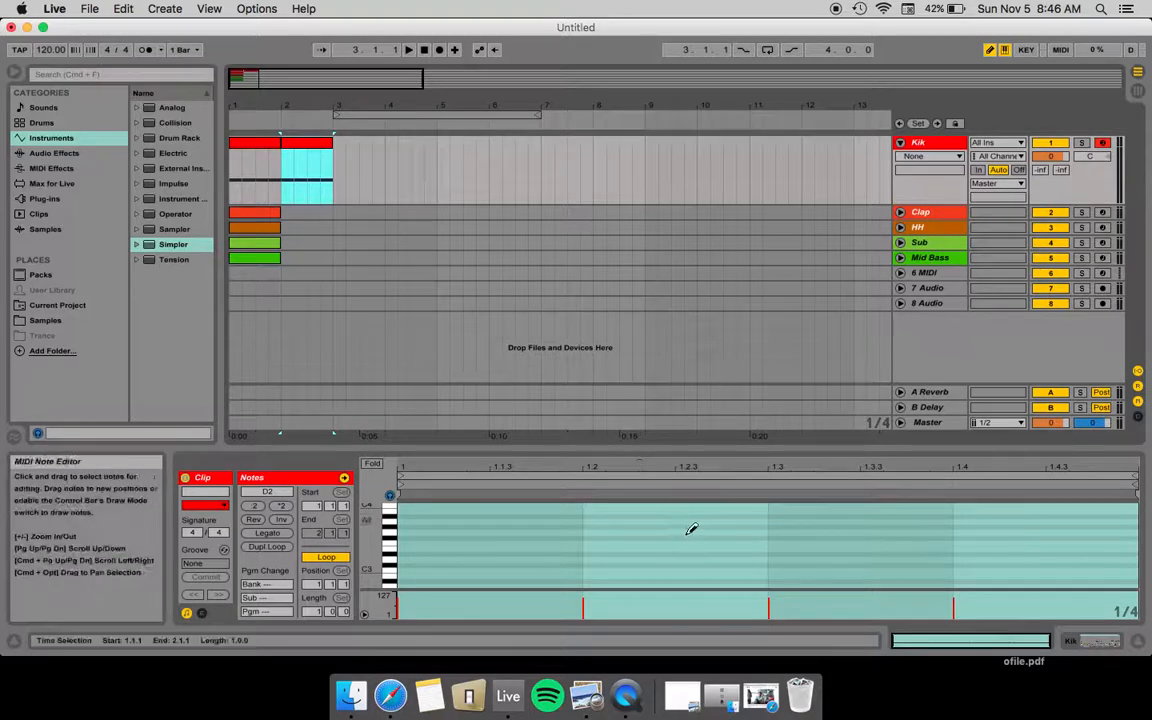
- In the second Kik clip, replace the last quarter note with two 1/8 D2 notes at 1.4.1 and 1.4.3, and briefly play it back
{"action": "scroll", "coordinate": [692, 529], "scroll_direction": "down", "scroll_amount": 5}
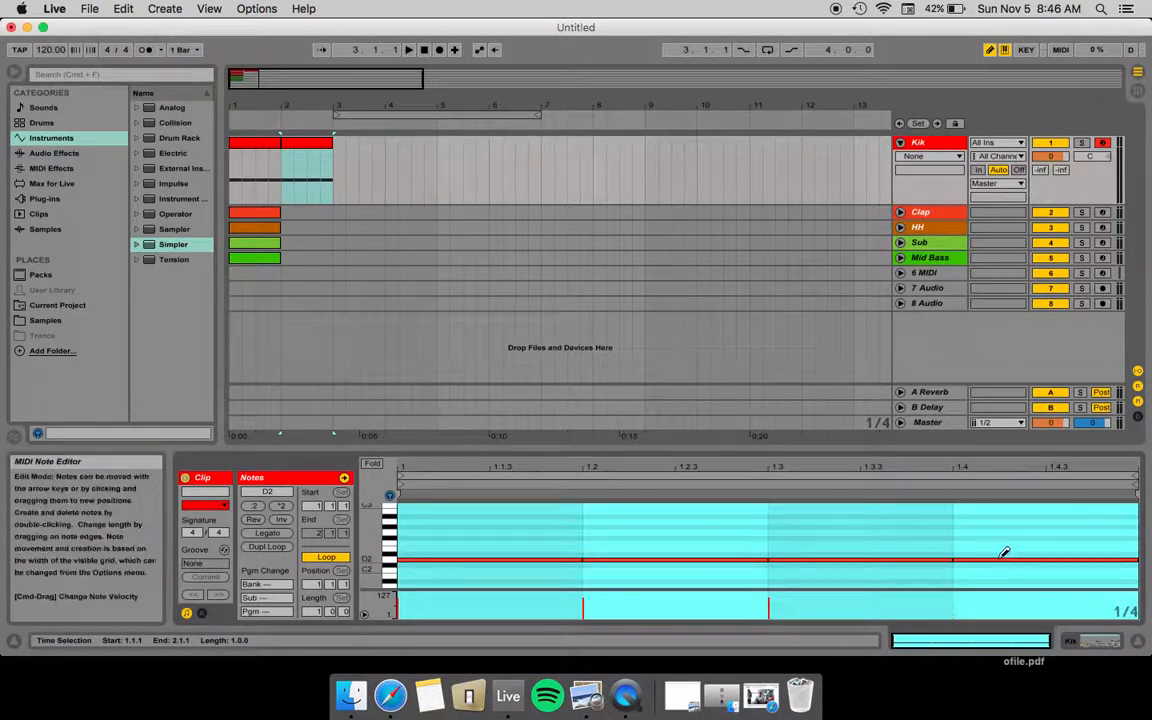
{"action": "left_click", "coordinate": [1000, 559]}
{"action": "right_click", "coordinate": [998, 559]}
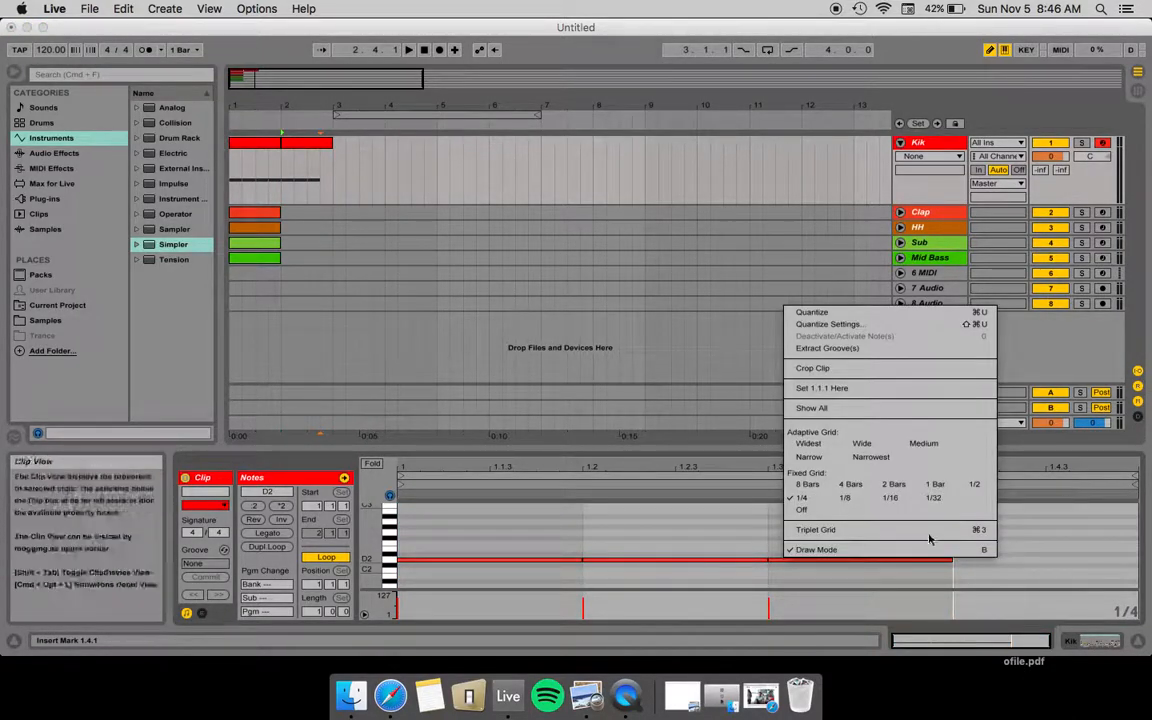
{"action": "left_click", "coordinate": [846, 497]}
{"action": "left_click", "coordinate": [1008, 559]}
{"action": "left_click", "coordinate": [1078, 557]}
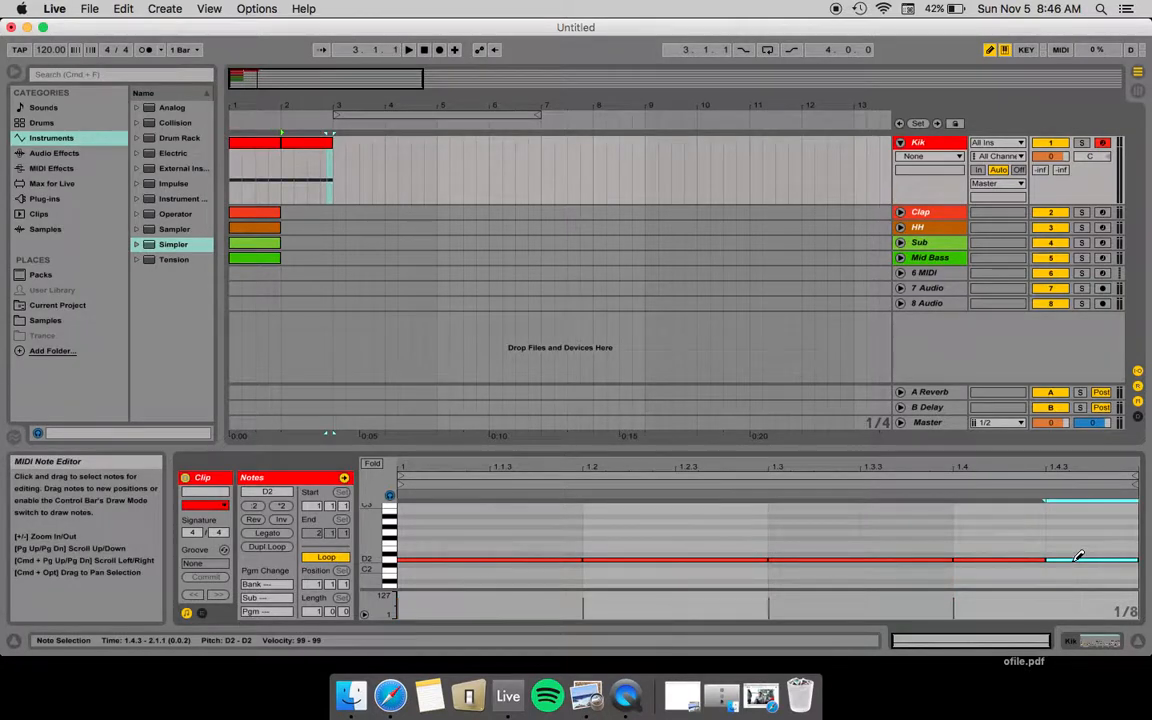
{"action": "key", "text": "space"}
{"action": "key", "text": "space"}
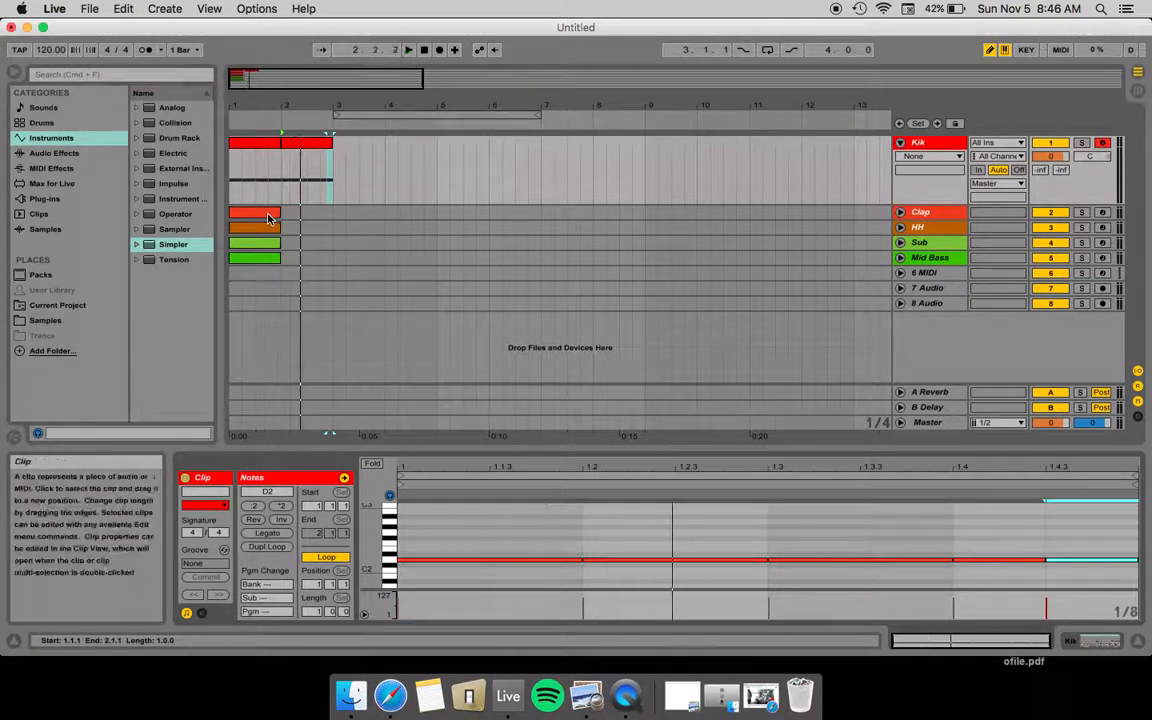
- Duplicate the Clap clip into bar 2 and replace the copy's last quarter note with 1/8 D2 notes at 1.3.3 and 1.4.1
{"action": "left_click", "coordinate": [268, 215]}
{"action": "key", "text": "super+d"}
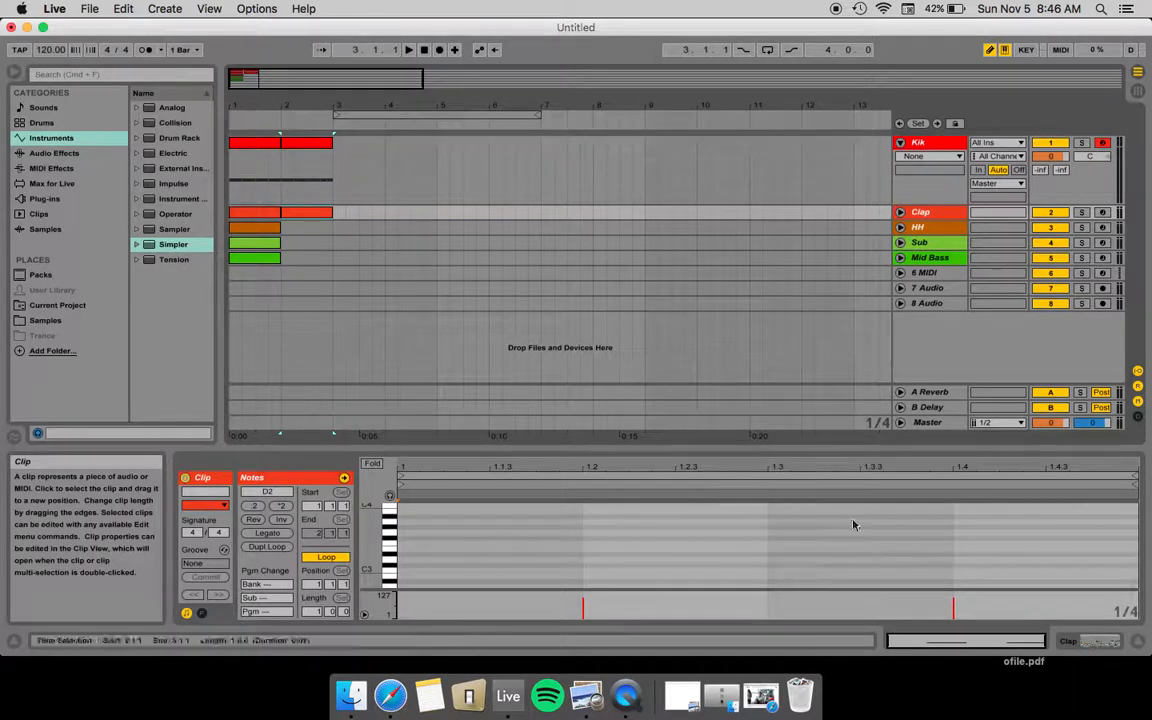
{"action": "scroll", "coordinate": [815, 550], "scroll_direction": "down", "scroll_amount": 5}
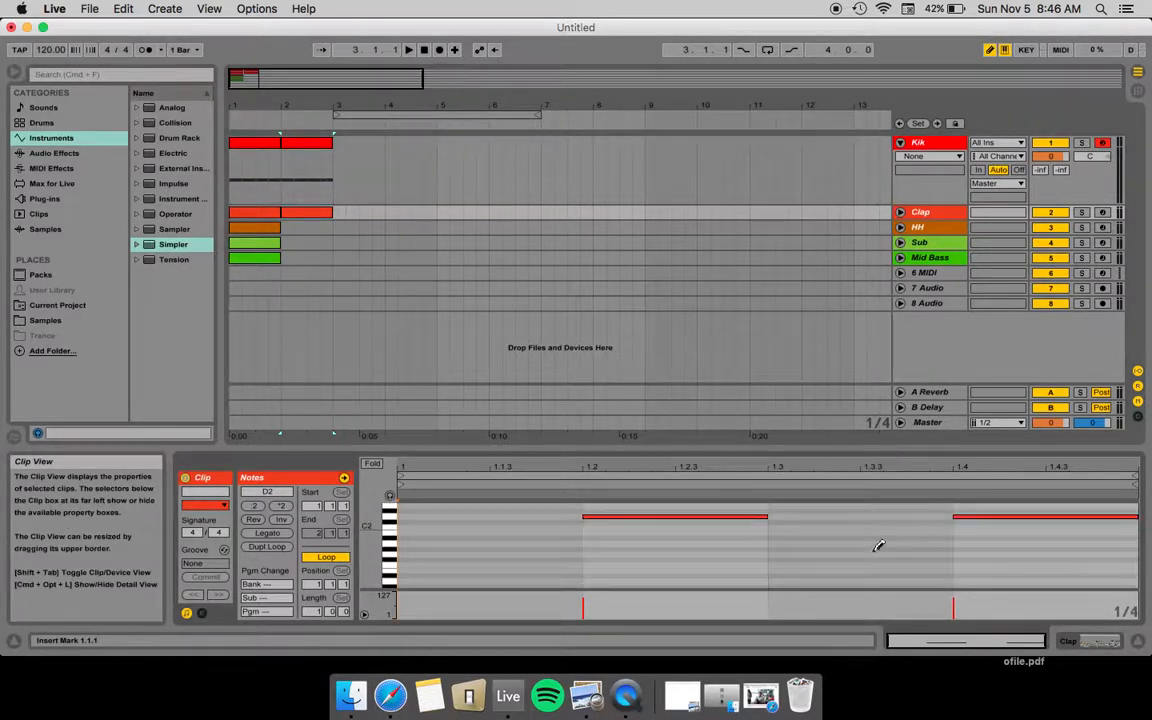
{"action": "double_click", "coordinate": [1000, 516]}
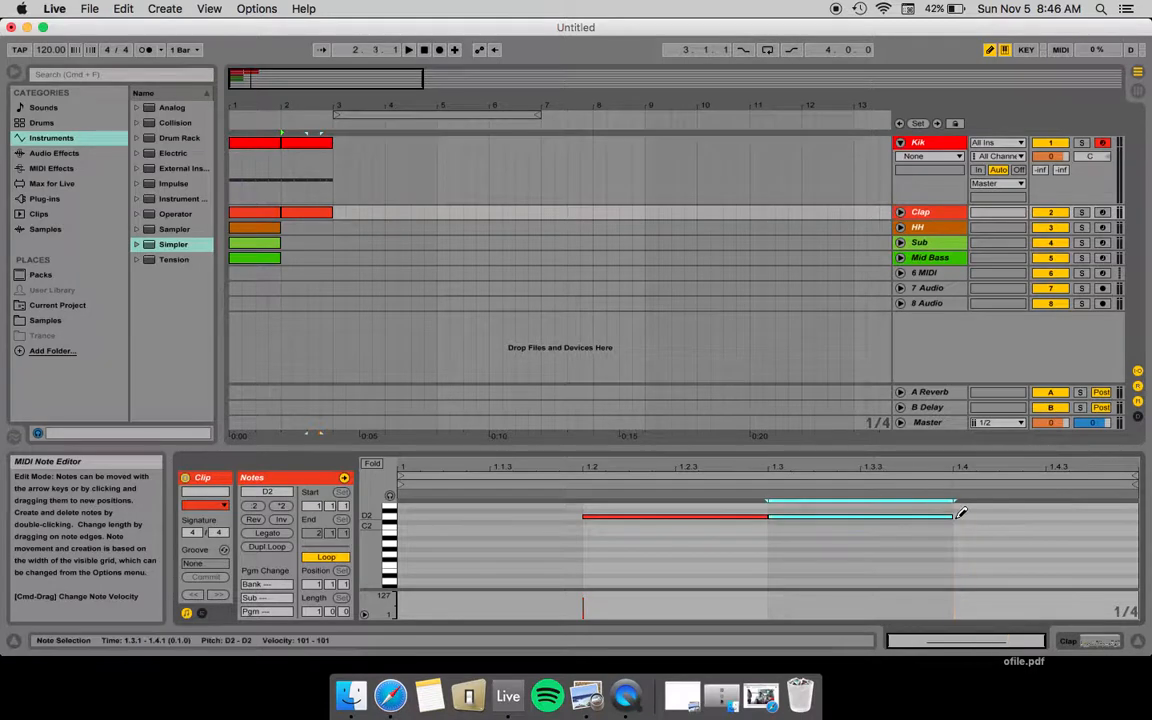
{"action": "right_click", "coordinate": [936, 516]}
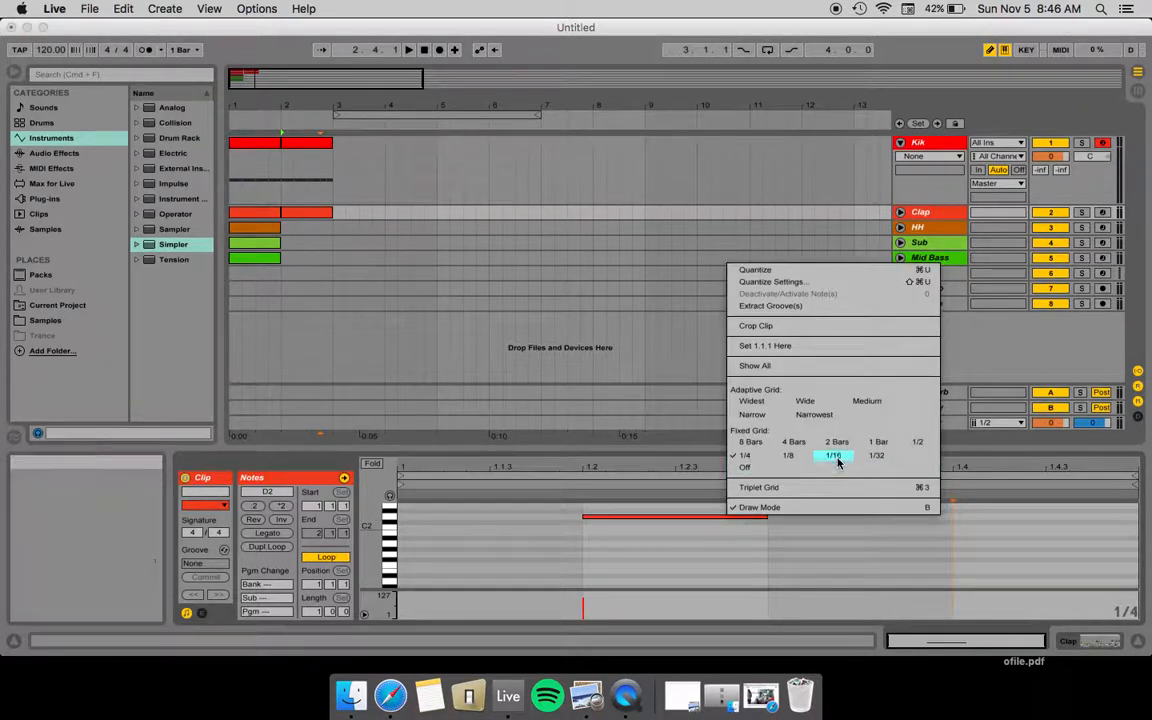
{"action": "left_click", "coordinate": [797, 457]}
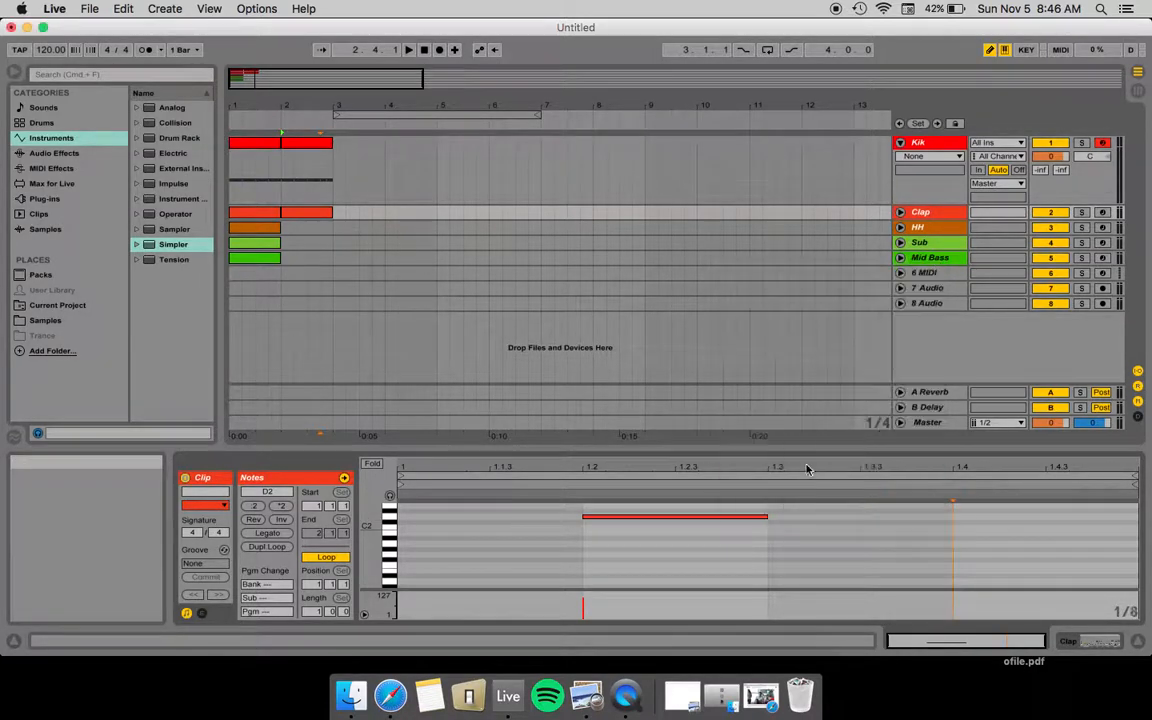
{"action": "left_click", "coordinate": [938, 511]}
{"action": "left_click", "coordinate": [975, 512]}
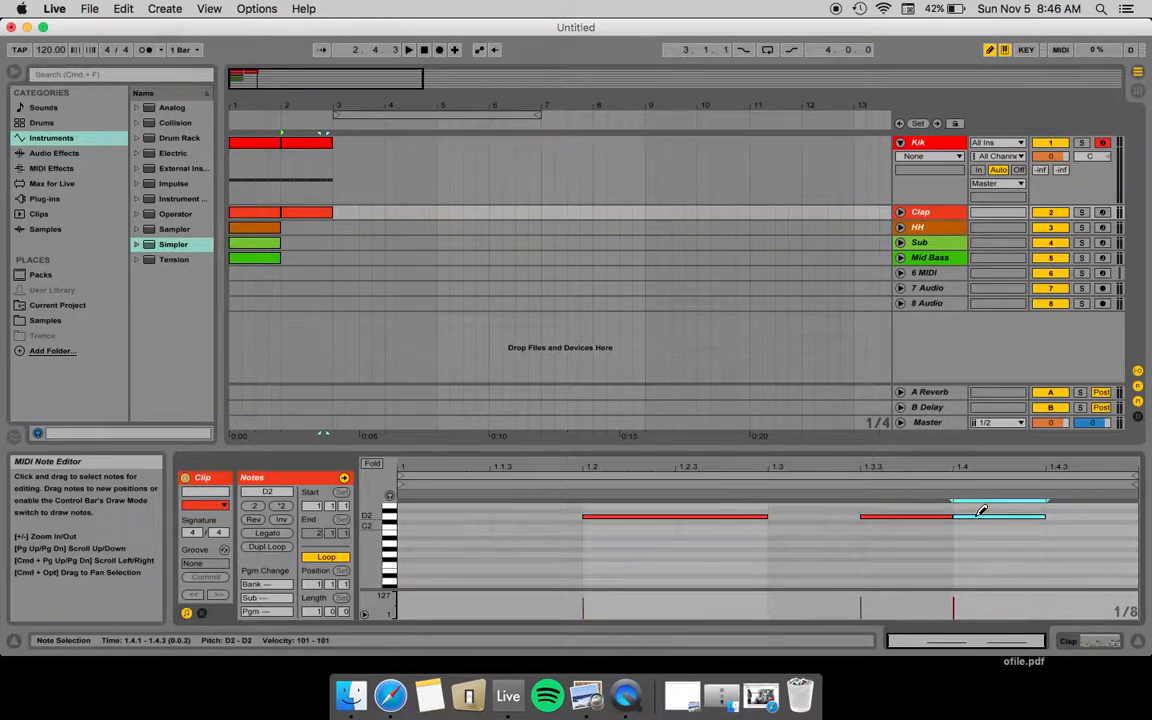
- Duplicate the Kik and Clap clips of bars 1–2 into bars 3–4, and remove the 1/8 note at 1.4.1 from the last Kik clip
{"action": "left_click", "coordinate": [268, 149]}
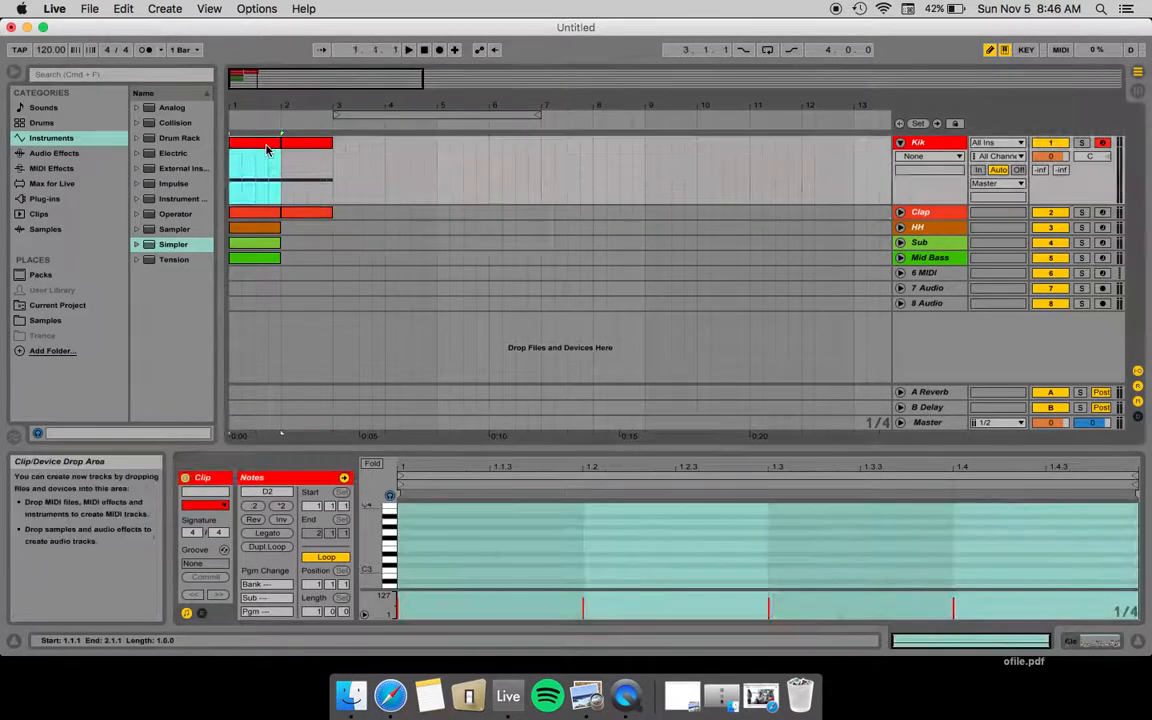
{"action": "left_click", "coordinate": [297, 212], "text": "shift"}
{"action": "key", "text": "super+d"}
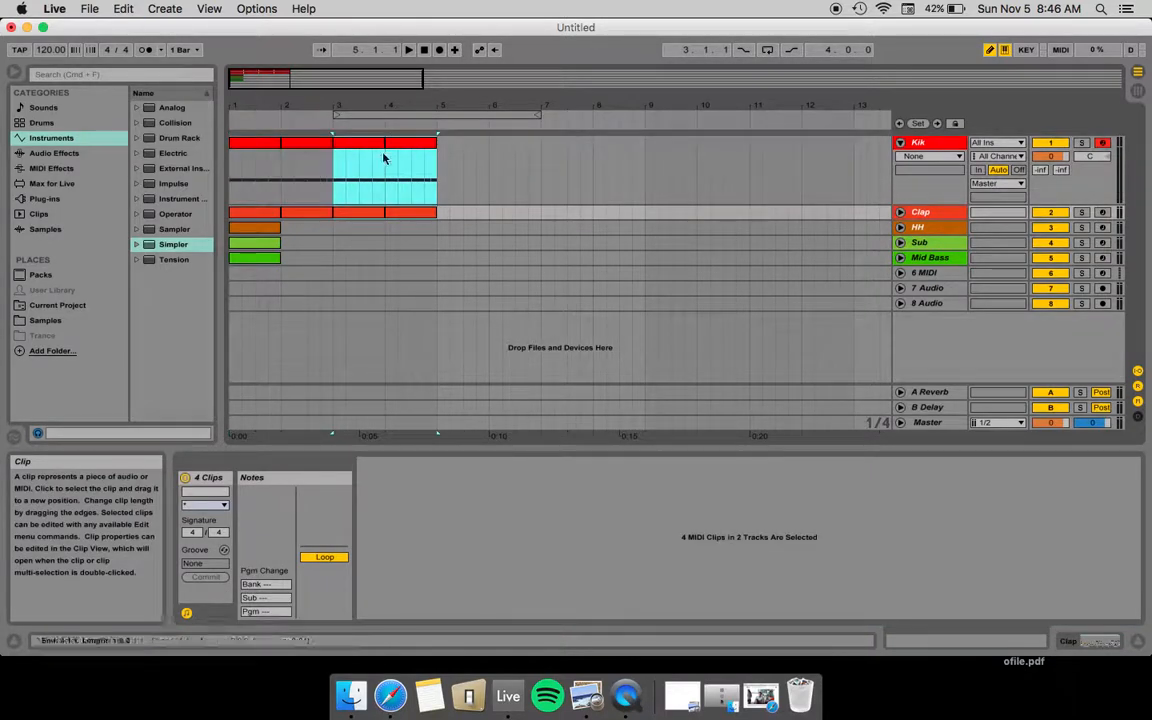
{"action": "left_click", "coordinate": [406, 149]}
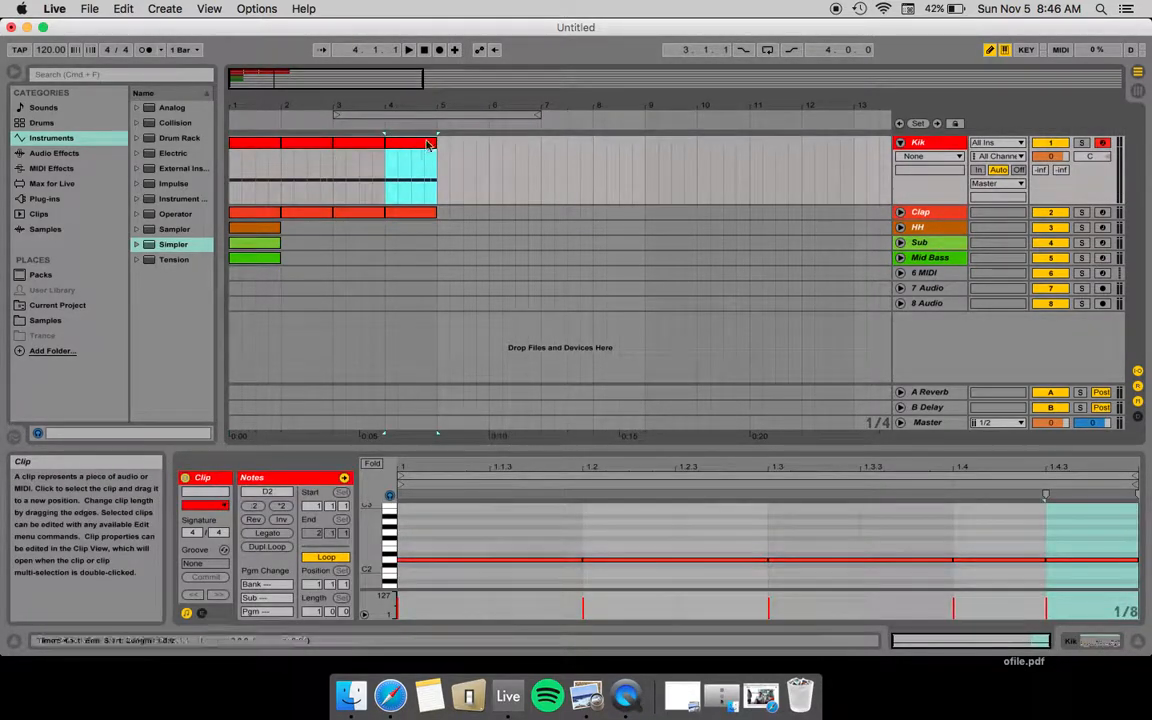
{"action": "left_click", "coordinate": [1036, 559]}
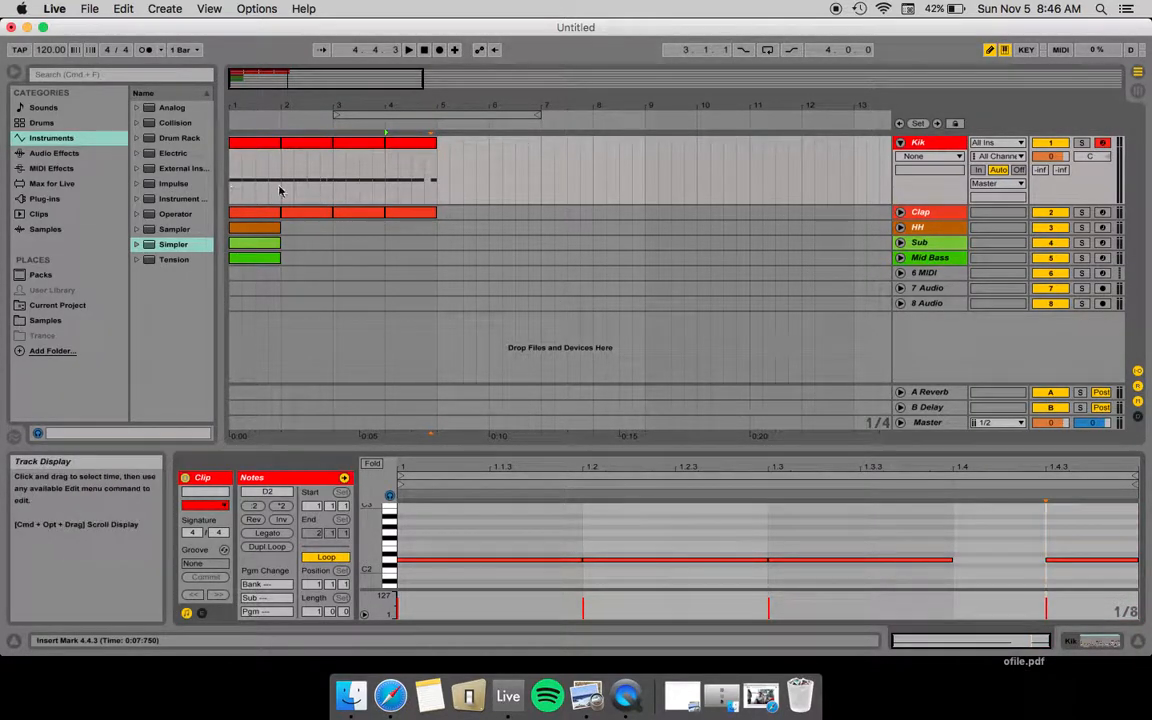
- Duplicate the Kik and Clap clips of bars 1–4 together into bars 5–8
{"action": "left_click", "coordinate": [314, 145]}
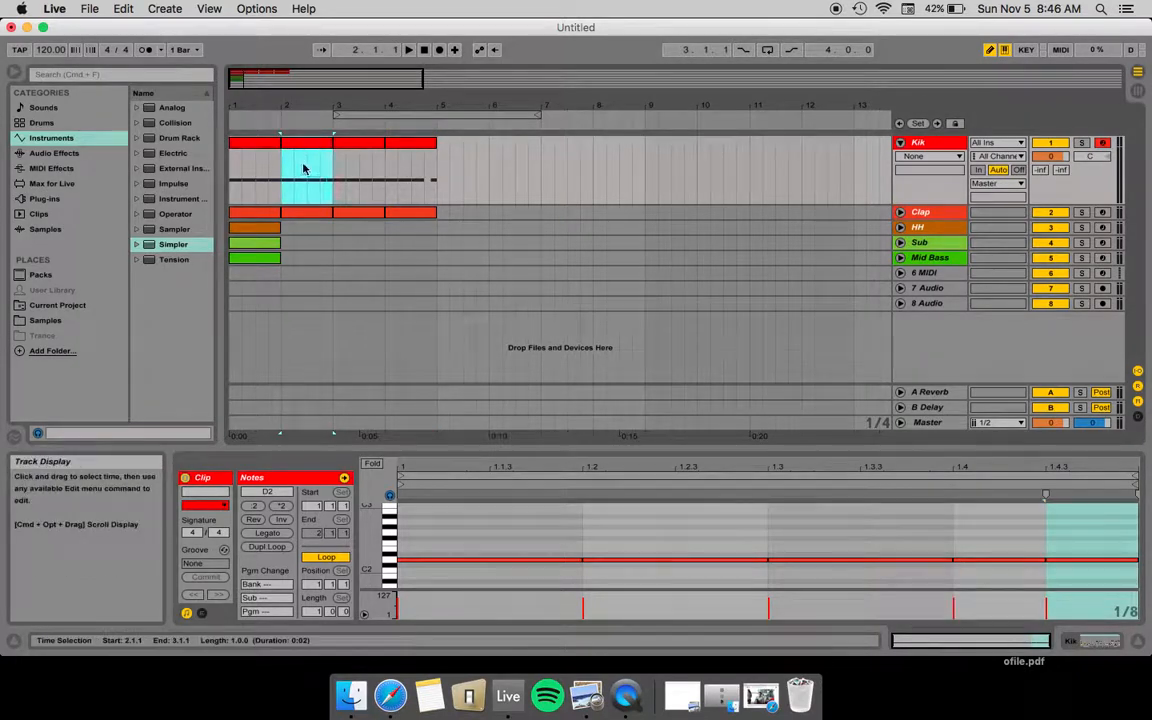
{"action": "left_click", "coordinate": [336, 140]}
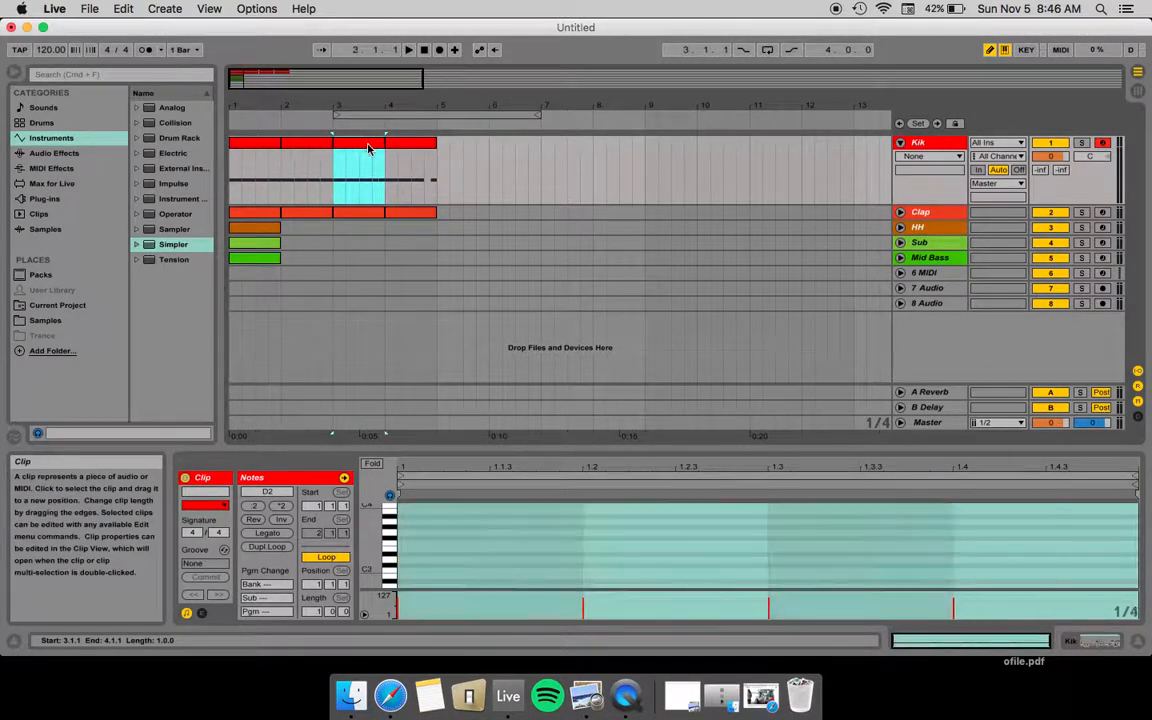
{"action": "left_click", "coordinate": [407, 148]}
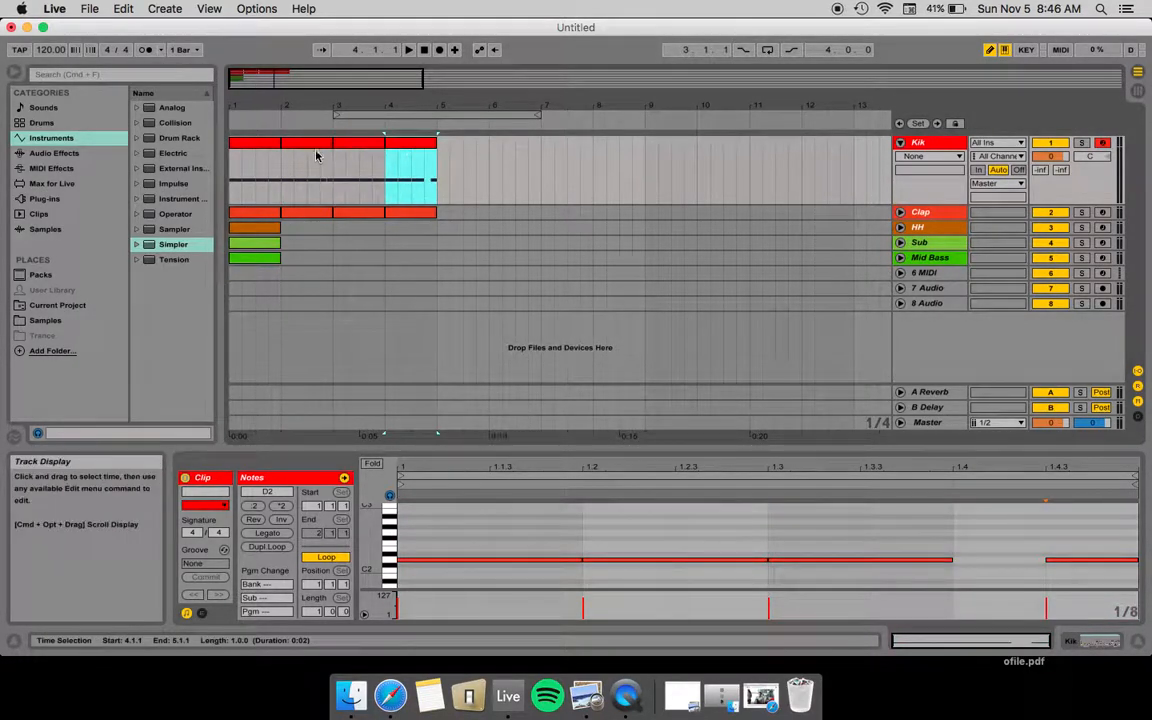
{"action": "left_click", "coordinate": [244, 144]}
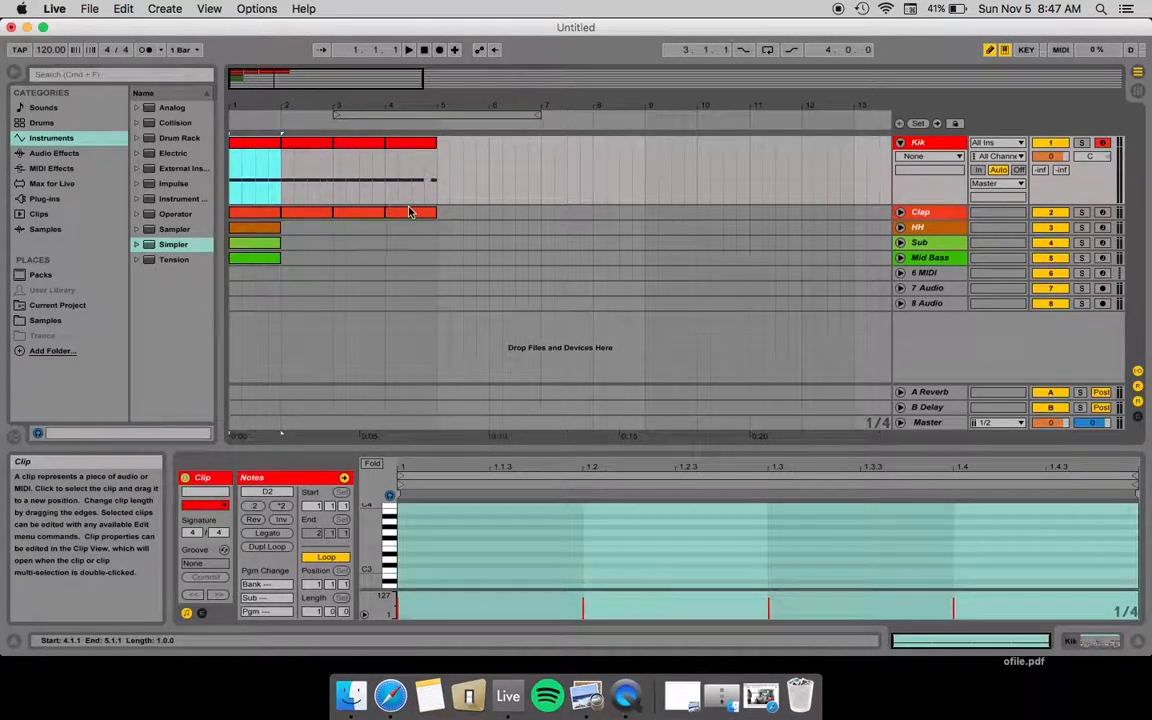
{"action": "left_click", "coordinate": [408, 212], "text": "shift"}
{"action": "key", "text": "super+d"}
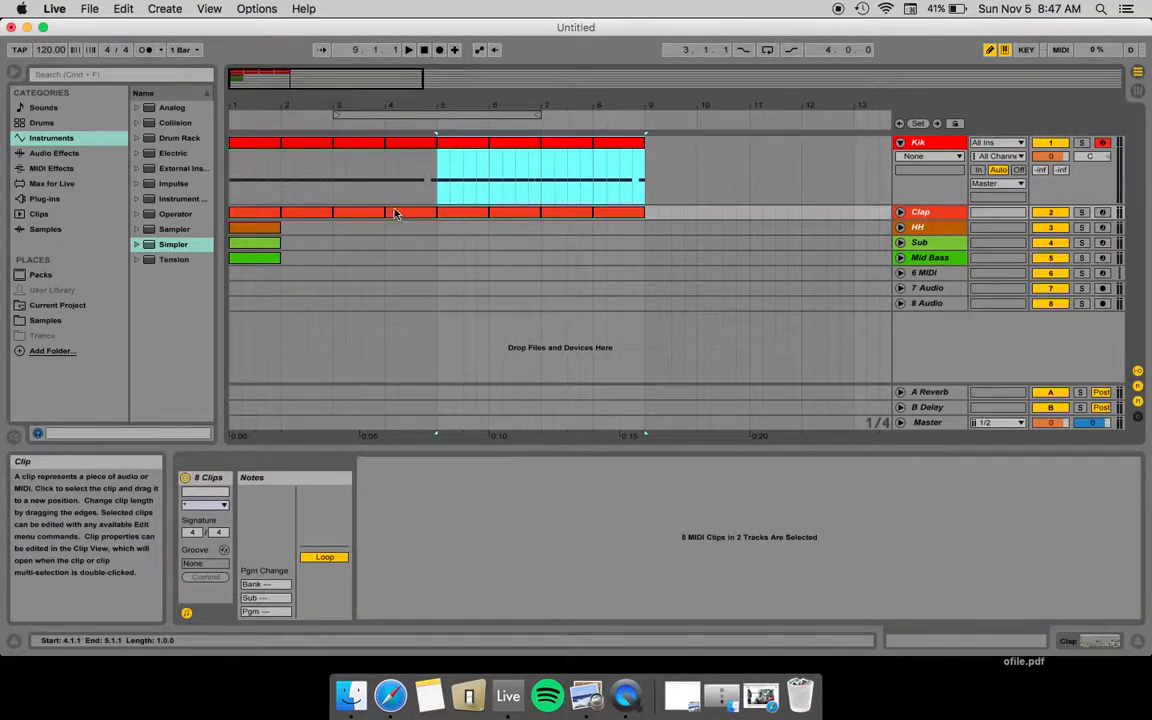
- Duplicate the one-bar HH clip repeatedly until the HH track is filled through bar 8
{"action": "left_click", "coordinate": [257, 229]}
{"action": "key", "text": "super+d"}
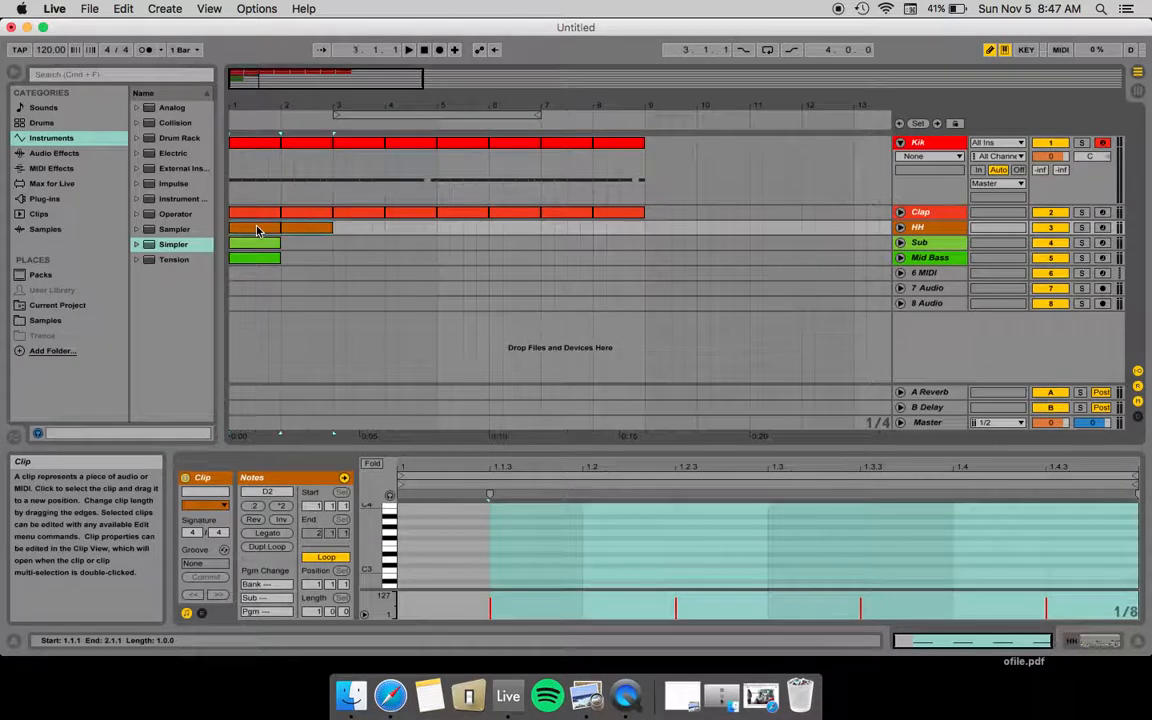
{"action": "key", "text": "super+d"}
{"action": "key", "text": "super+d"}
{"action": "key", "text": "super+d"}
{"action": "key", "text": "super+d"}
{"action": "key", "text": "super+d"}
{"action": "key", "text": "super+d"}
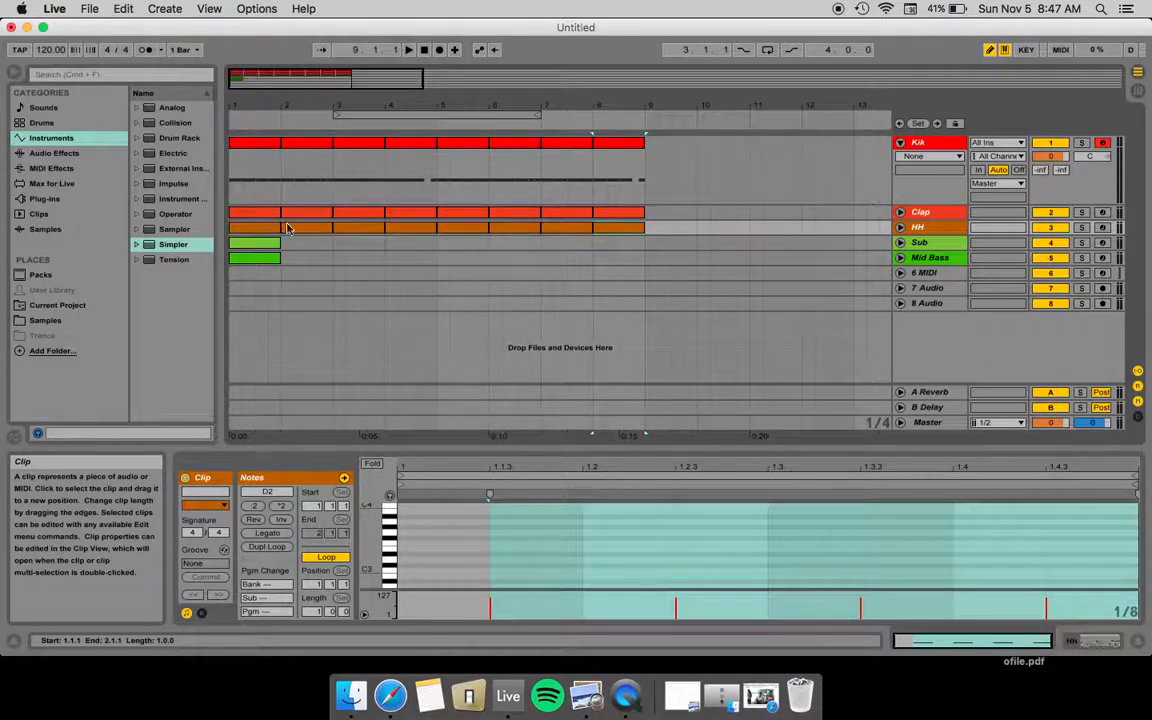
- Duplicate the one-bar Sub clip repeatedly until the Sub track is filled through bar 8
{"action": "left_click", "coordinate": [242, 244]}
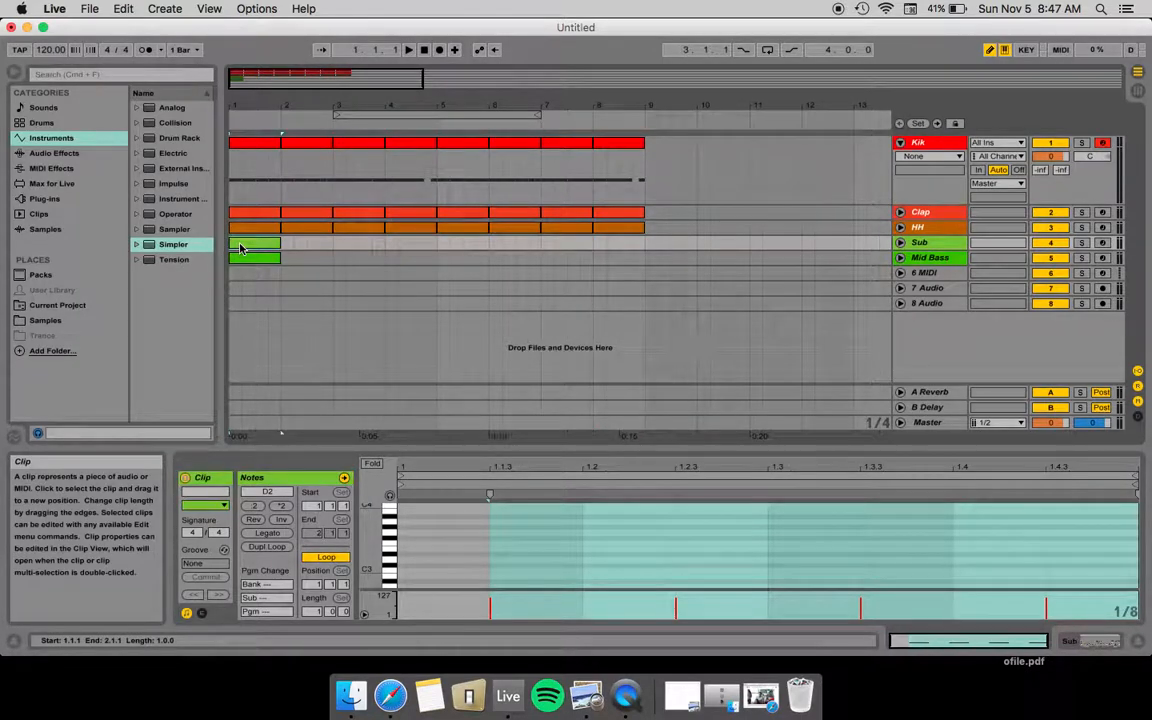
{"action": "key", "text": "super+d"}
{"action": "key", "text": "super+d"}
{"action": "key", "text": "super+d"}
{"action": "key", "text": "super+d"}
{"action": "key", "text": "super+d"}
{"action": "key", "text": "super+d"}
{"action": "key", "text": "super+d"}
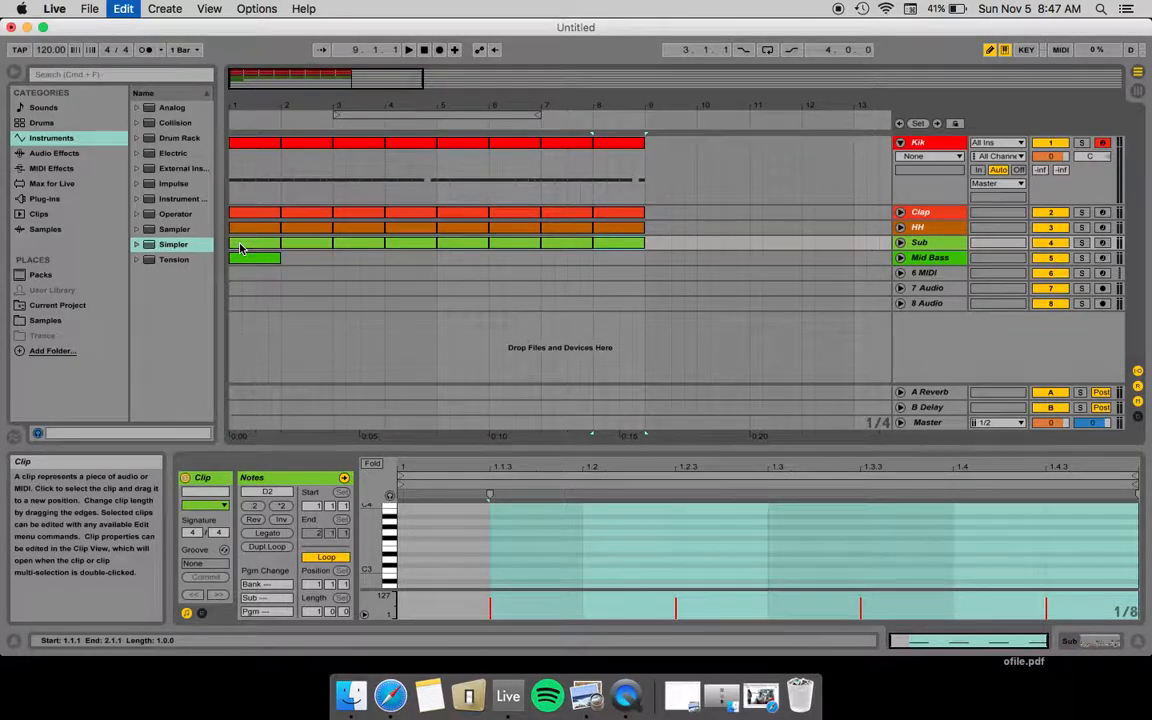
- Duplicate the one-bar Mid Bass clip repeatedly until the Mid Bass track is filled through bar 8
{"action": "left_click", "coordinate": [250, 260]}
{"action": "key", "text": "super+d"}
{"action": "key", "text": "super+d"}
{"action": "key", "text": "super+d"}
{"action": "key", "text": "super+d"}
{"action": "key", "text": "super+d"}
{"action": "key", "text": "super+d"}
{"action": "key", "text": "super+d"}
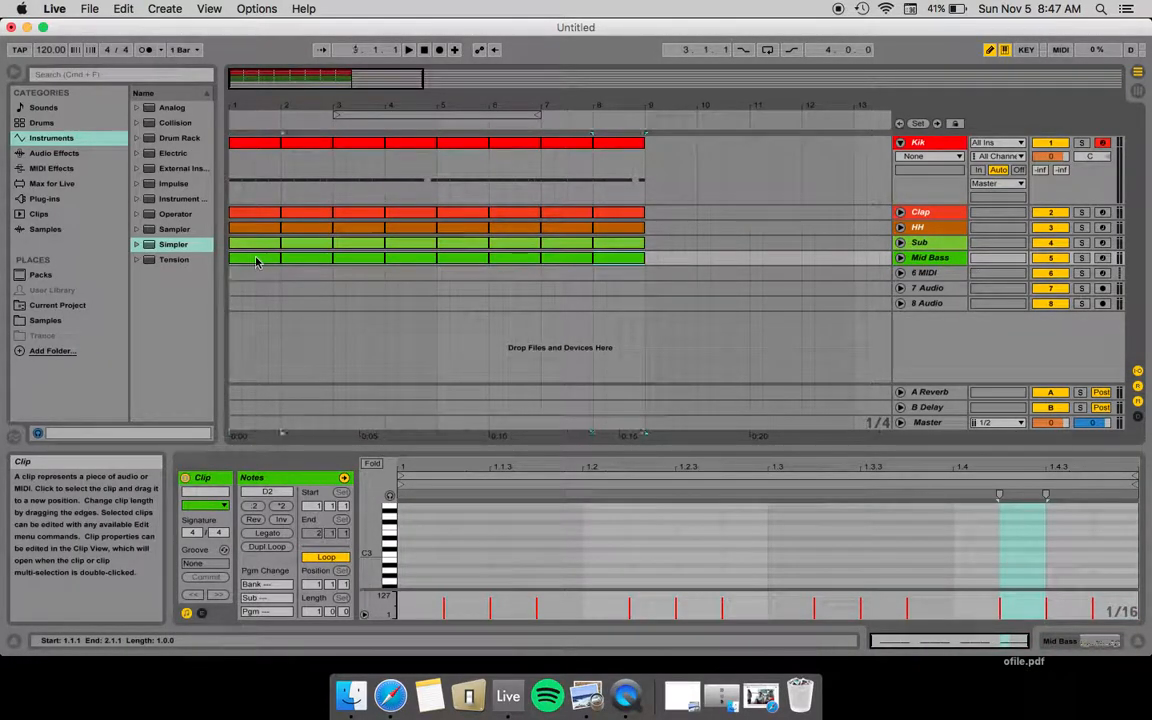
- Enlarge the note editor for the first Mid Bass clip and raise the notes at 1.1.2 and 1.1.4 one octave to D3
{"action": "left_click", "coordinate": [258, 262]}
{"action": "left_click_drag", "start_coordinate": [425, 451], "coordinate": [425, 222]}
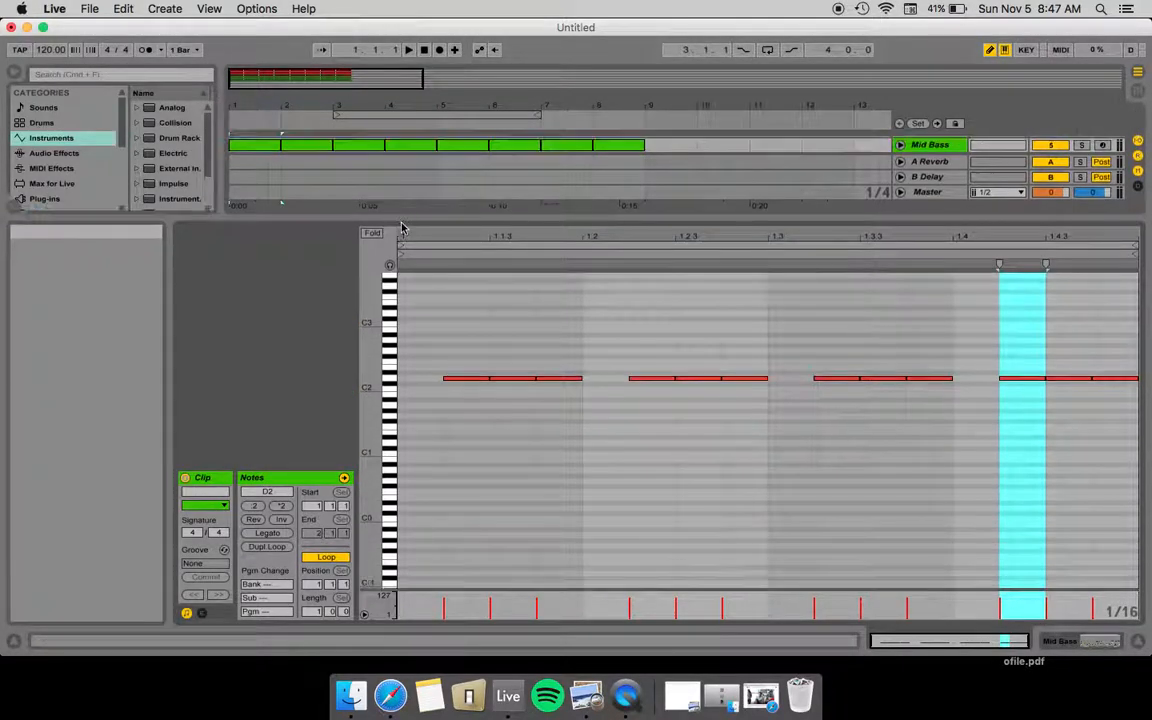
{"action": "left_click", "coordinate": [483, 381]}
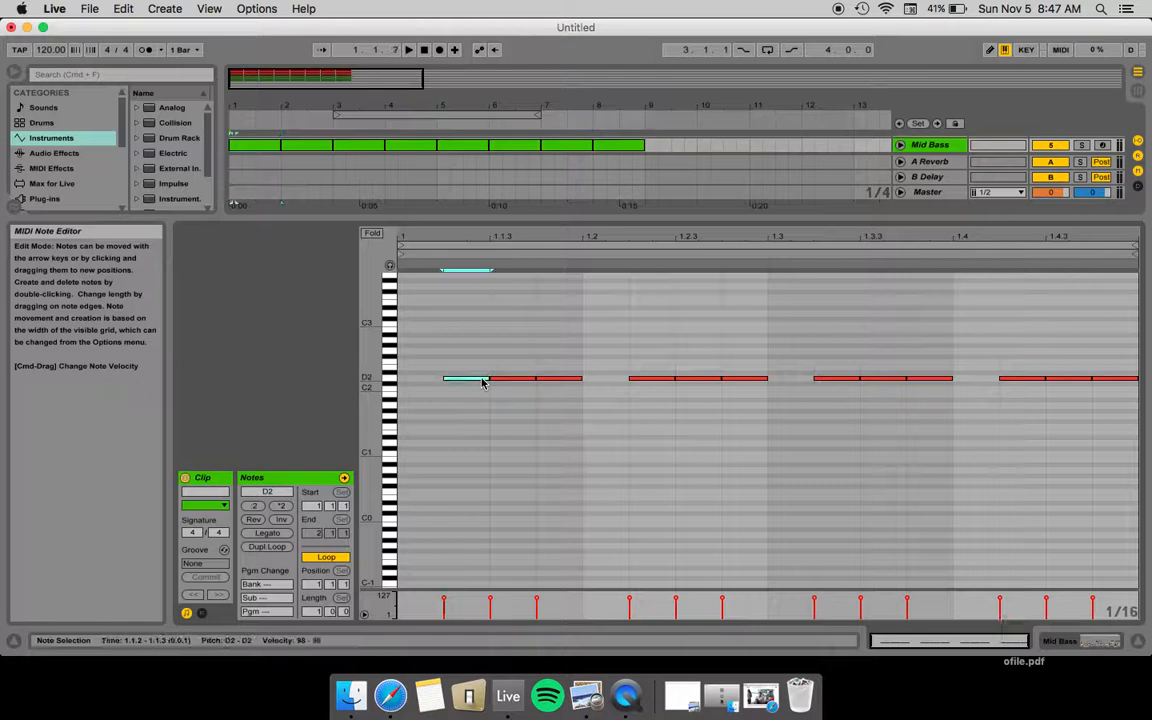
{"action": "left_click", "coordinate": [556, 379], "text": "shift"}
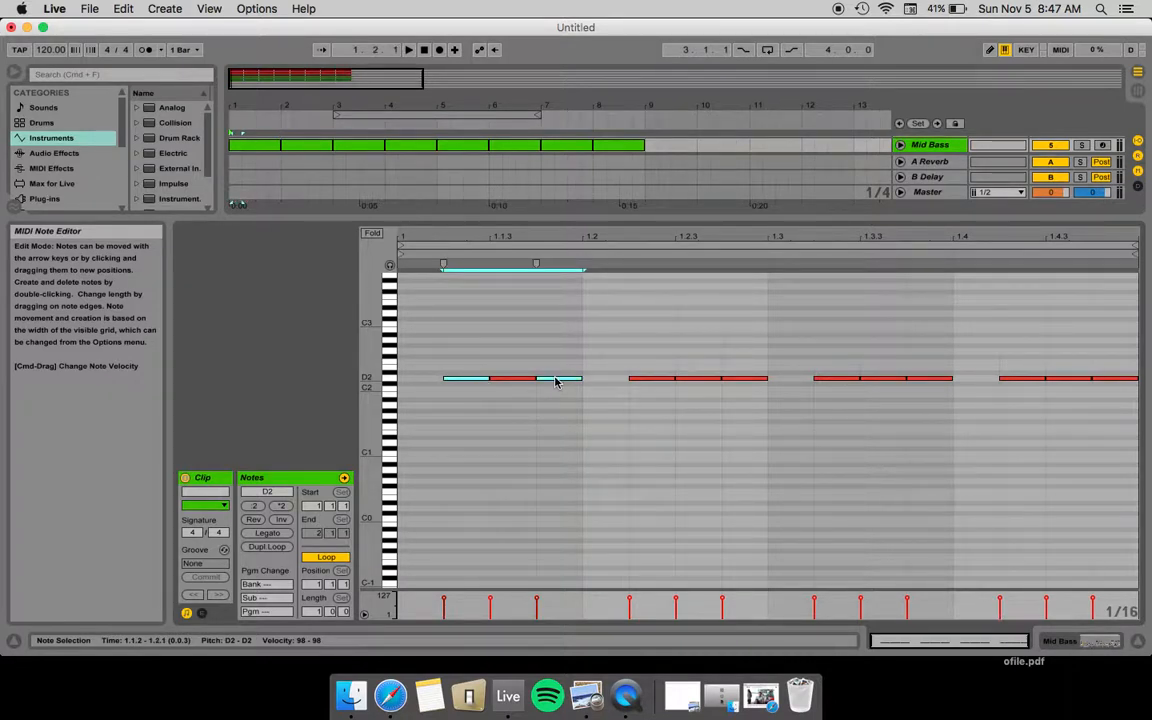
{"action": "key", "text": "shift+Up"}
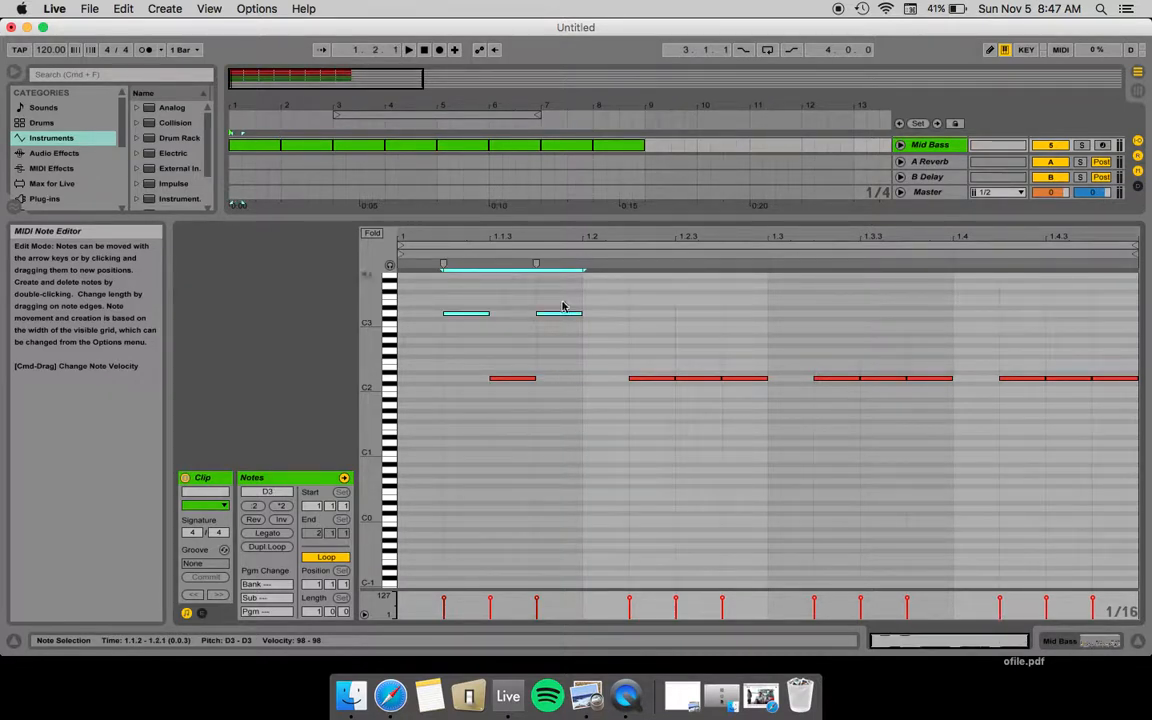
- Move the Mid Bass notes at 1.2.2 and 1.2.4 down to D1
{"action": "left_click", "coordinate": [644, 381]}
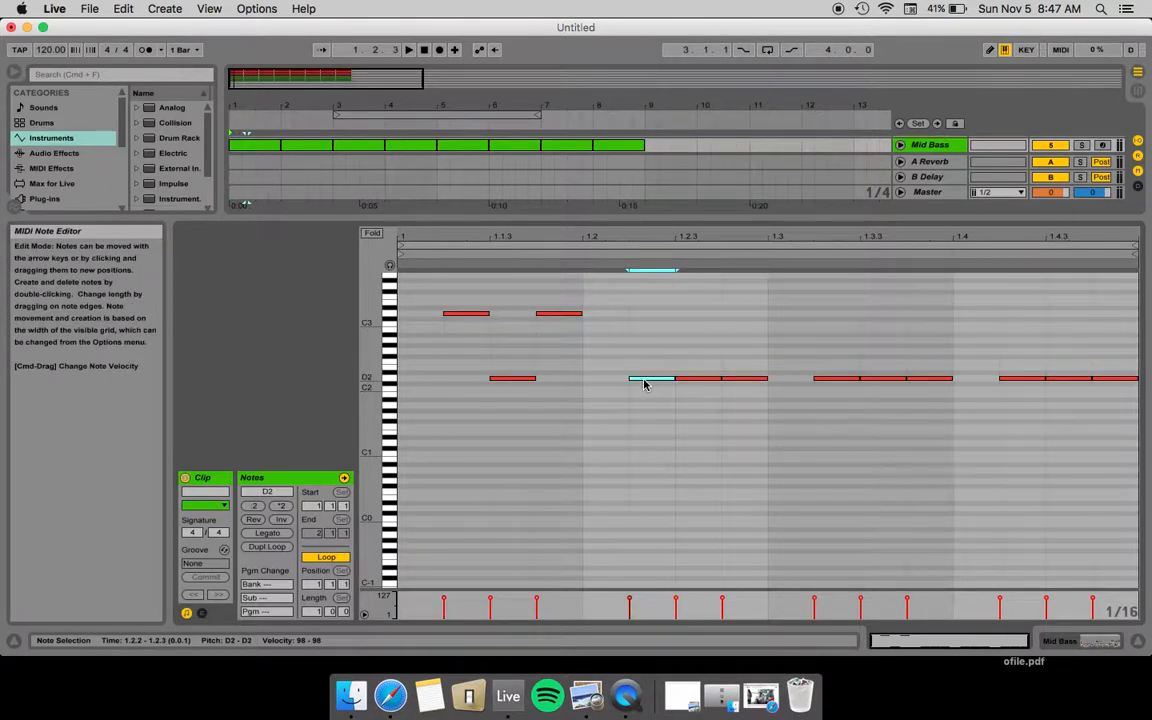
{"action": "left_click", "coordinate": [735, 380], "text": "shift"}
{"action": "key", "text": "shift+Up"}
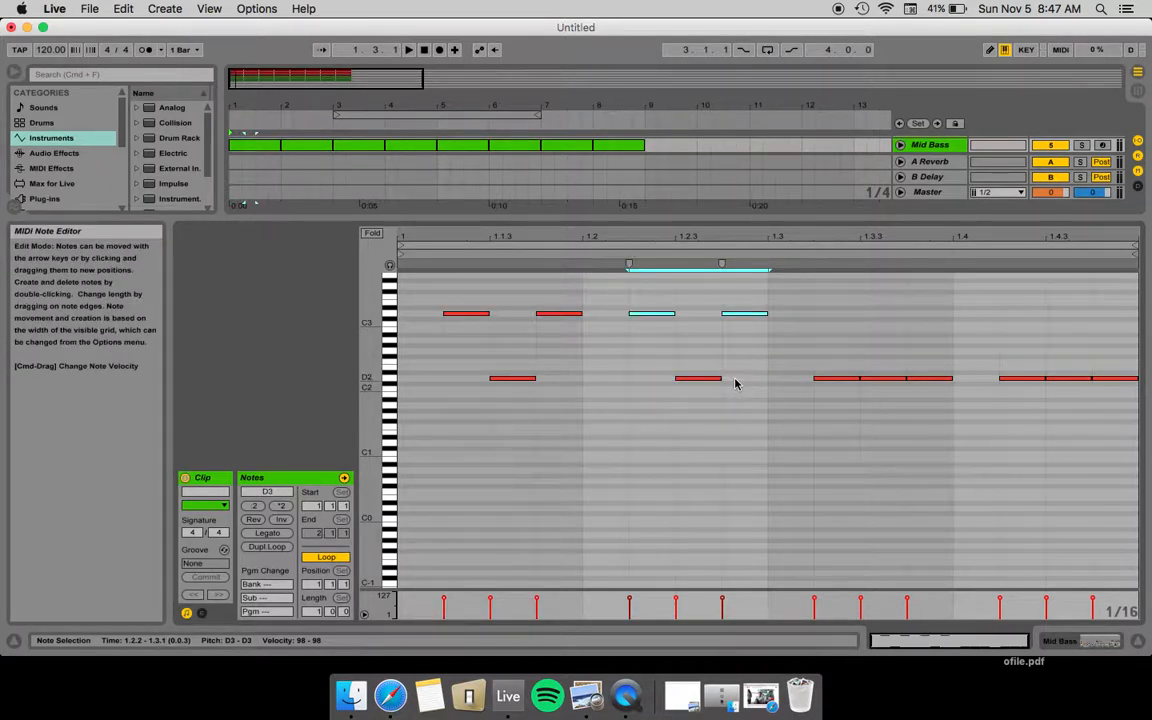
{"action": "key", "text": "shift+Down"}
{"action": "key", "text": "shift+Down"}
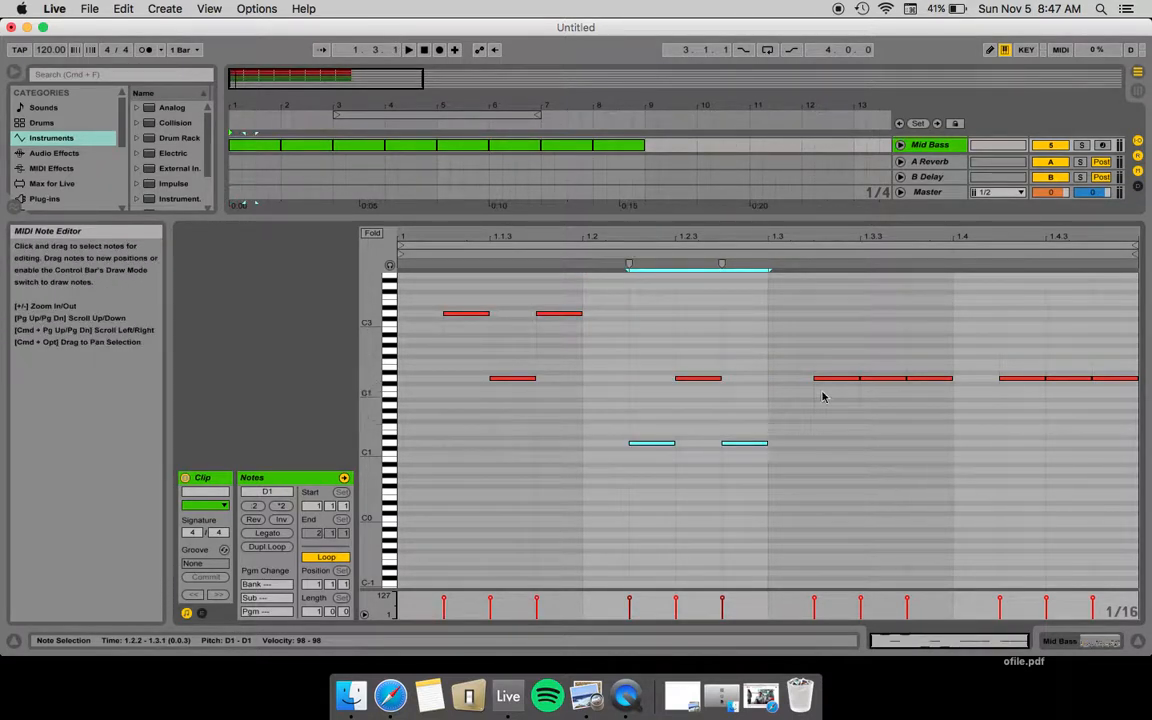
- Raise the Mid Bass notes at 1.3.2 and 1.3.4 one octave to D3
{"action": "left_click", "coordinate": [850, 379]}
{"action": "left_click", "coordinate": [922, 380], "text": "shift"}
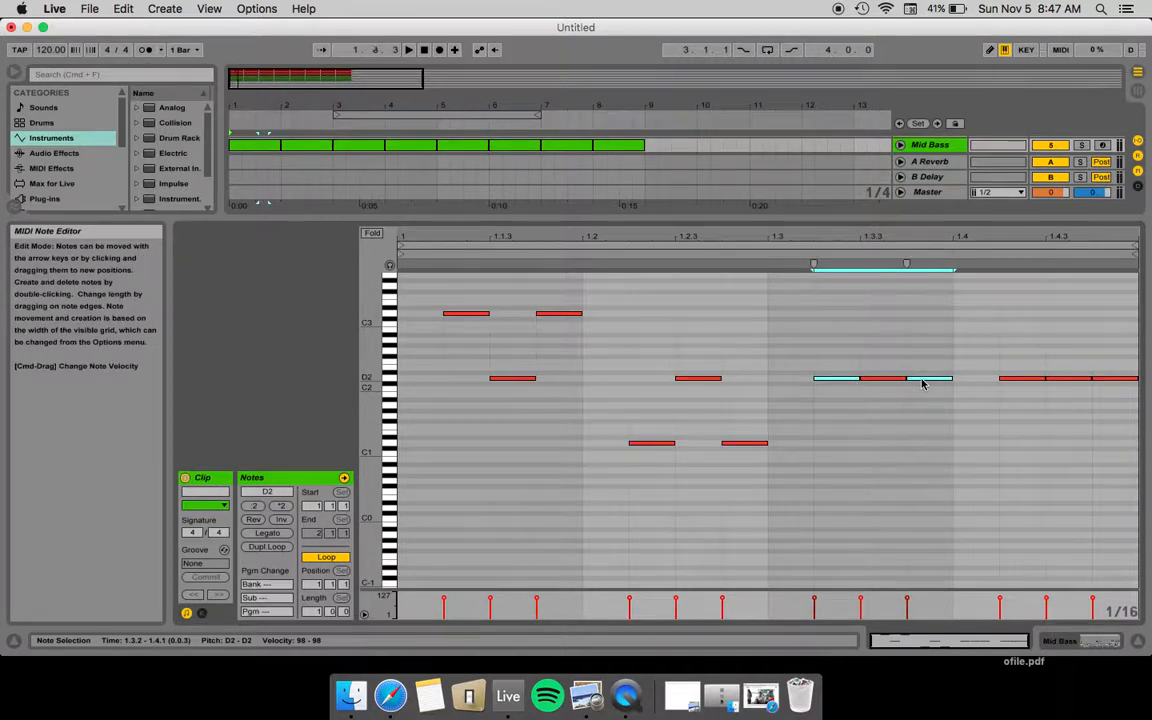
{"action": "key", "text": "shift+Up"}
- Lower the Mid Bass notes at 1.4.2 and 1.4.4 one octave to D1
{"action": "left_click", "coordinate": [1020, 380]}
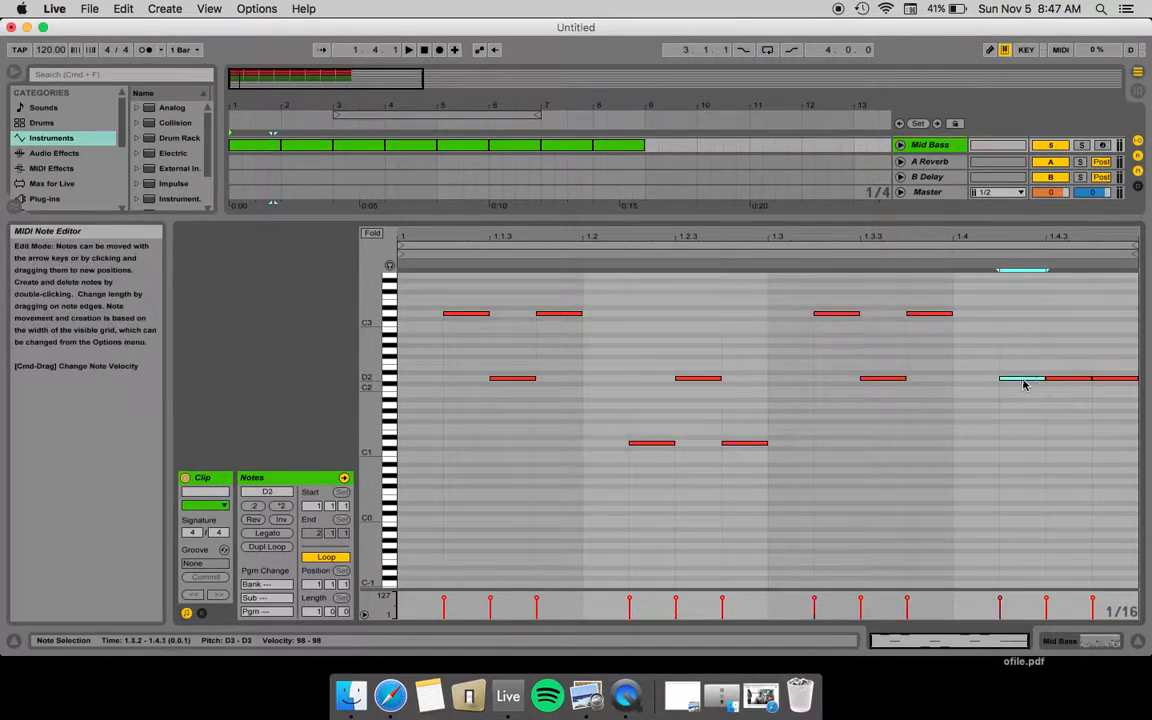
{"action": "left_click", "coordinate": [1104, 380], "text": "shift"}
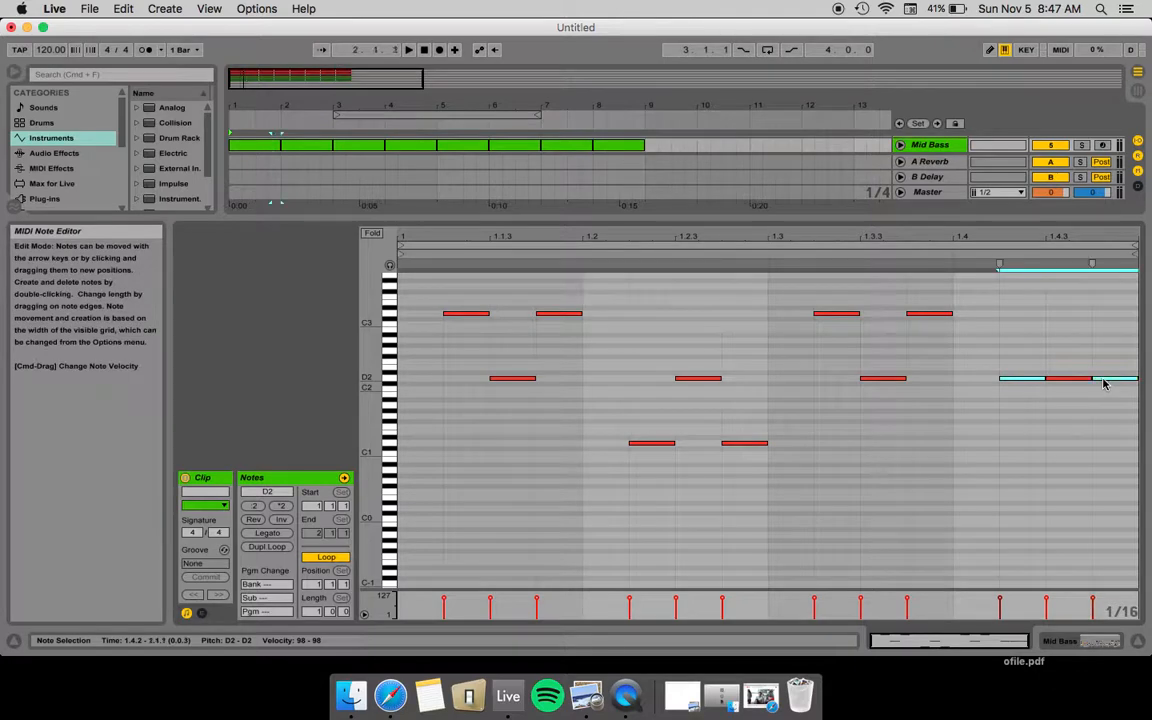
{"action": "key", "text": "shift+Down"}
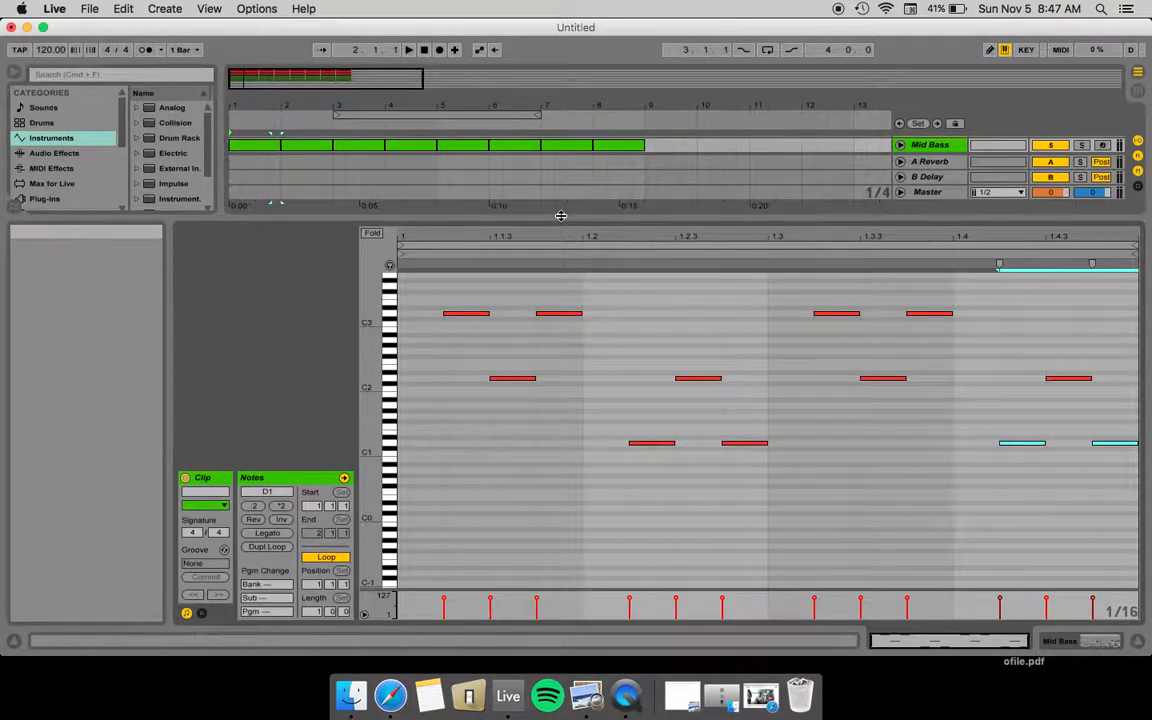
- Shrink the note editor to show all tracks again and fold the Kik track
{"action": "left_click_drag", "start_coordinate": [561, 215], "coordinate": [495, 432]}
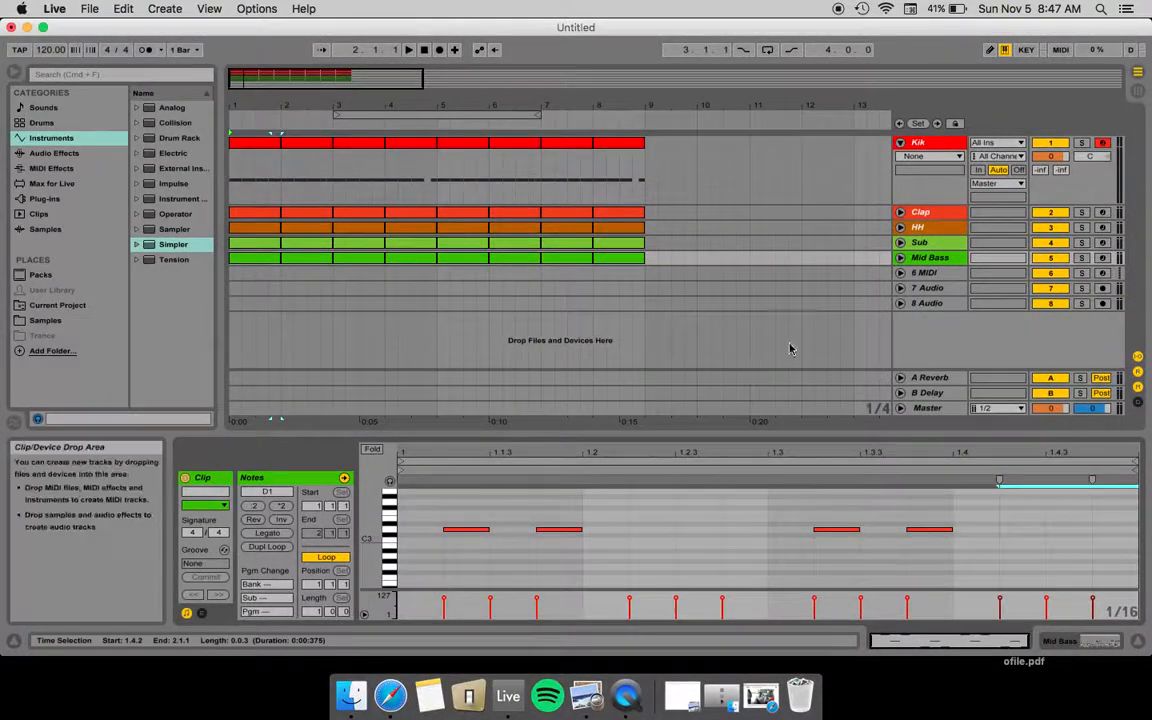
{"action": "left_click", "coordinate": [902, 143]}
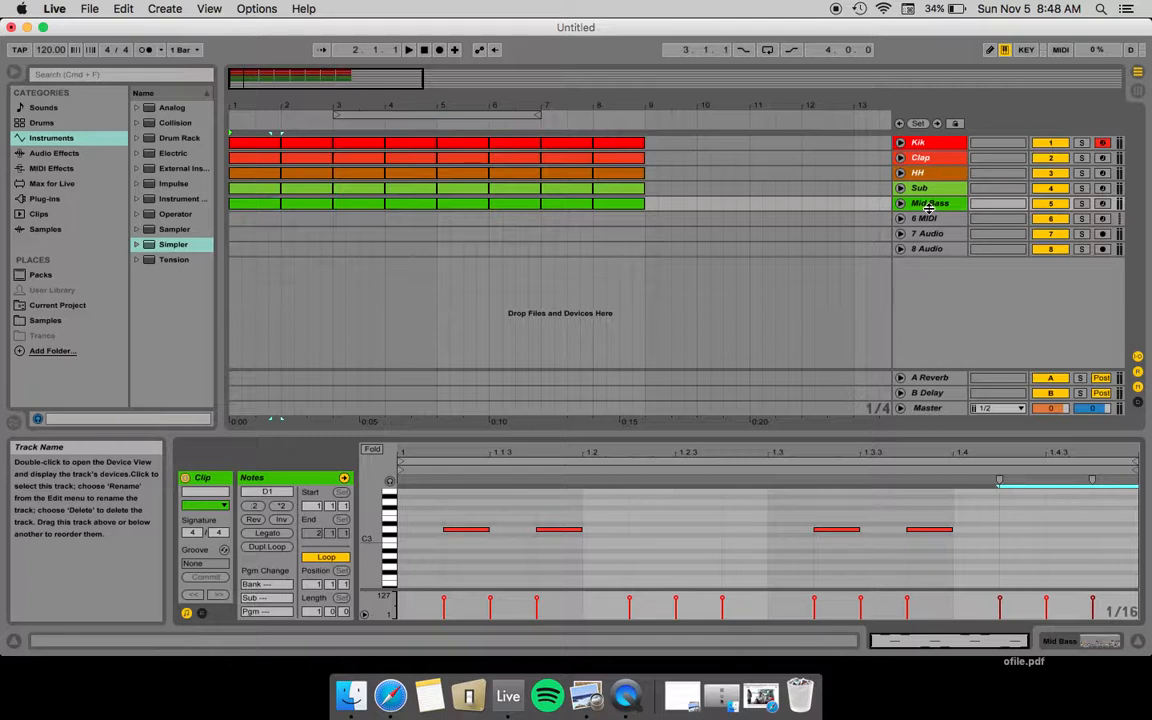
{"action": "left_click", "coordinate": [937, 151]}
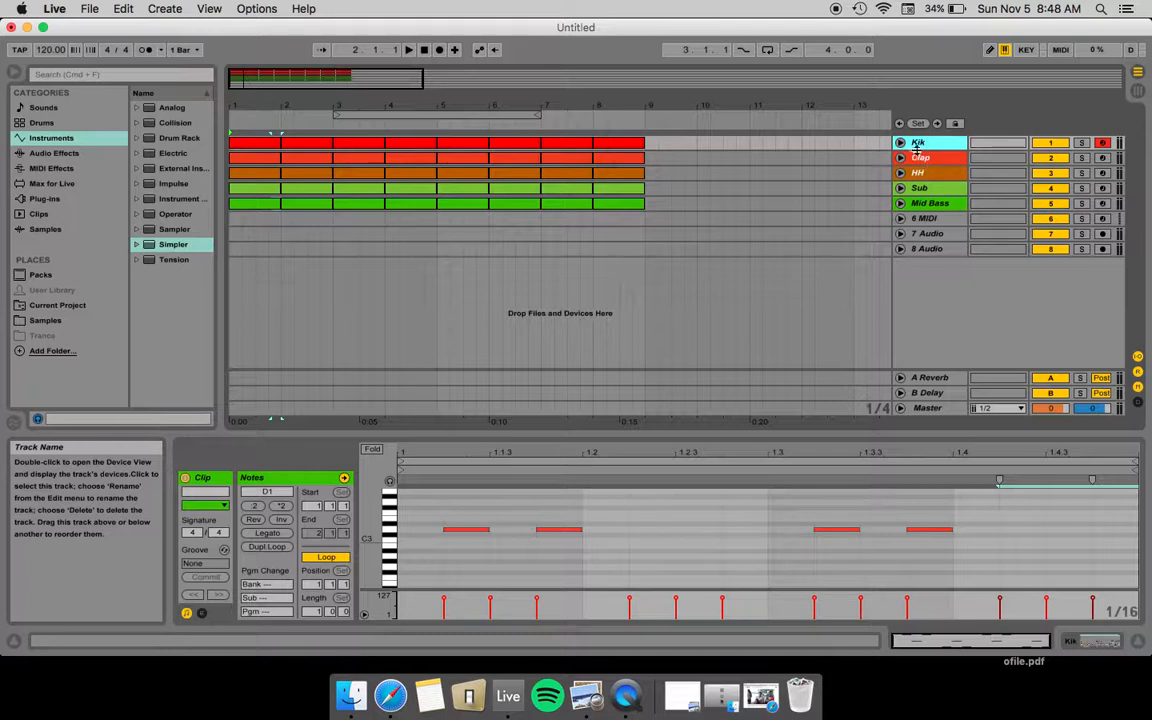
{"action": "left_click", "coordinate": [921, 158]}
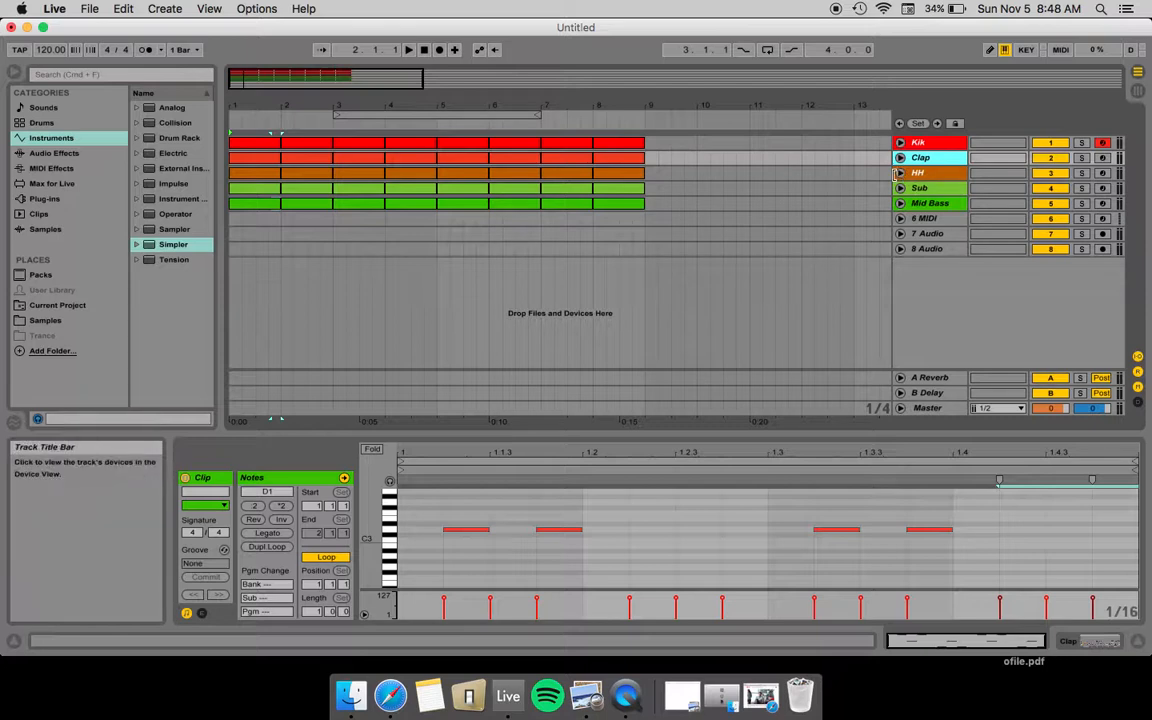
- Select the Kik through Mid Bass tracks, unfold them and lower their volumes together to -3.6 dB
{"action": "left_click", "coordinate": [916, 145]}
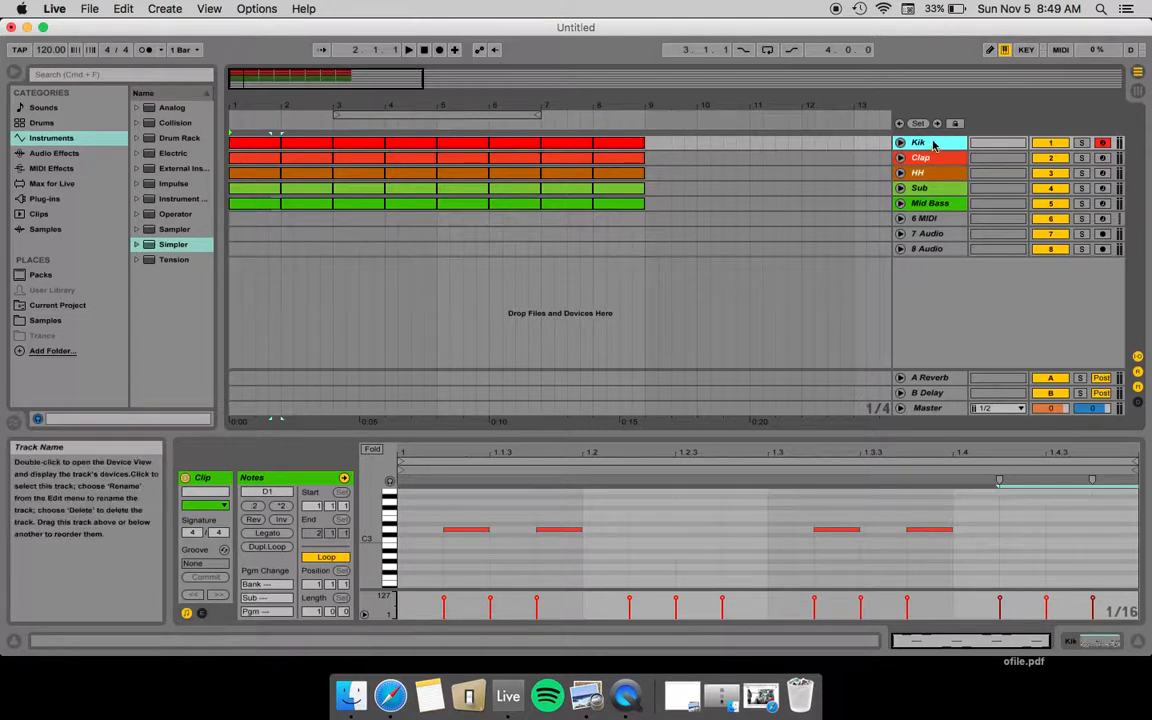
{"action": "left_click", "coordinate": [935, 205], "text": "shift"}
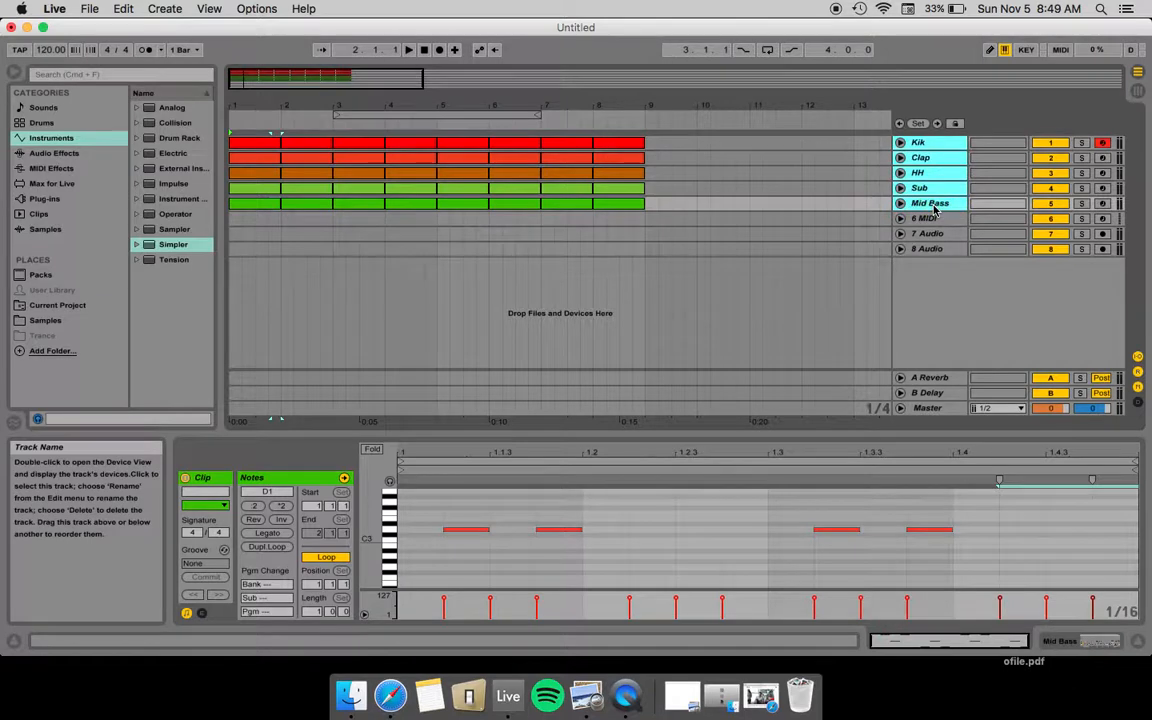
{"action": "left_click", "coordinate": [900, 143]}
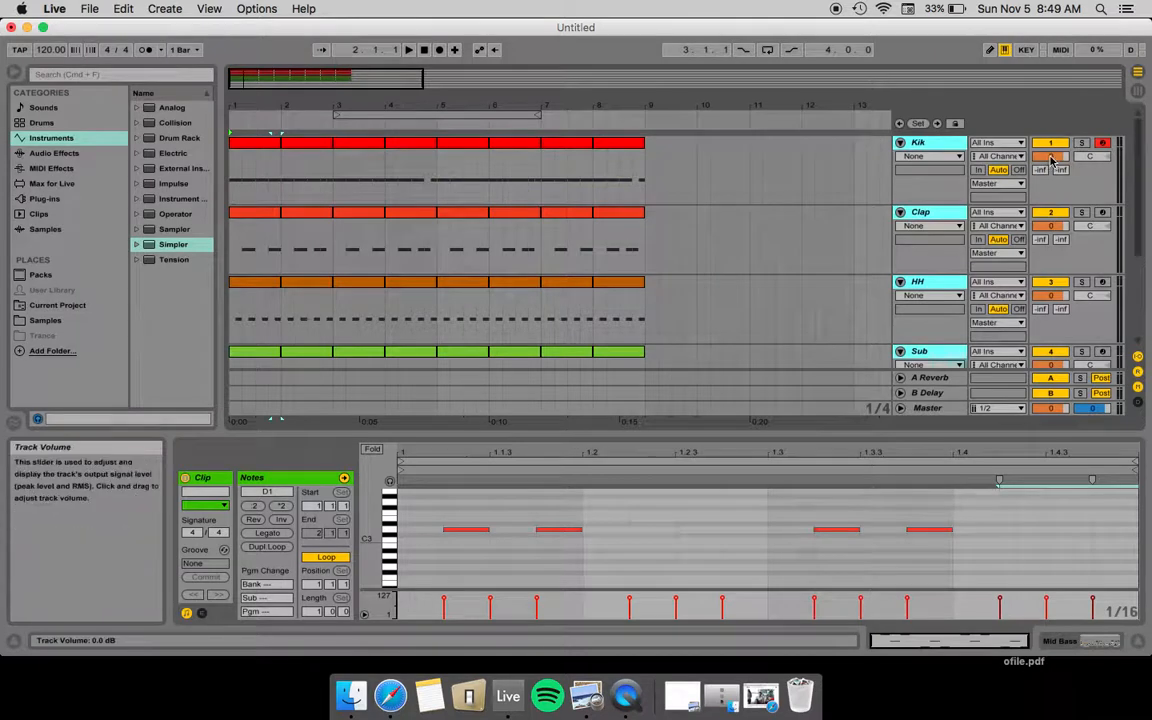
{"action": "left_click_drag", "start_coordinate": [1051, 158], "coordinate": [1051, 173]}
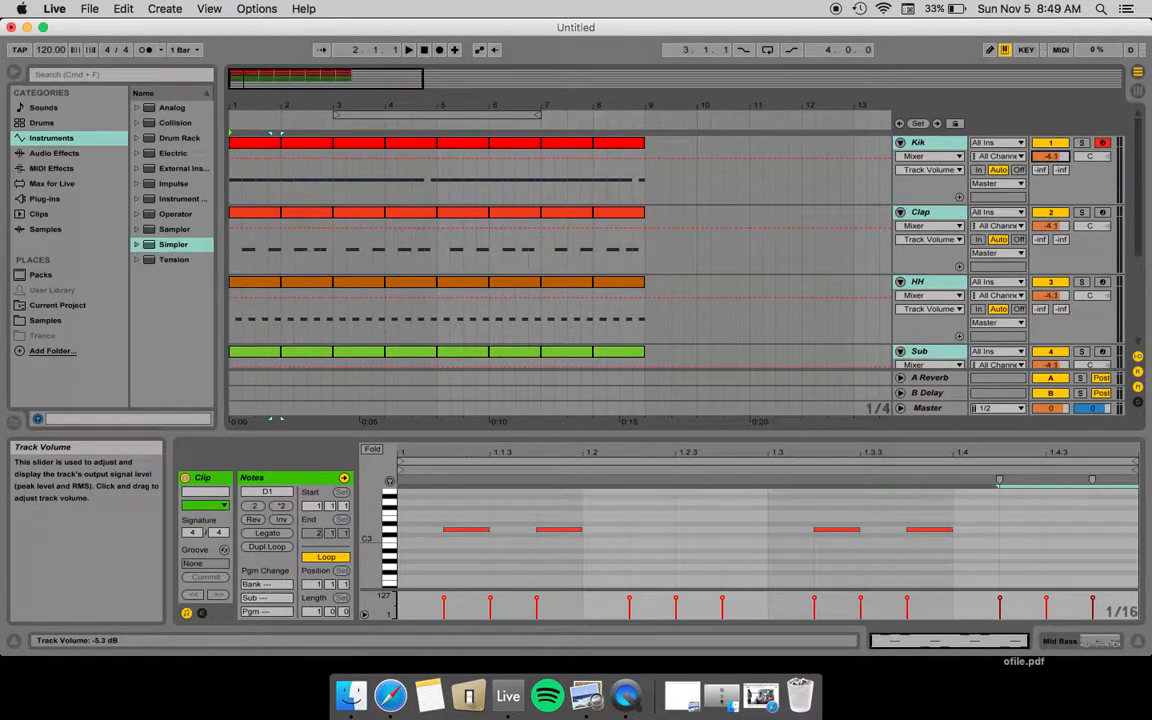
{"action": "left_click", "coordinate": [804, 229]}
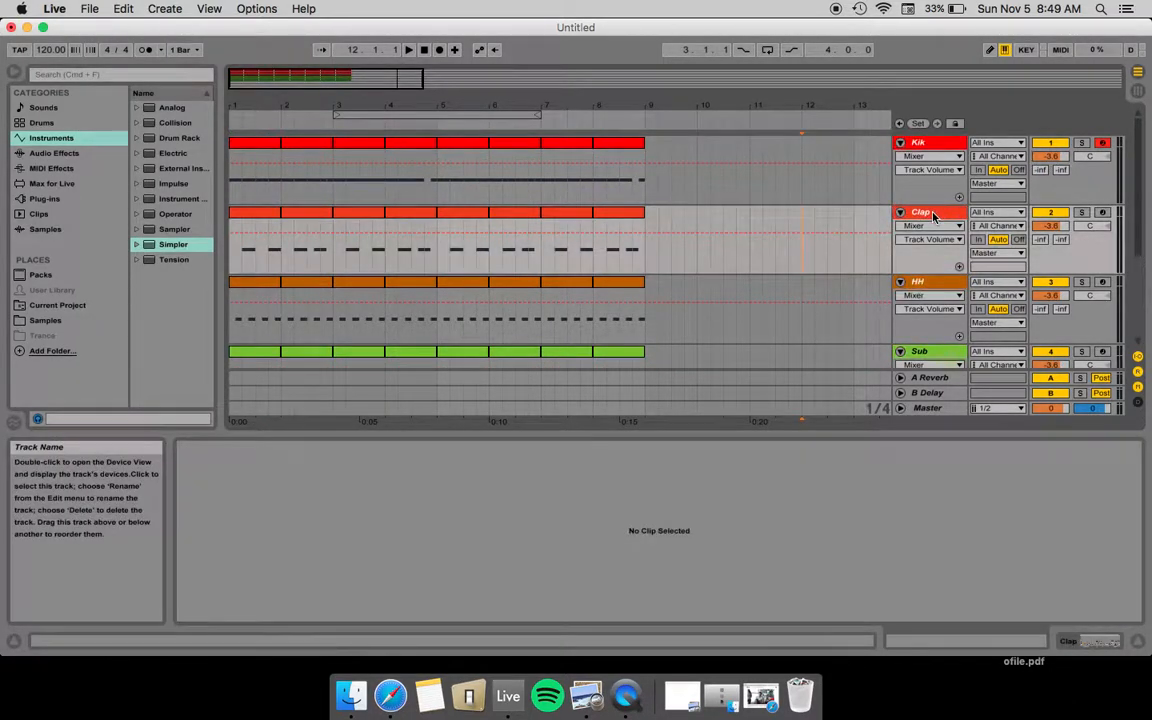
- Set the Clap track volume to -7.2 dB and the HH track volume to -1.4 dB
{"action": "left_click", "coordinate": [933, 216]}
{"action": "left_click_drag", "start_coordinate": [1051, 227], "coordinate": [1051, 241]}
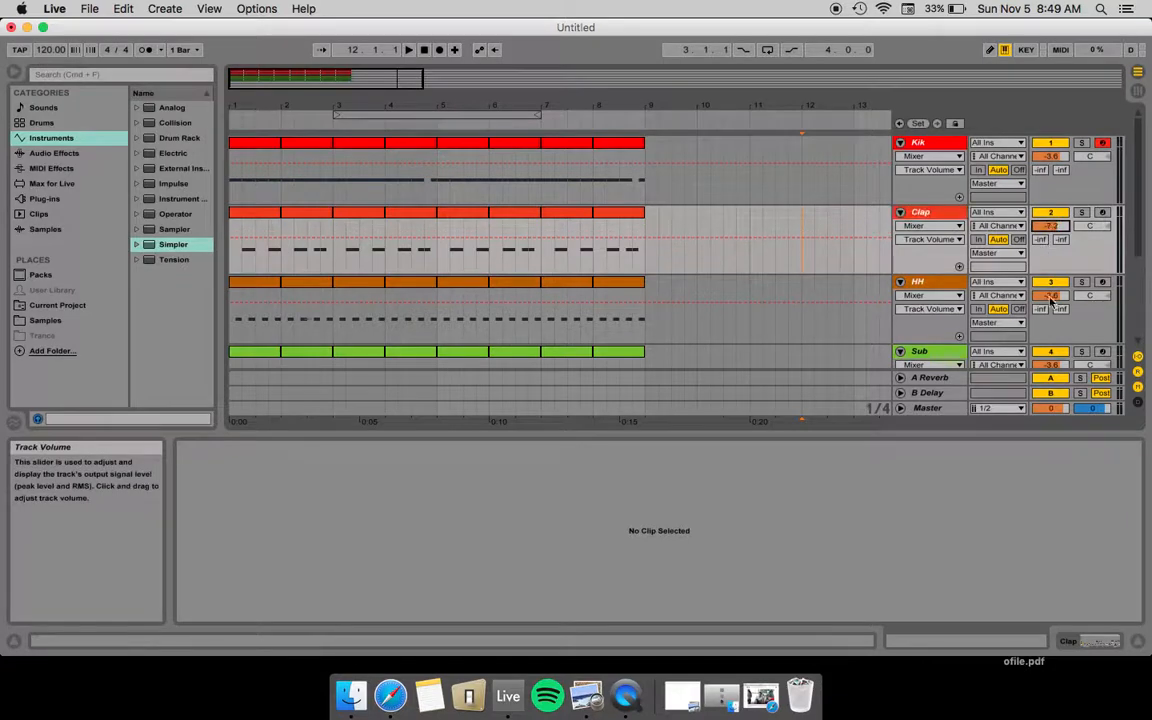
{"action": "left_click_drag", "start_coordinate": [1051, 298], "coordinate": [1051, 290]}
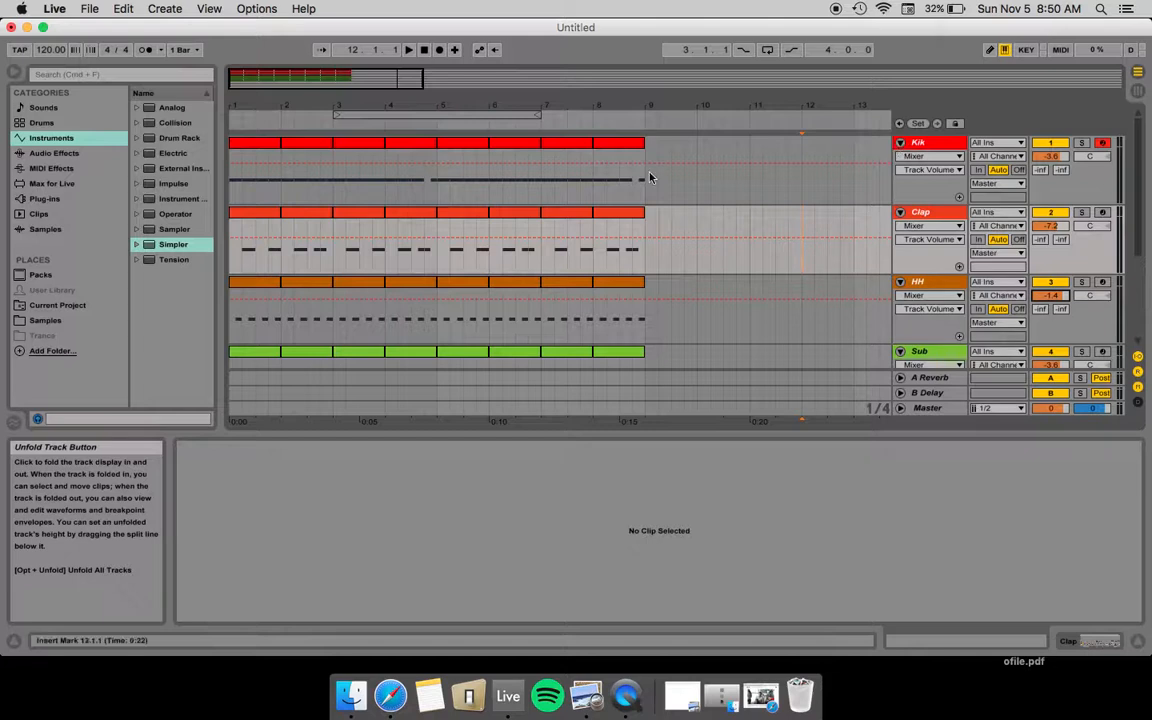
- Hide the browser and fold the Kik, Clap, HH, Sub and Mid Bass tracks
{"action": "left_click", "coordinate": [55, 153]}
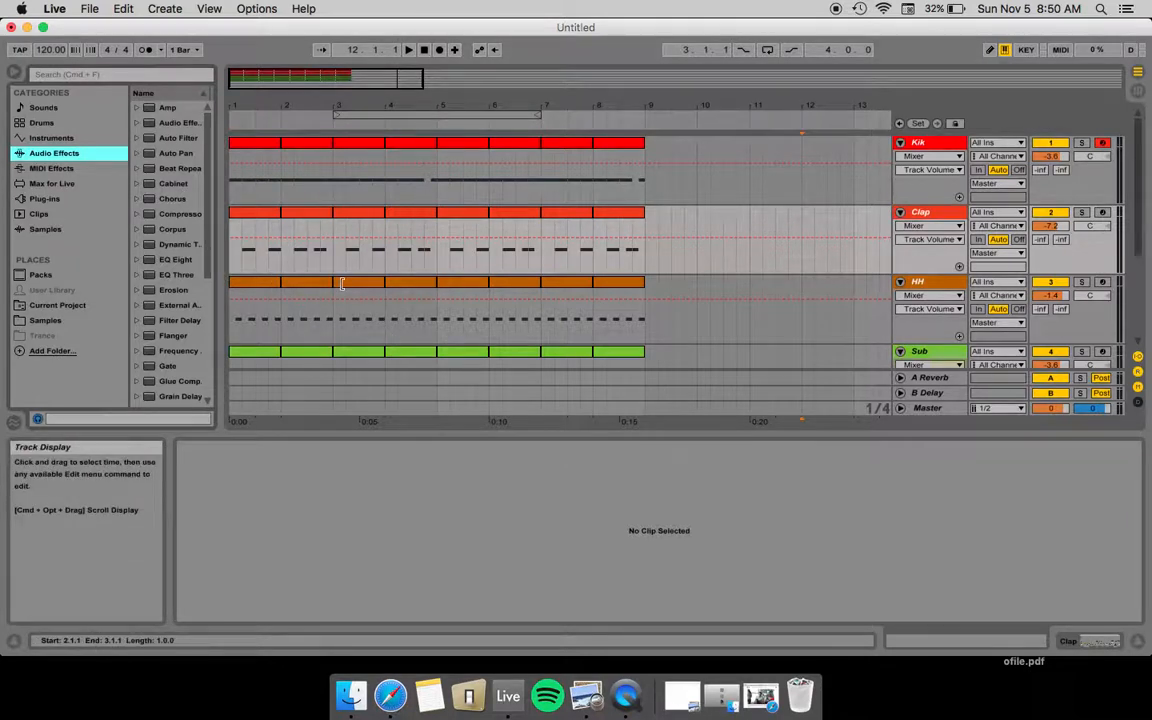
{"action": "left_click", "coordinate": [15, 73]}
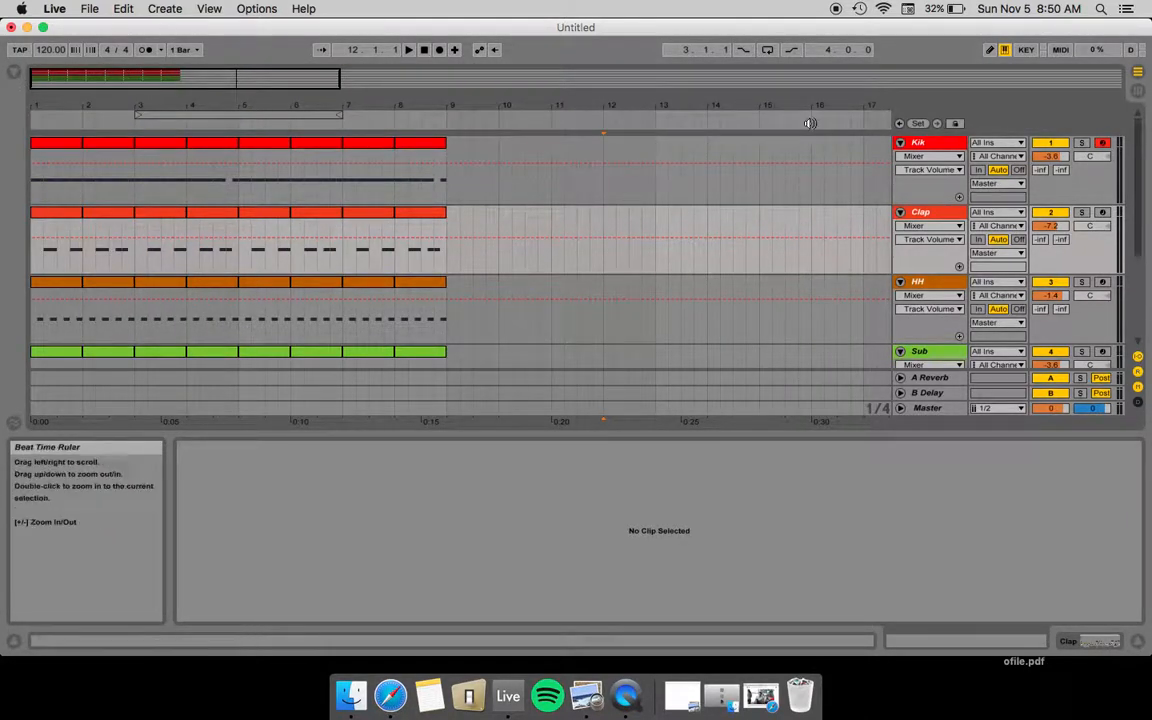
{"action": "left_click", "coordinate": [900, 143]}
{"action": "left_click", "coordinate": [900, 157]}
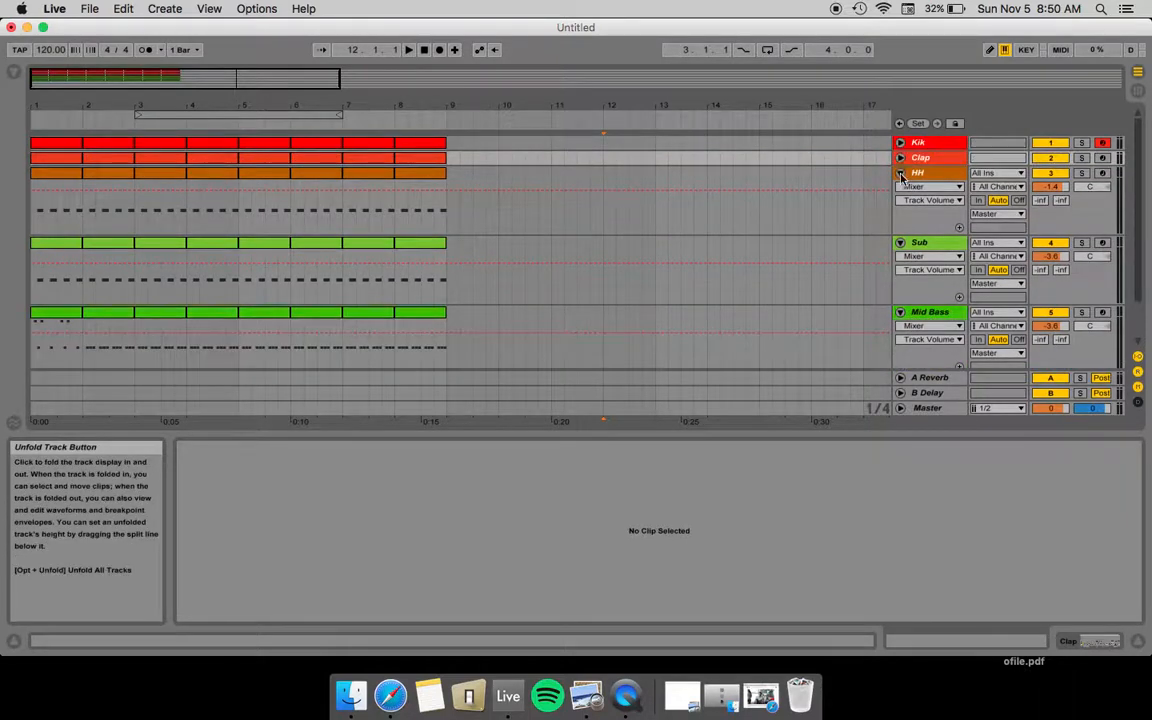
{"action": "left_click", "coordinate": [900, 172]}
{"action": "left_click", "coordinate": [900, 188]}
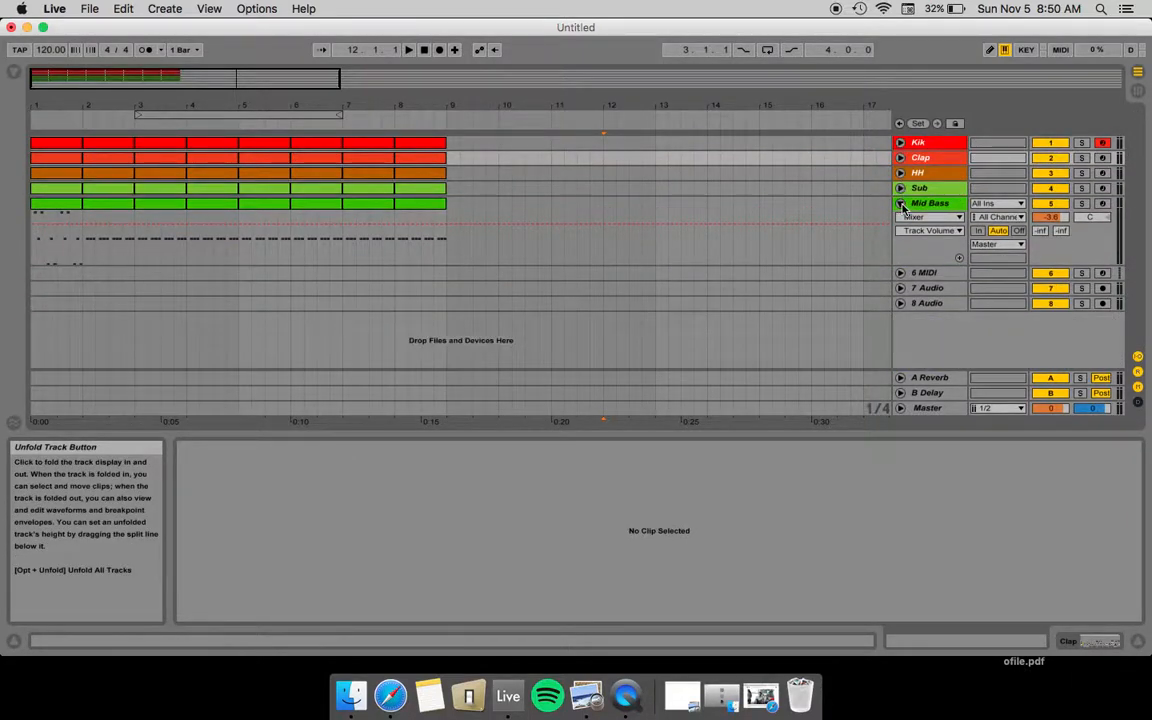
{"action": "left_click", "coordinate": [900, 203]}
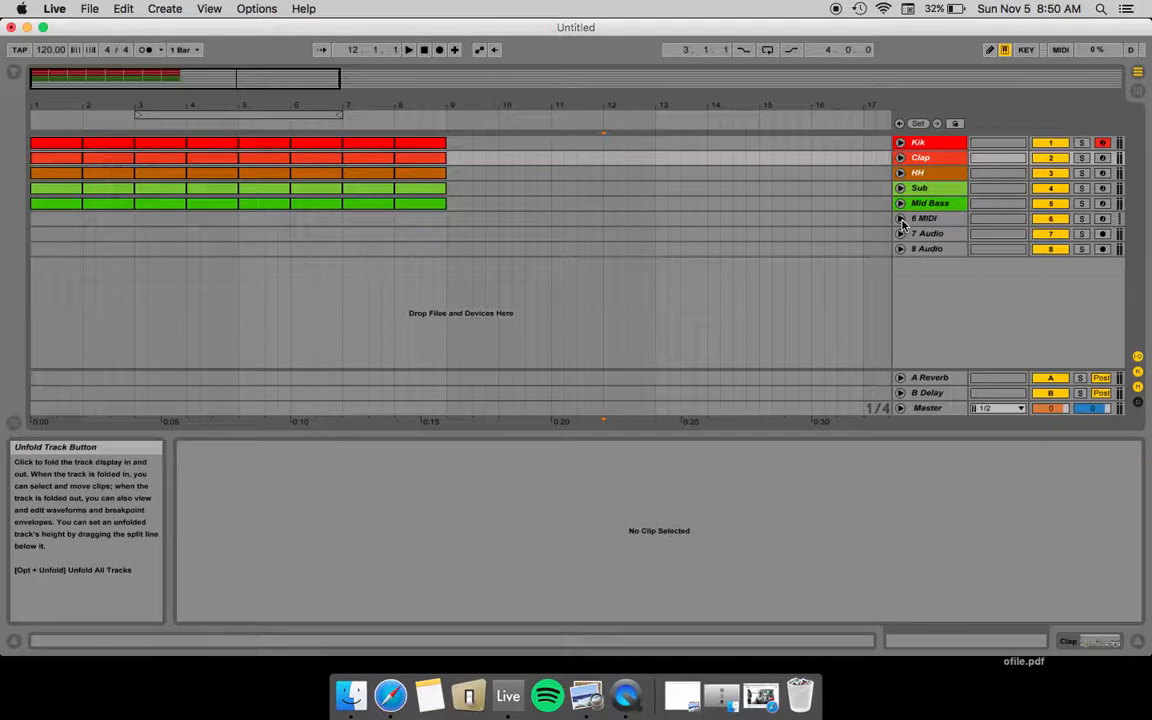
{"action": "left_click", "coordinate": [608, 163]}
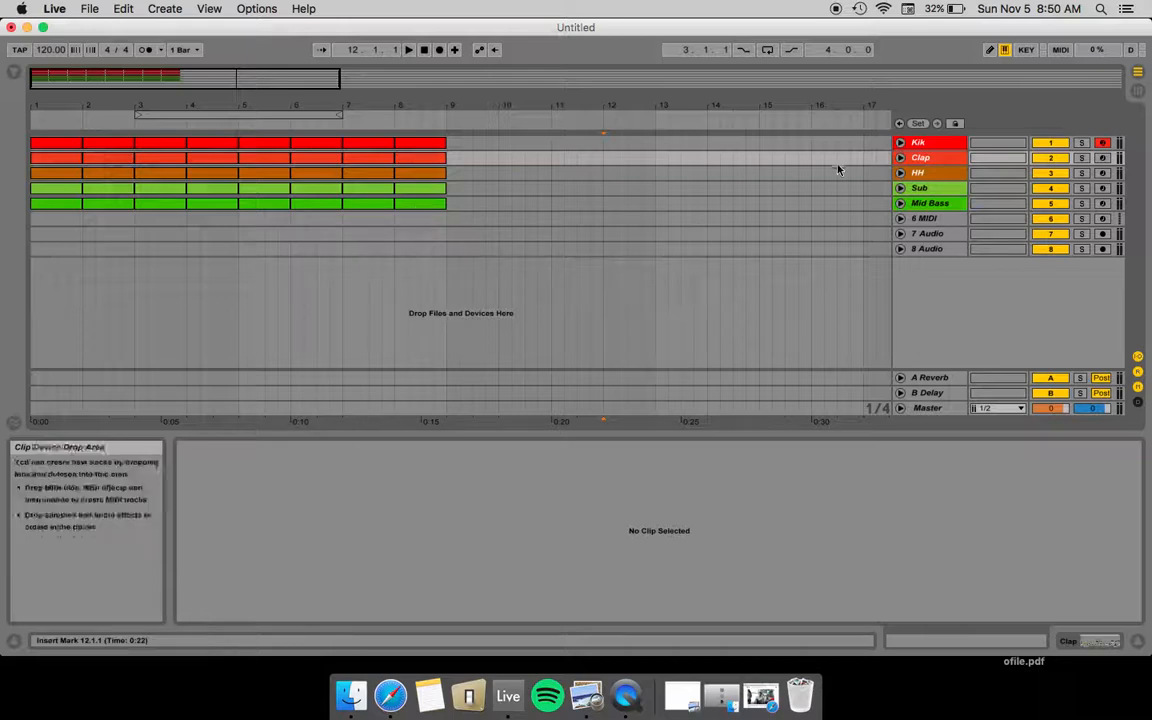
{"action": "left_click", "coordinate": [943, 146]}
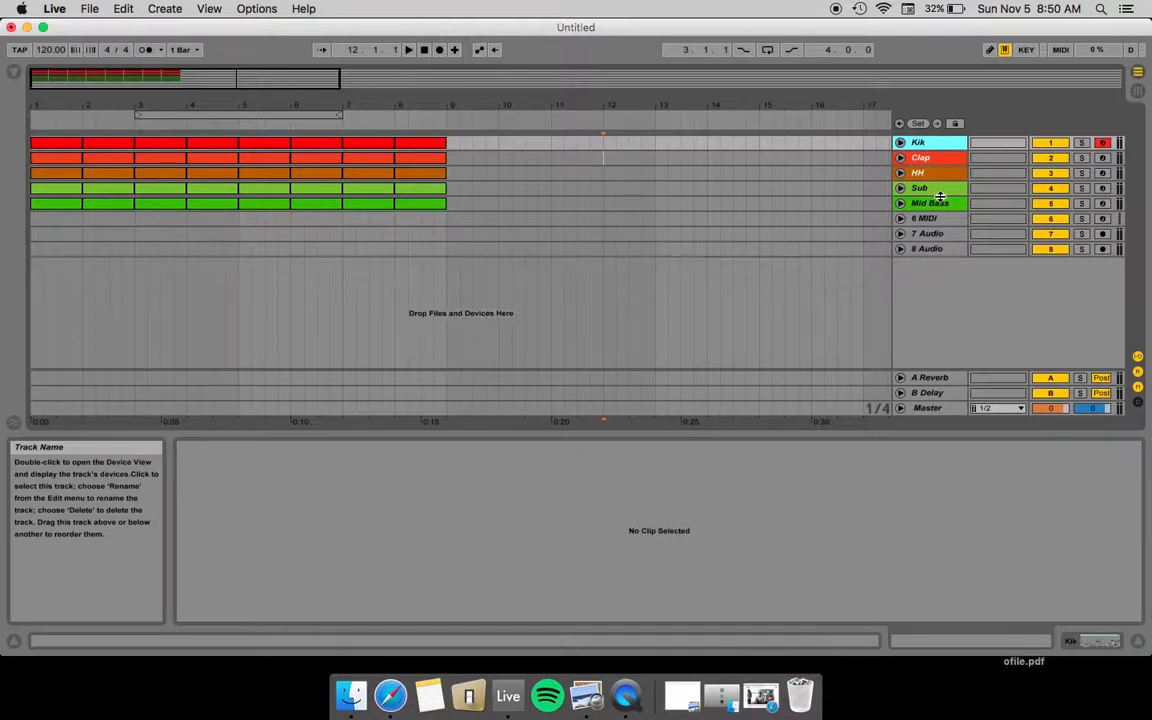
{"action": "left_click", "coordinate": [934, 189]}
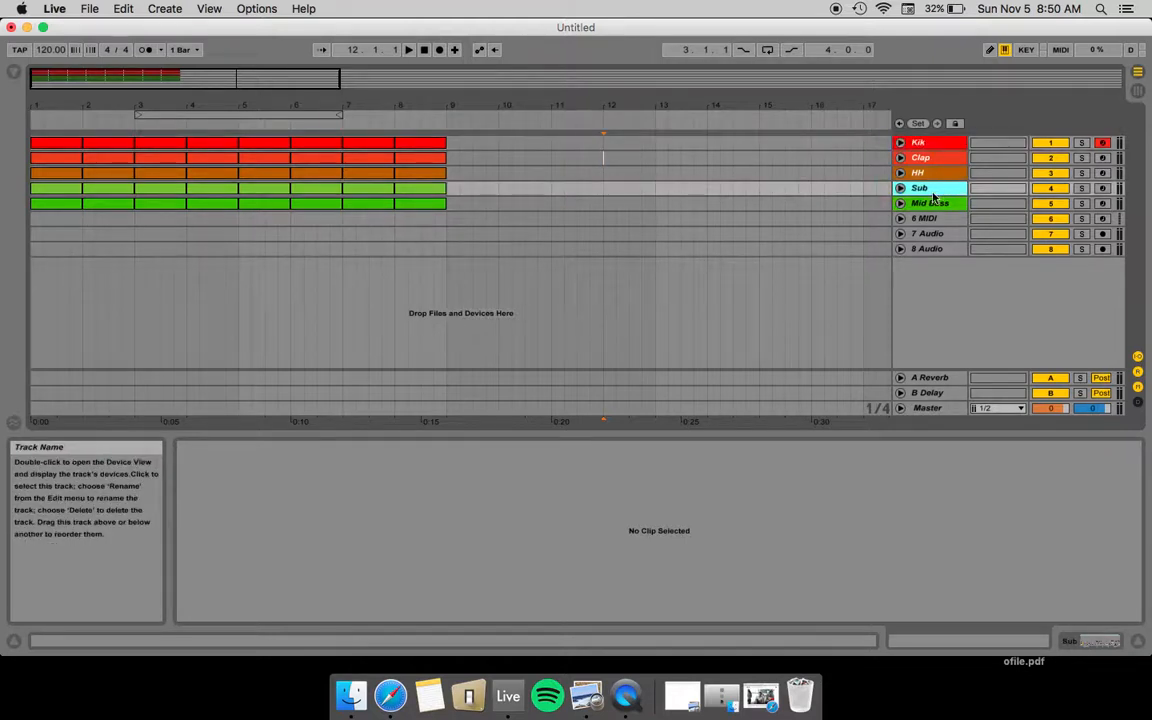
{"action": "left_click", "coordinate": [920, 202]}
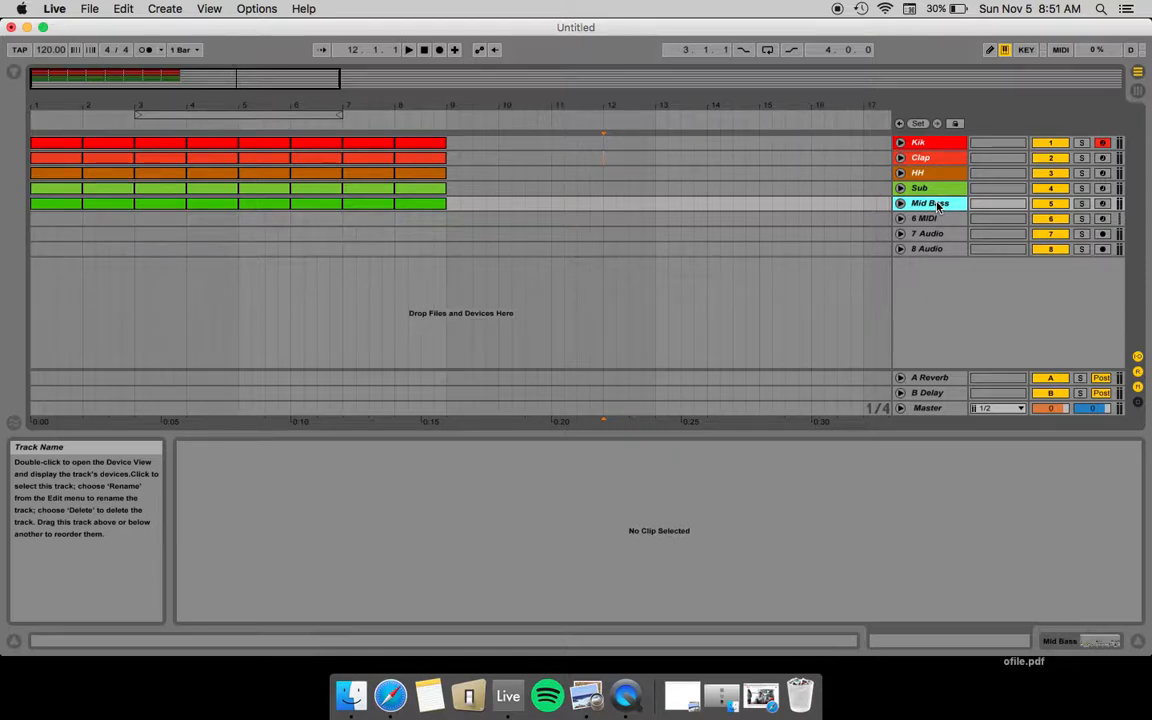
- Rename the 8 Audio track to "Ref Track"
{"action": "left_click", "coordinate": [928, 250]}
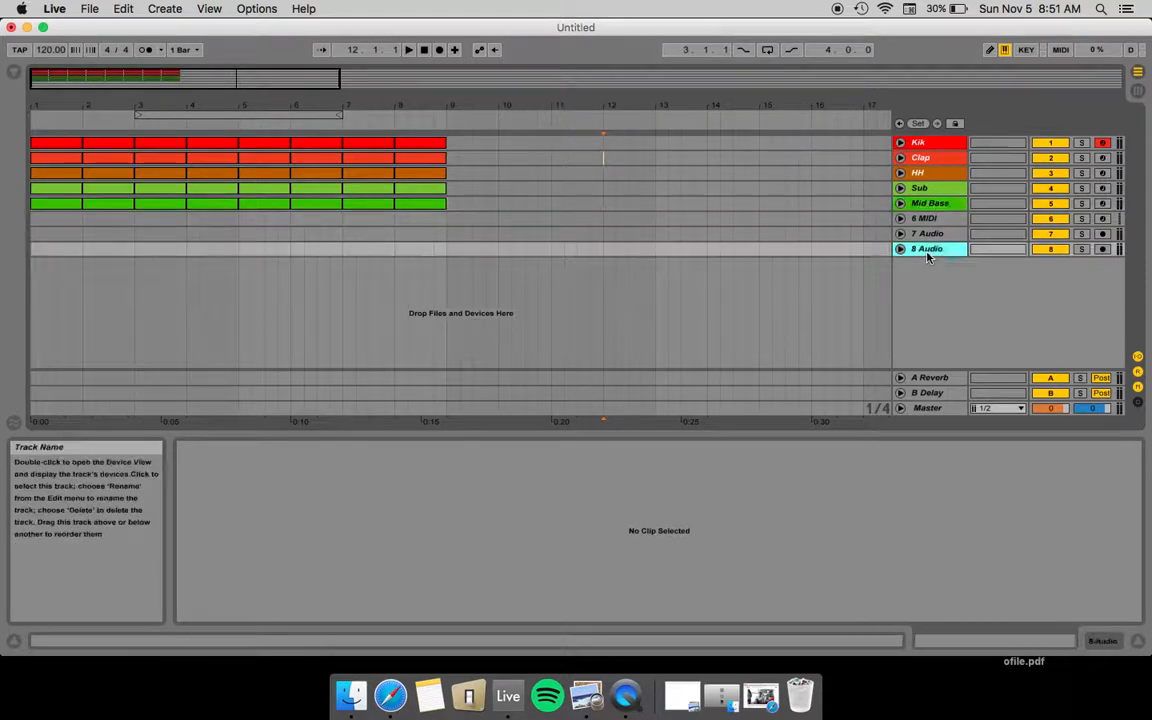
{"action": "right_click", "coordinate": [928, 250]}
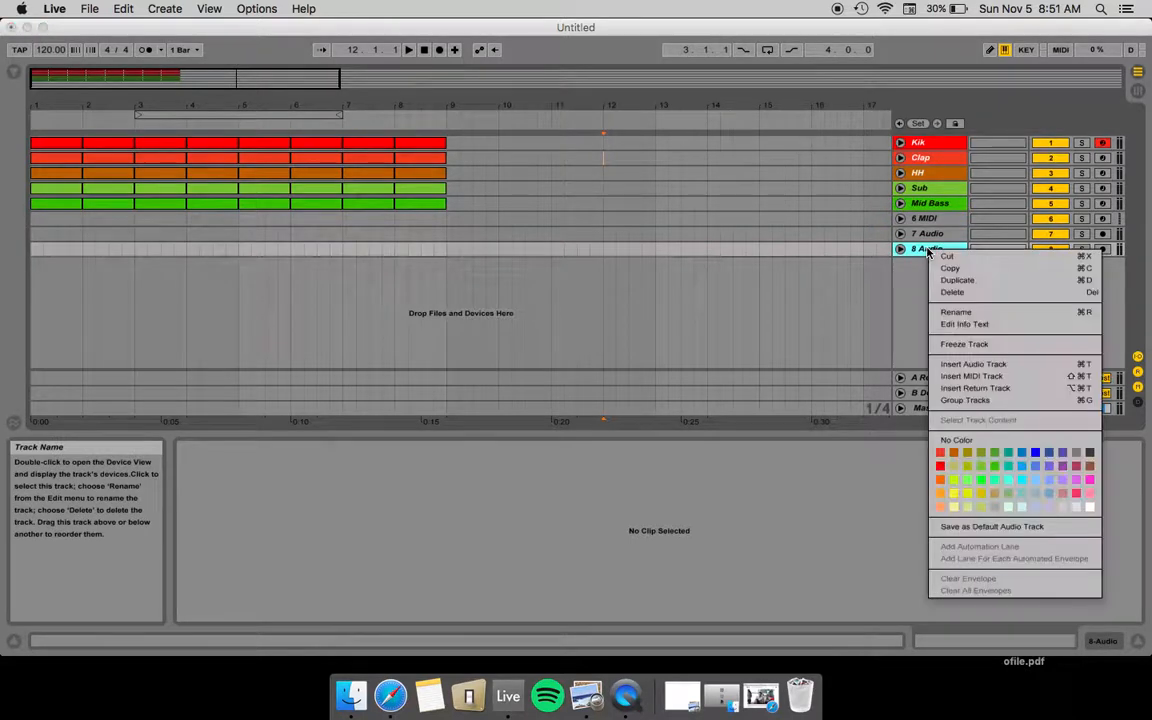
{"action": "left_click", "coordinate": [953, 311]}
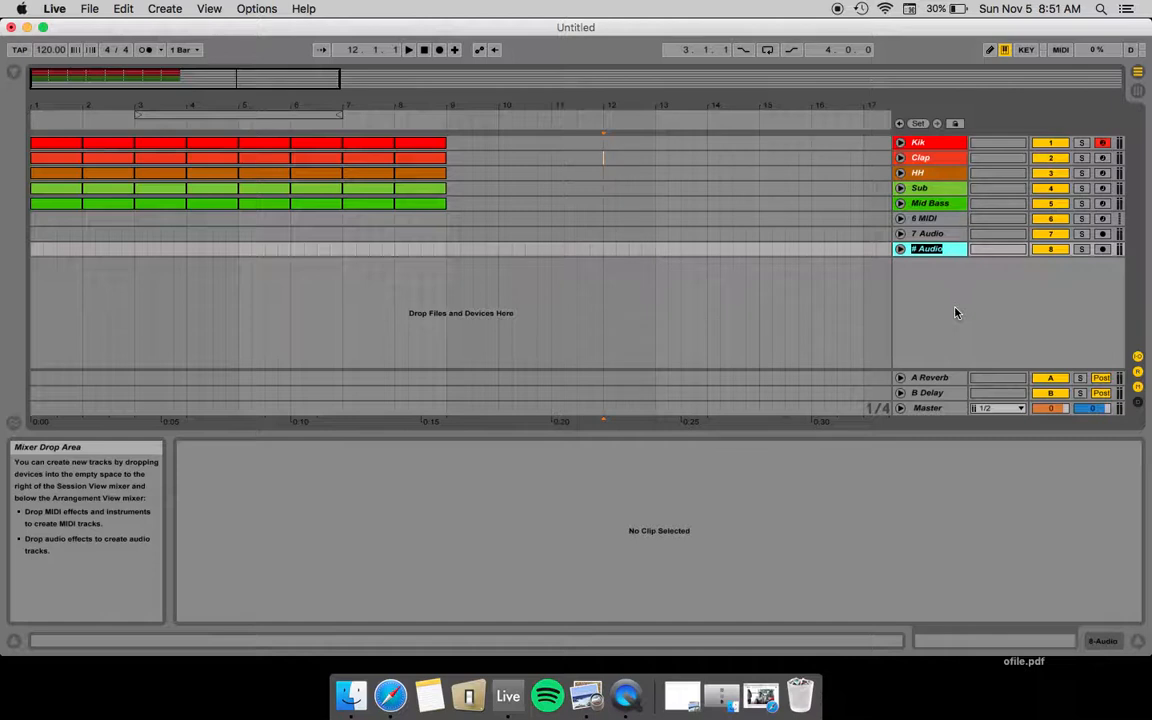
{"action": "type", "text": "Ref"}
{"action": "key", "text": "Return"}
{"action": "type", "text": "Track"}
{"action": "key", "text": "Return"}
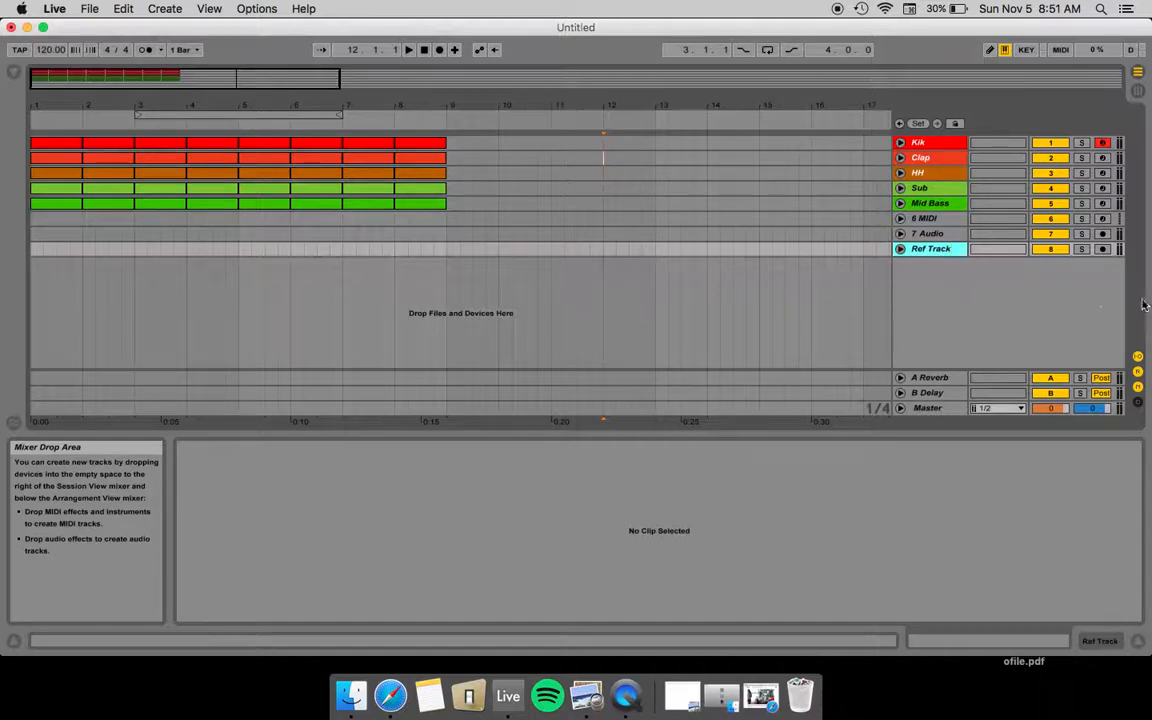
- Deactivate the Ref Track, then switch its solo on and off to alternate between it and the other tracks, leaving solo off
{"action": "left_click", "coordinate": [1050, 249]}
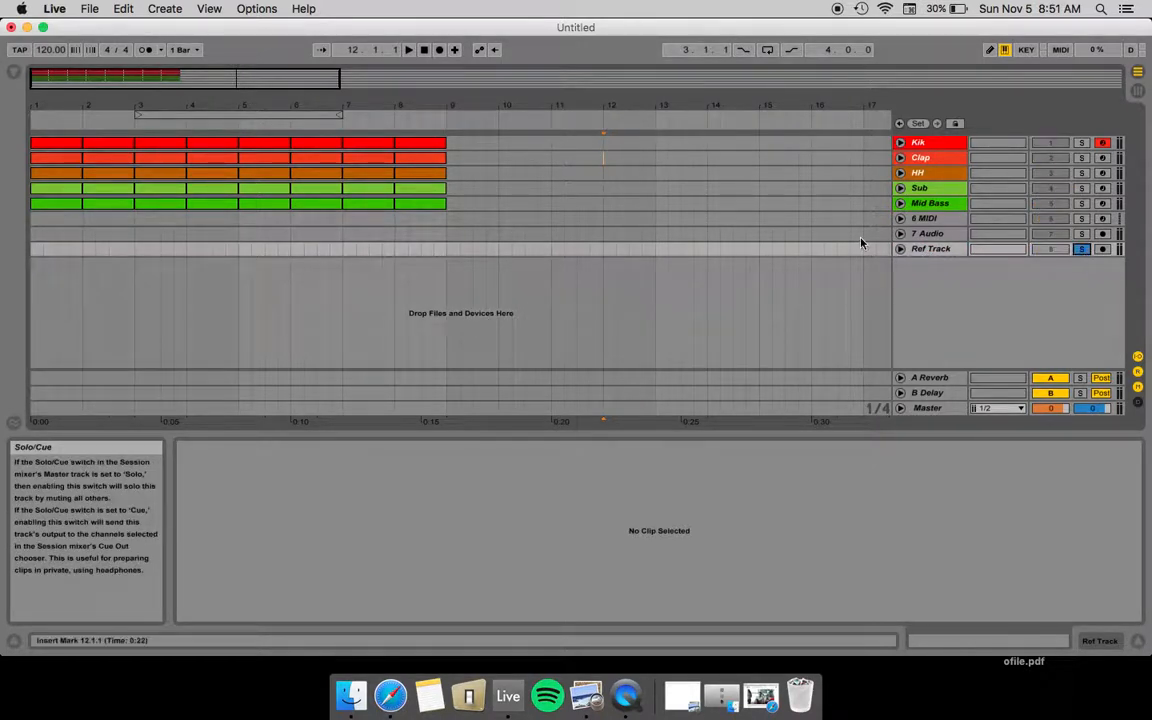
{"action": "left_click", "coordinate": [1081, 250]}
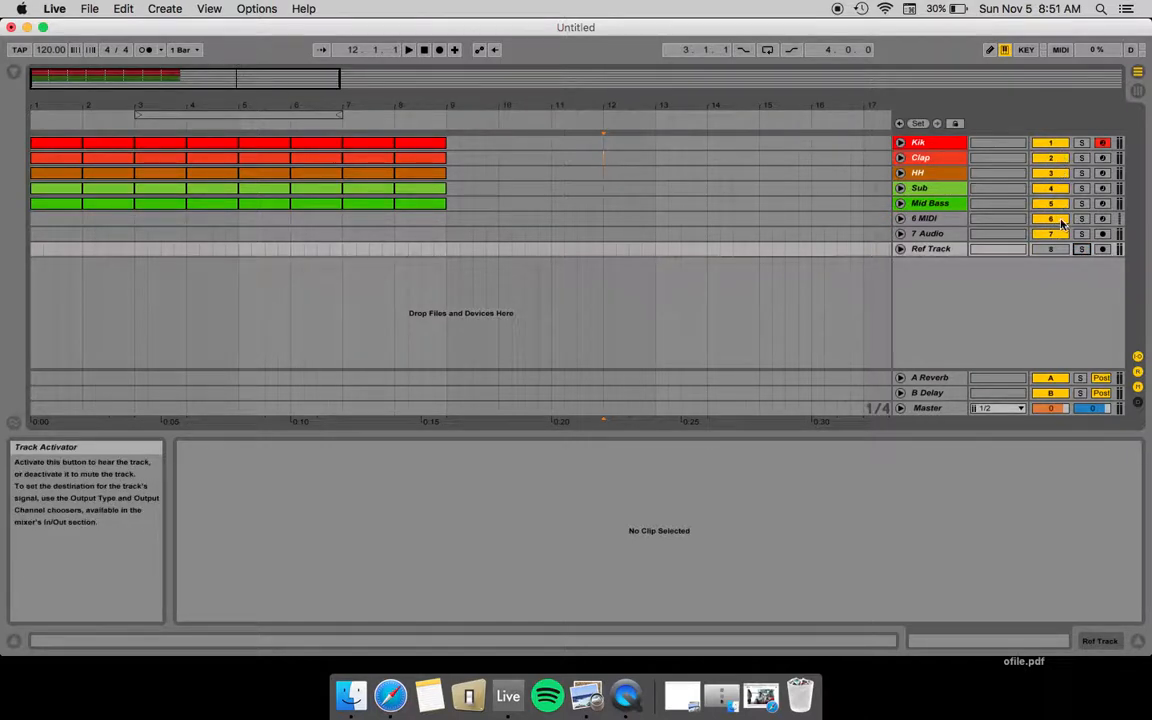
{"action": "left_click", "coordinate": [1081, 250]}
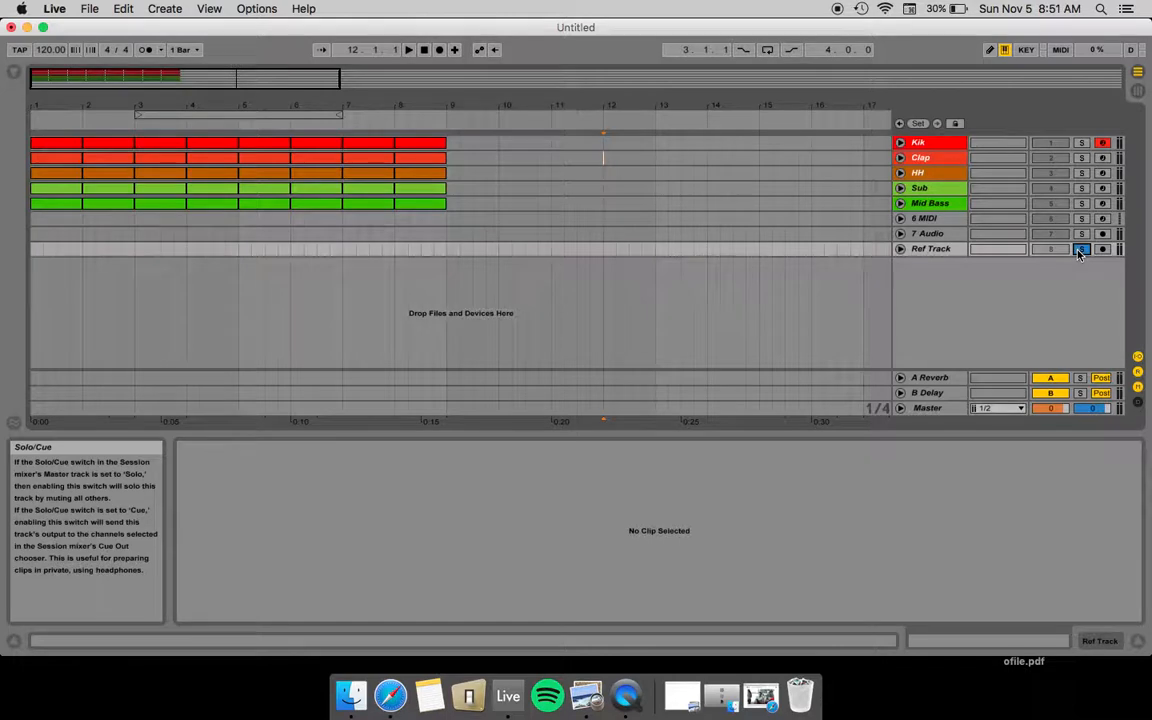
{"action": "left_click", "coordinate": [1081, 250]}
{"action": "left_click", "coordinate": [1081, 250]}
{"action": "left_click", "coordinate": [1081, 250]}
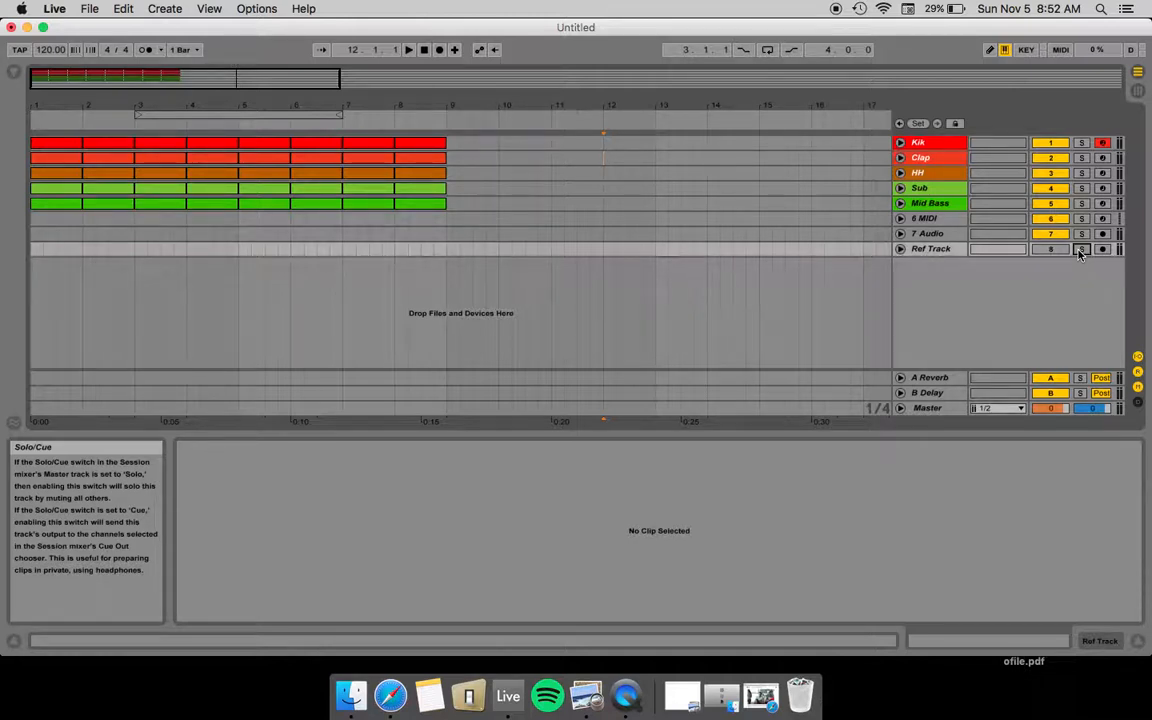
- Try soloing the Ref Track with its output both active and muted, ending with it muted and solo off
{"action": "left_click", "coordinate": [922, 250]}
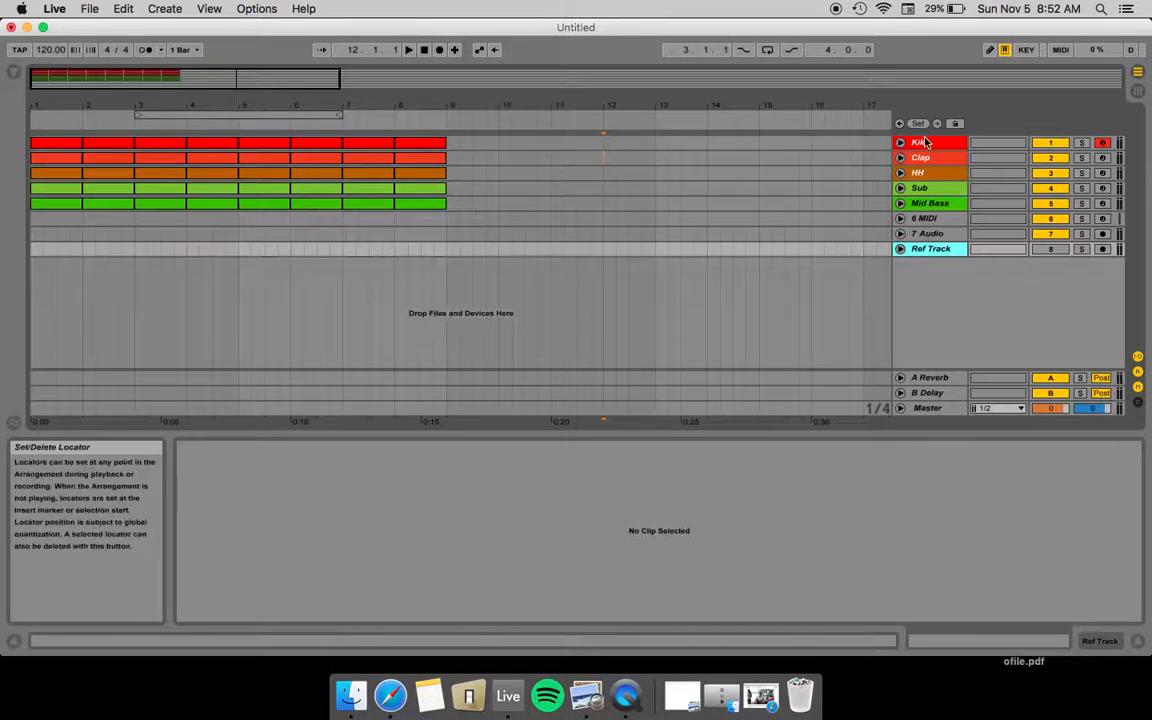
{"action": "left_click", "coordinate": [1082, 250]}
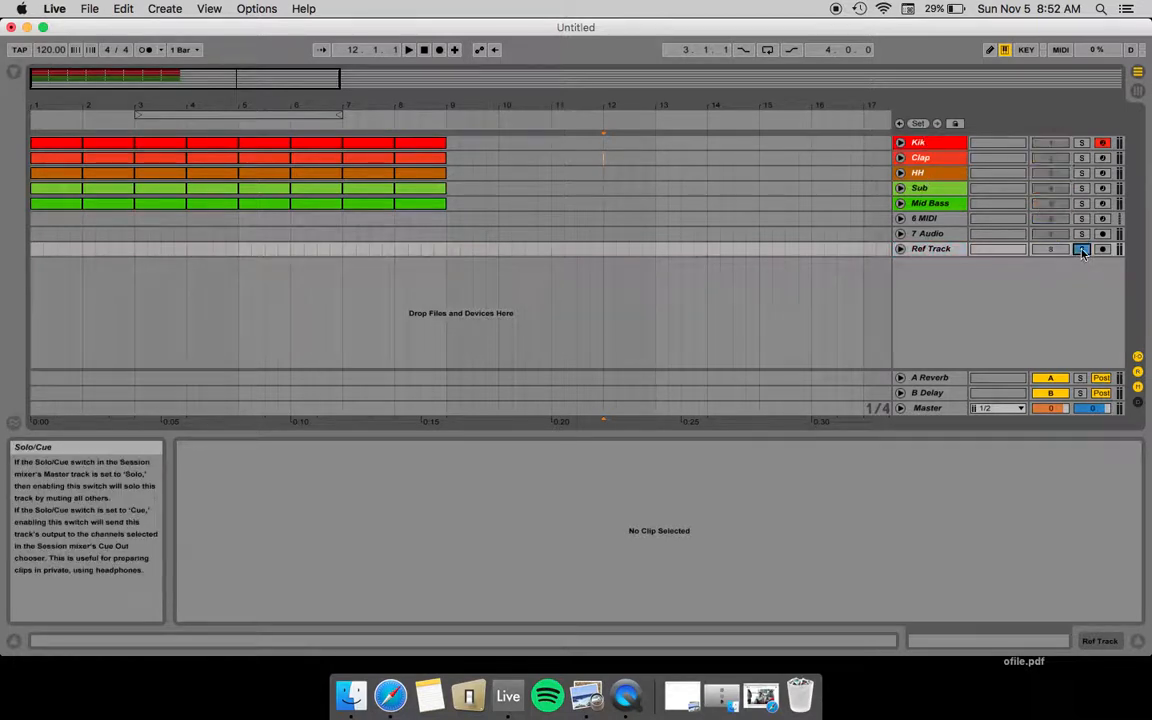
{"action": "left_click", "coordinate": [1082, 250]}
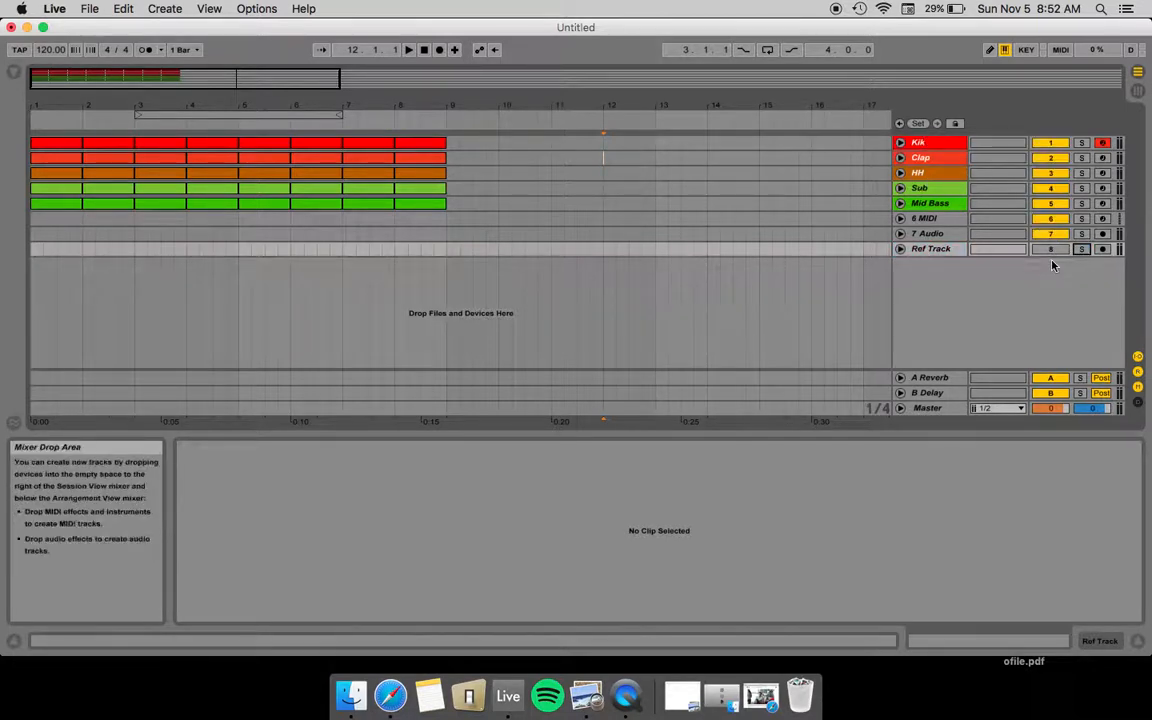
{"action": "left_click", "coordinate": [1081, 250]}
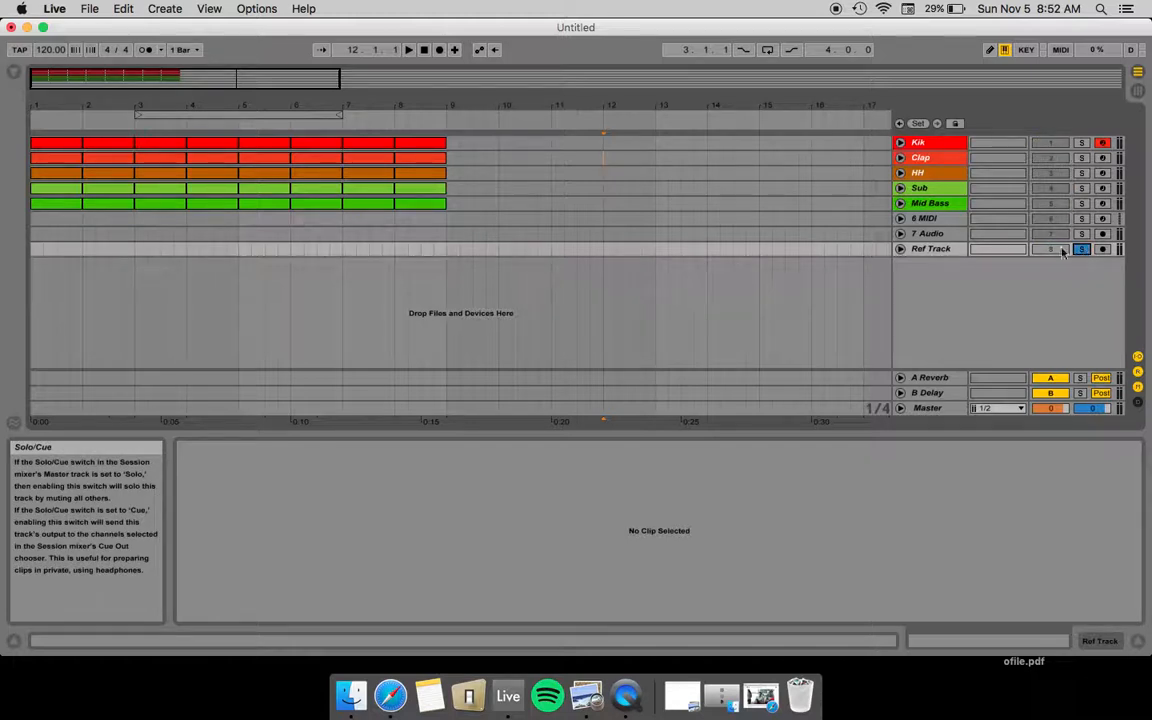
{"action": "left_click", "coordinate": [1081, 250]}
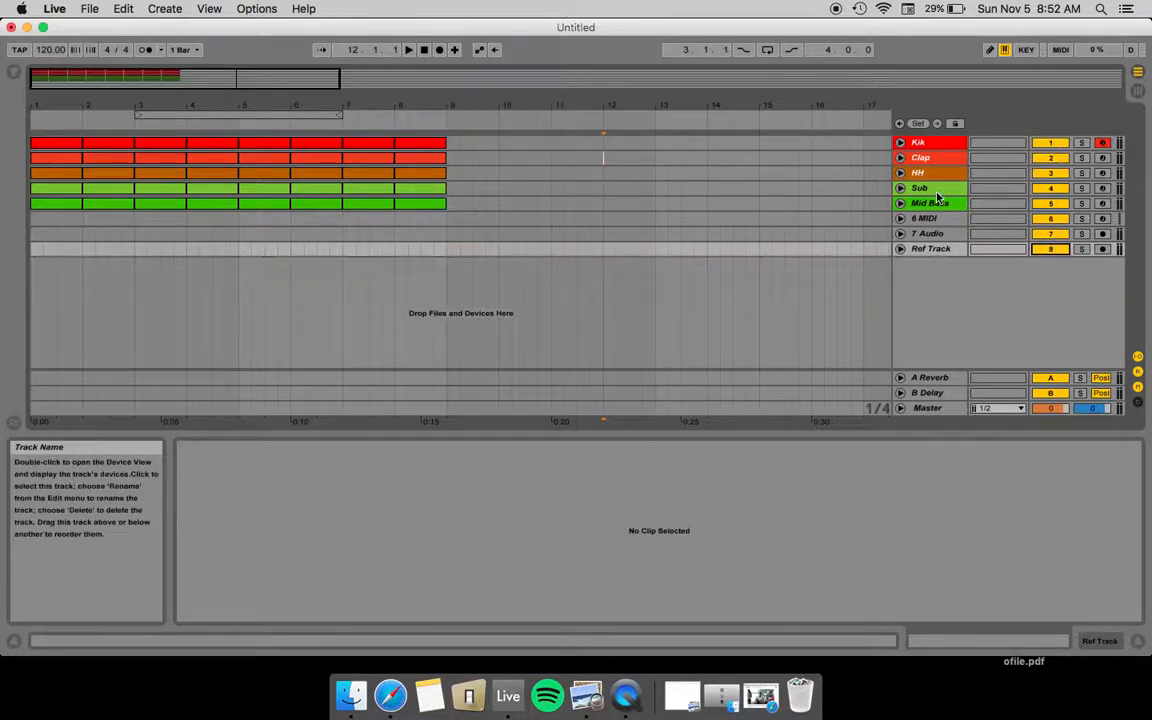
{"action": "left_click", "coordinate": [1083, 250]}
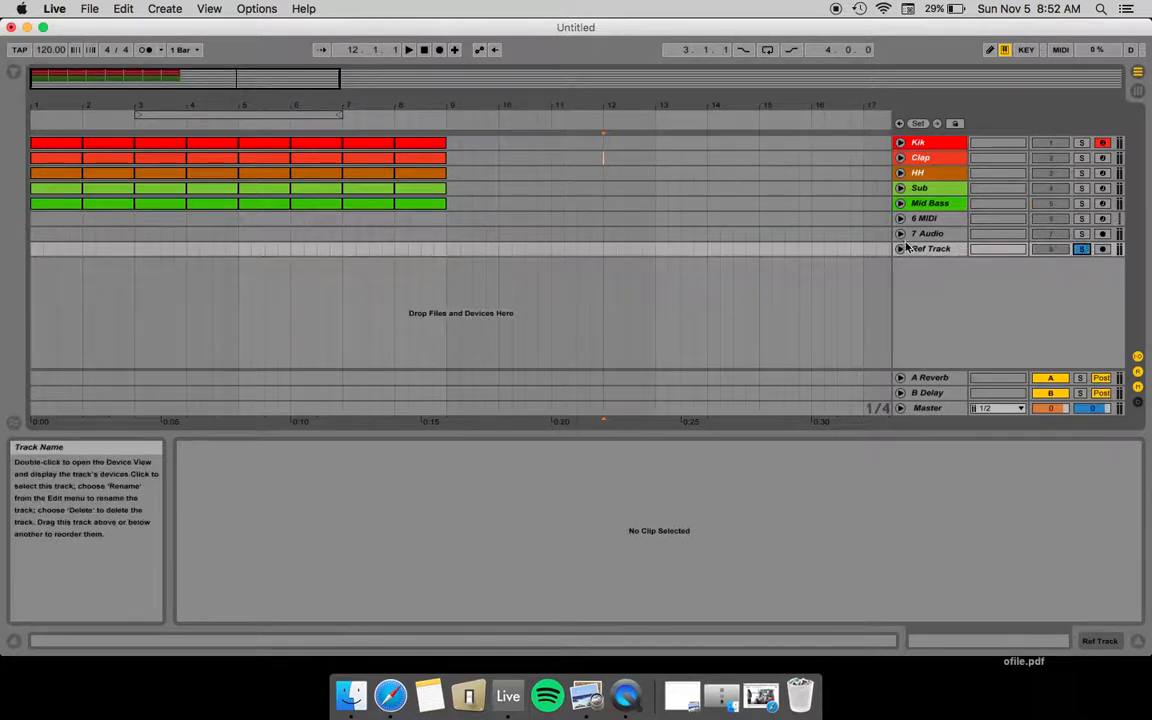
{"action": "left_click", "coordinate": [1082, 249]}
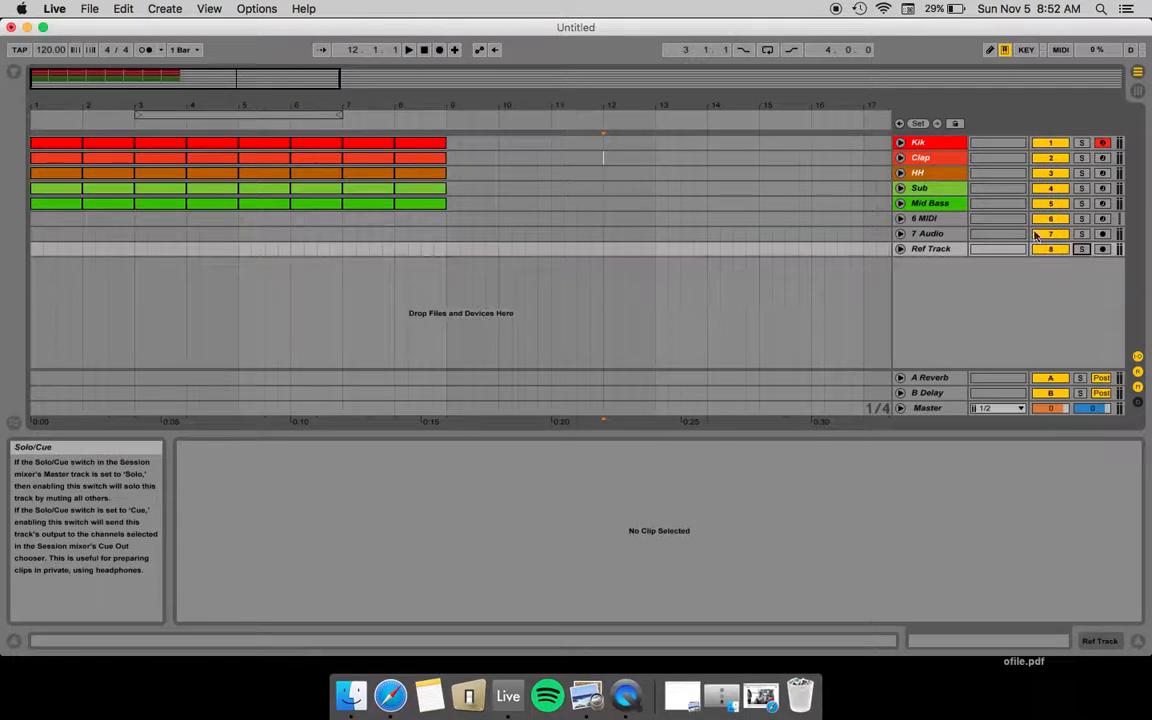
{"action": "left_click", "coordinate": [1050, 250]}
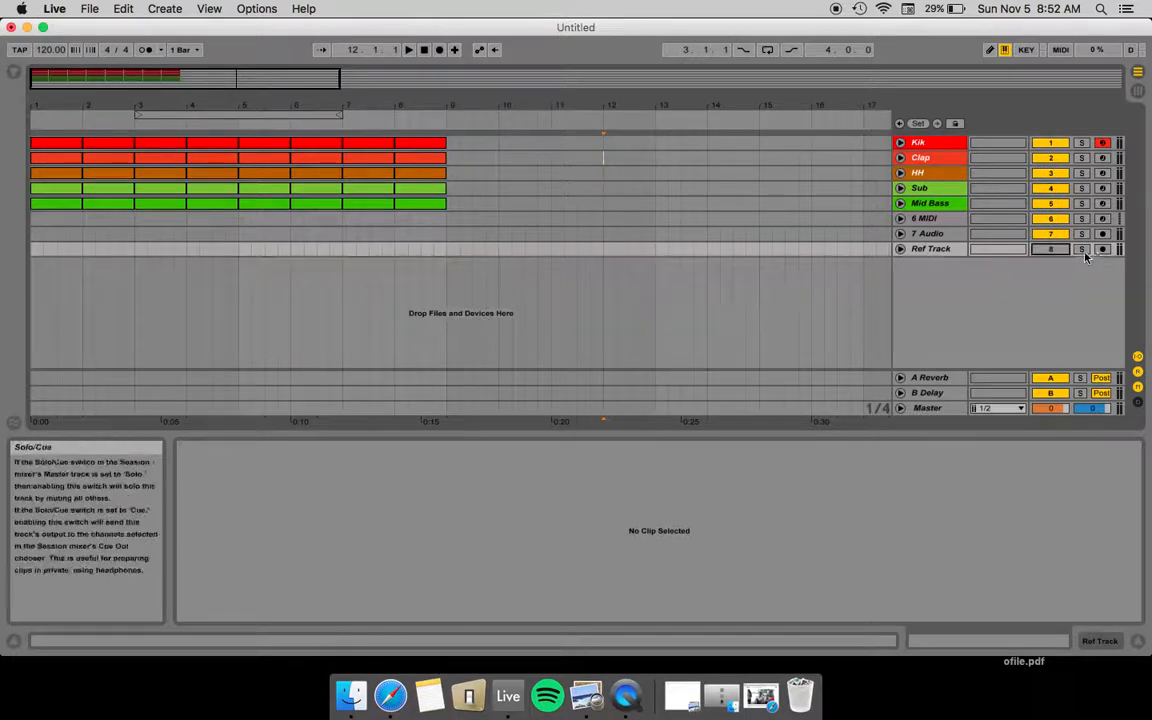
{"action": "left_click", "coordinate": [1084, 251]}
{"action": "left_click", "coordinate": [1084, 251]}
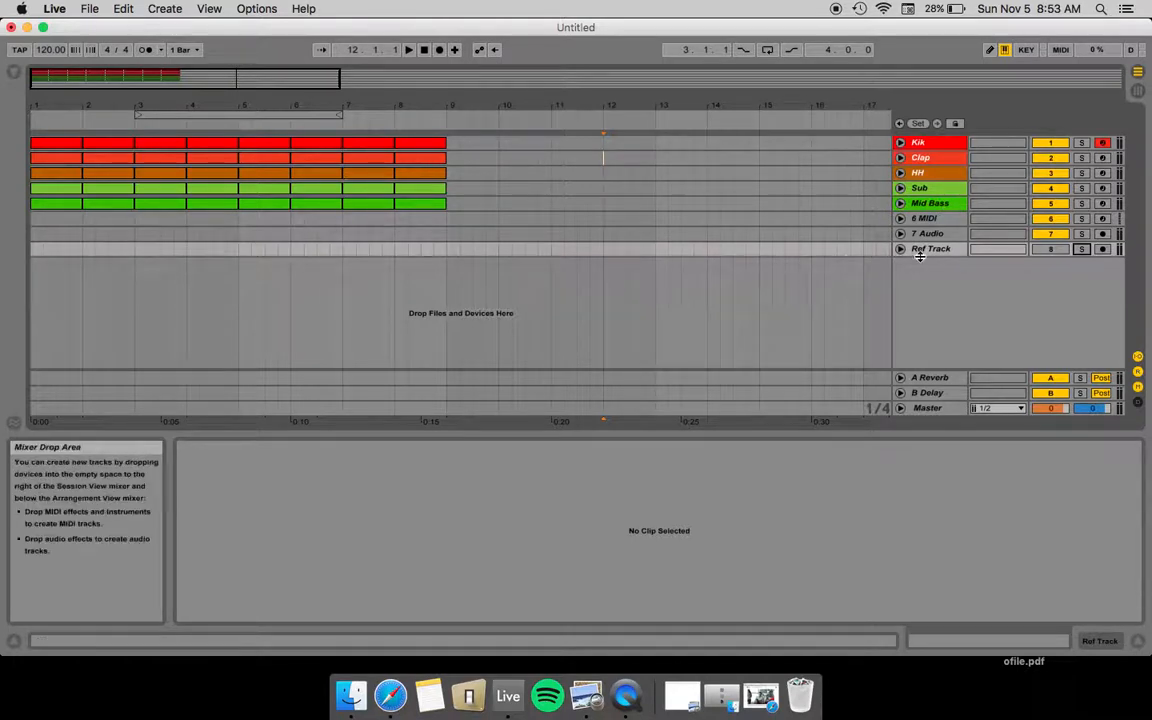
{"action": "left_click", "coordinate": [920, 157]}
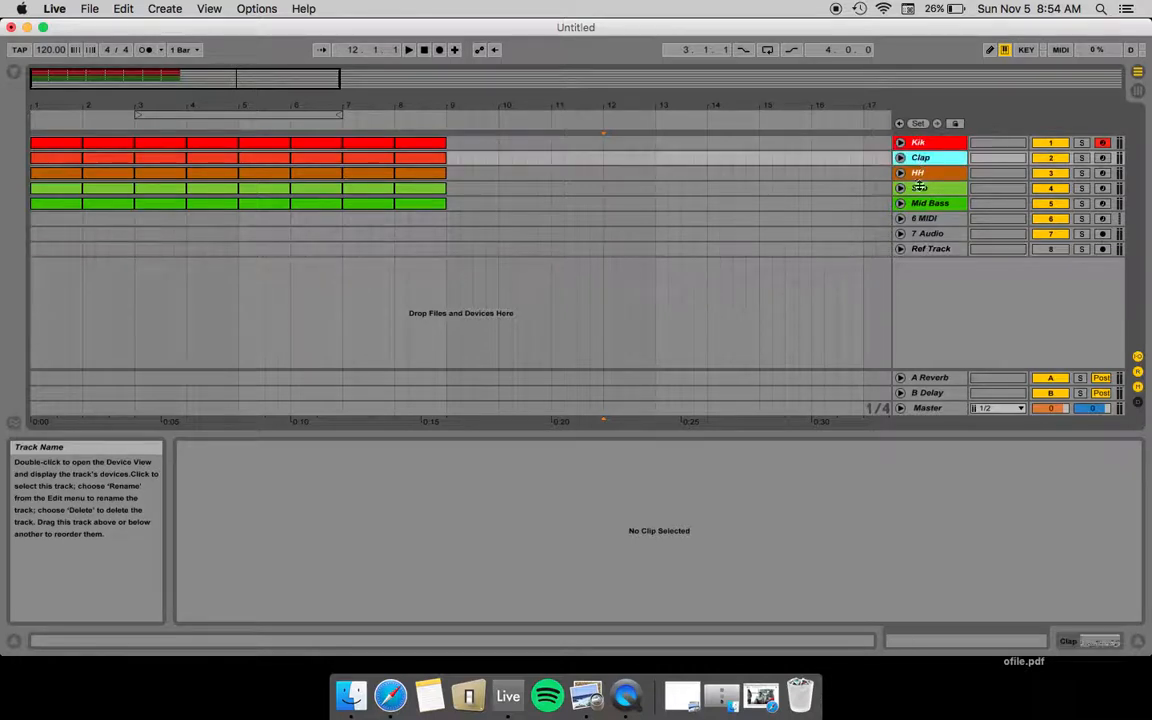
{"action": "left_click", "coordinate": [932, 249]}
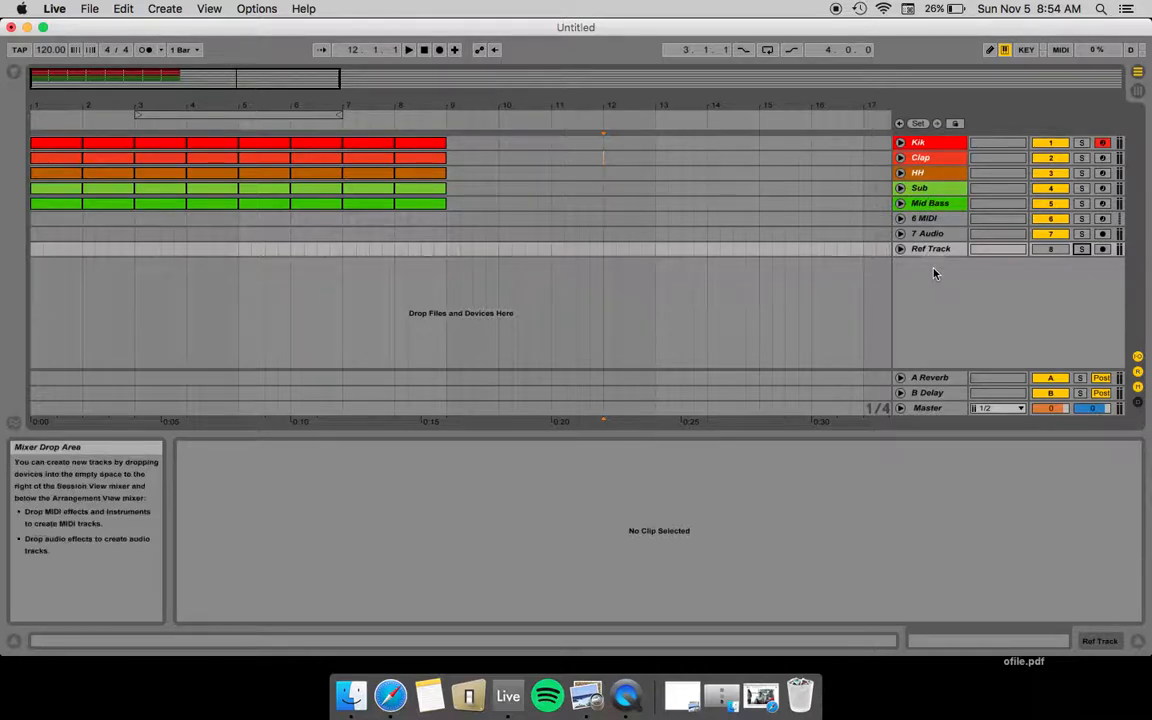
{"action": "left_click", "coordinate": [953, 252]}
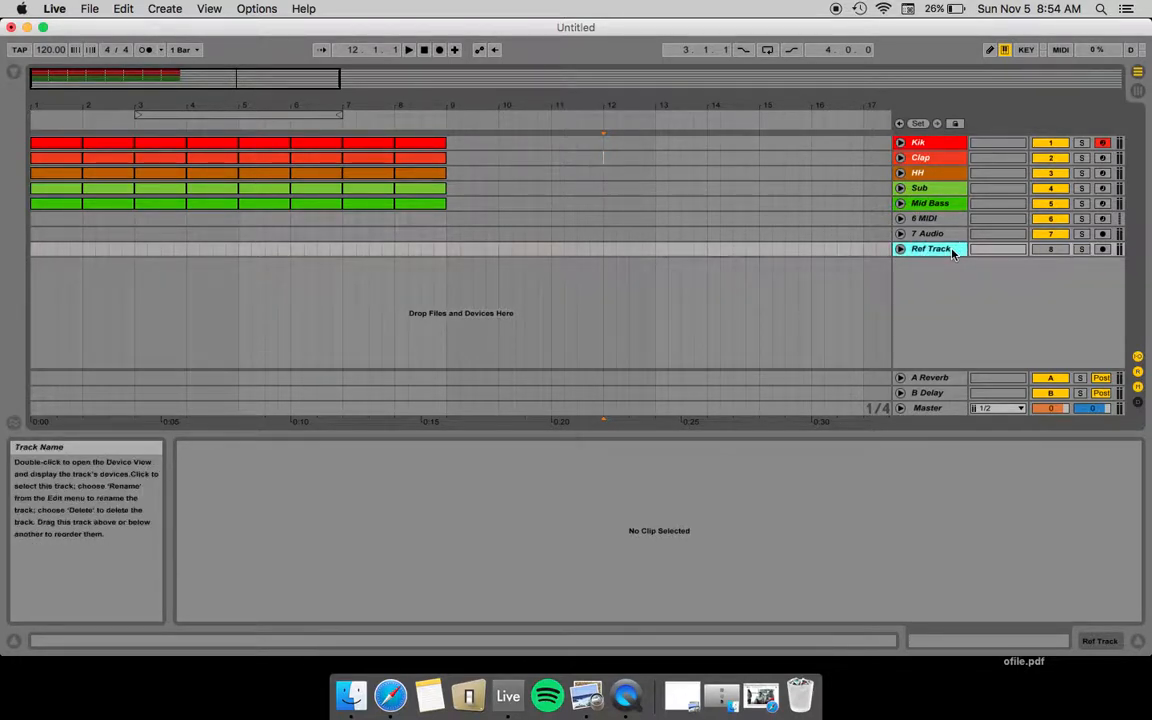
{"action": "left_click", "coordinate": [900, 188]}
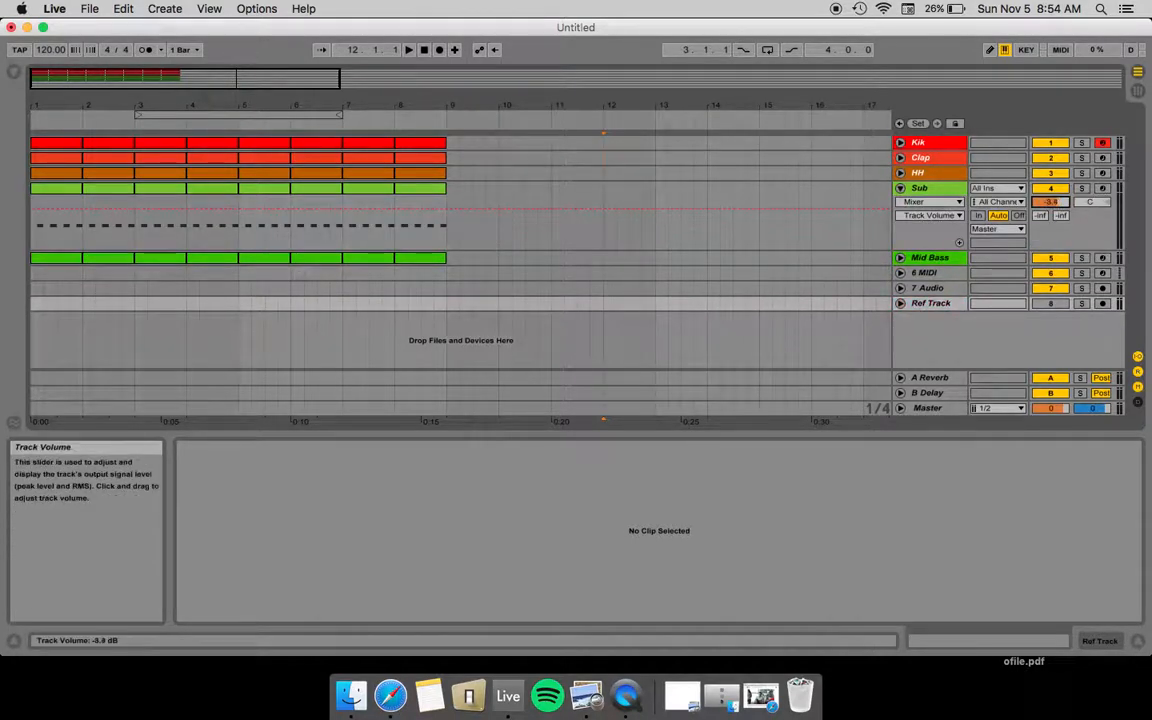
{"action": "left_click", "coordinate": [900, 188]}
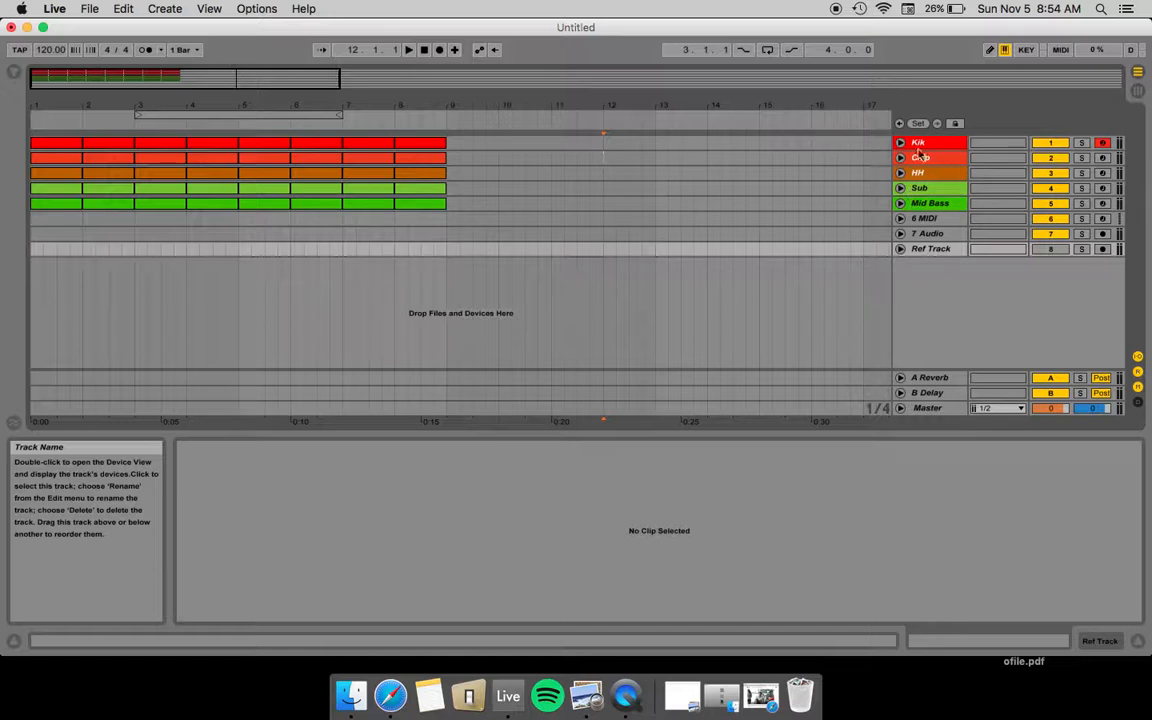
{"action": "left_click", "coordinate": [918, 249]}
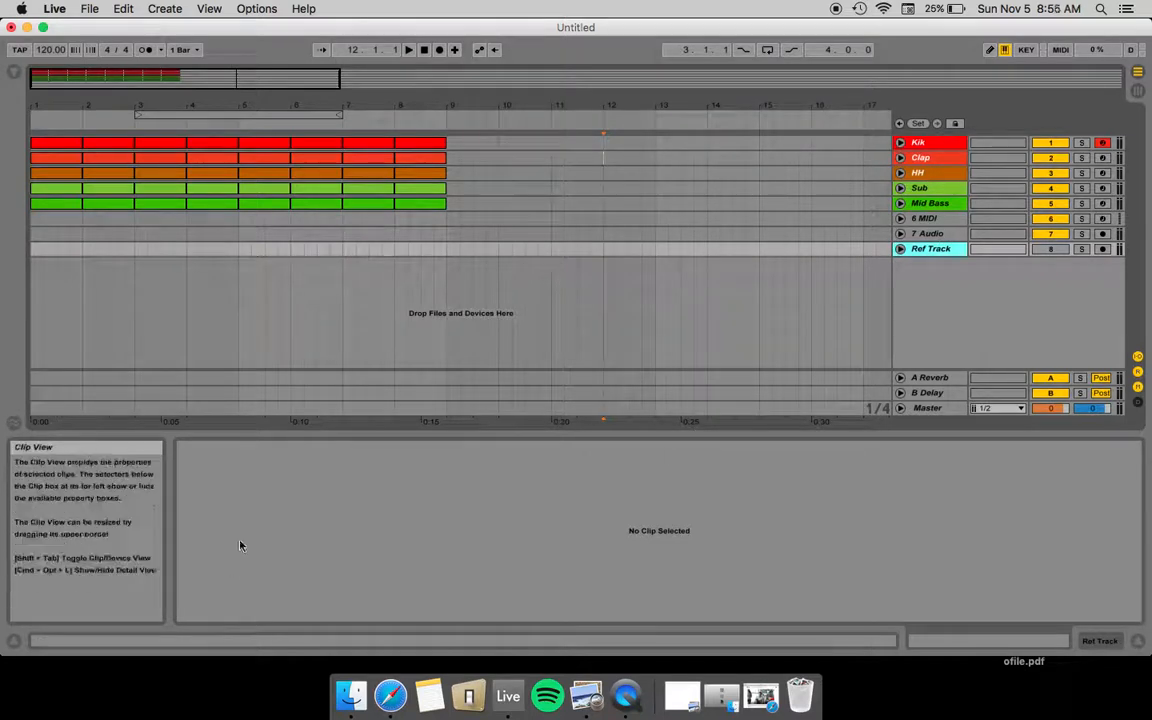
{"action": "left_click", "coordinate": [918, 142]}
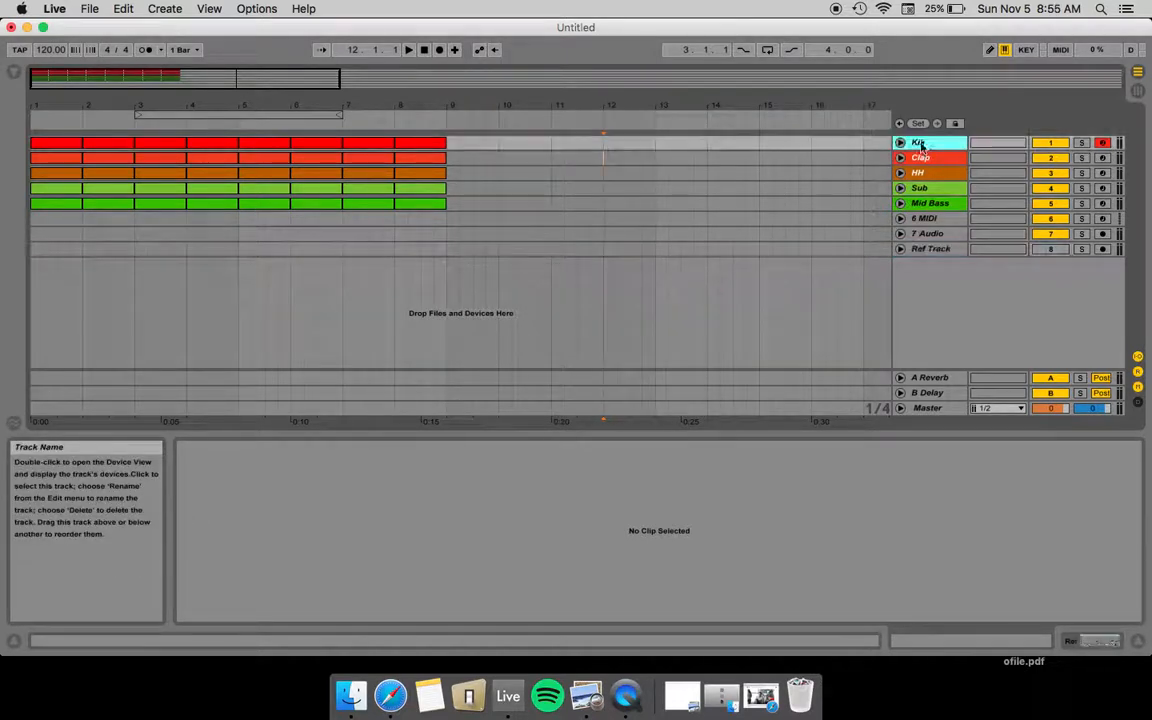